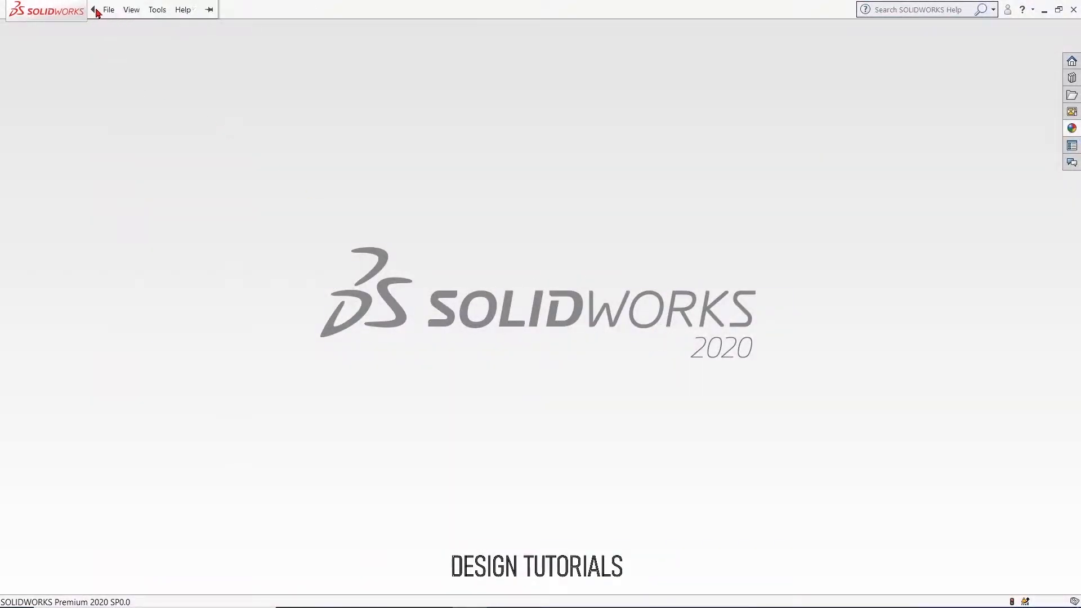
Step: Create a new part document and start a sketch on the Front Plane
{"action": "left_click", "coordinate": [106, 9]}
{"action": "left_click", "coordinate": [125, 27]}
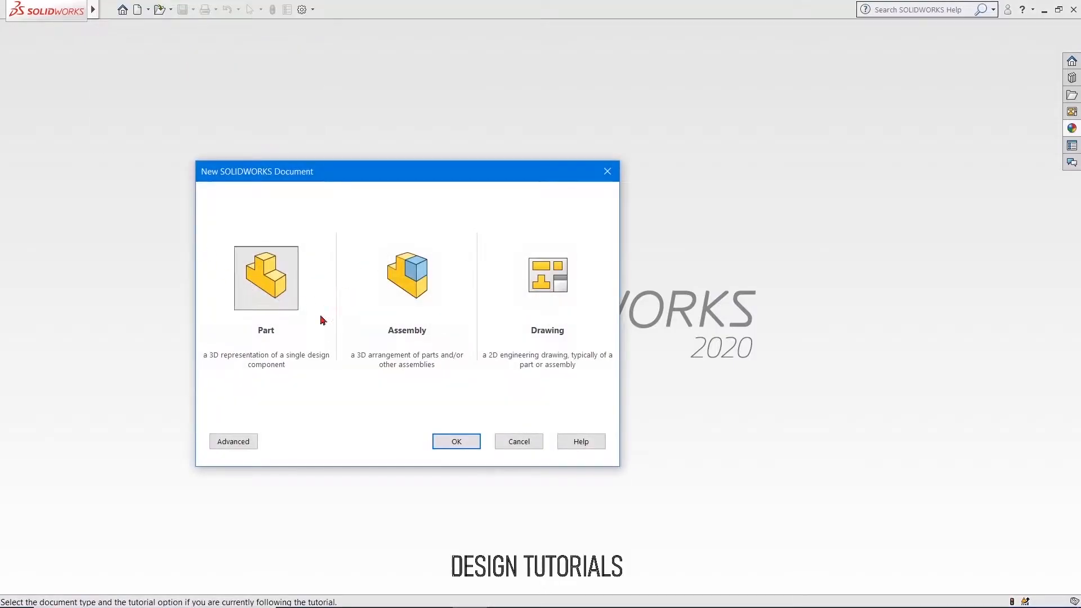
{"action": "left_click", "coordinate": [458, 441]}
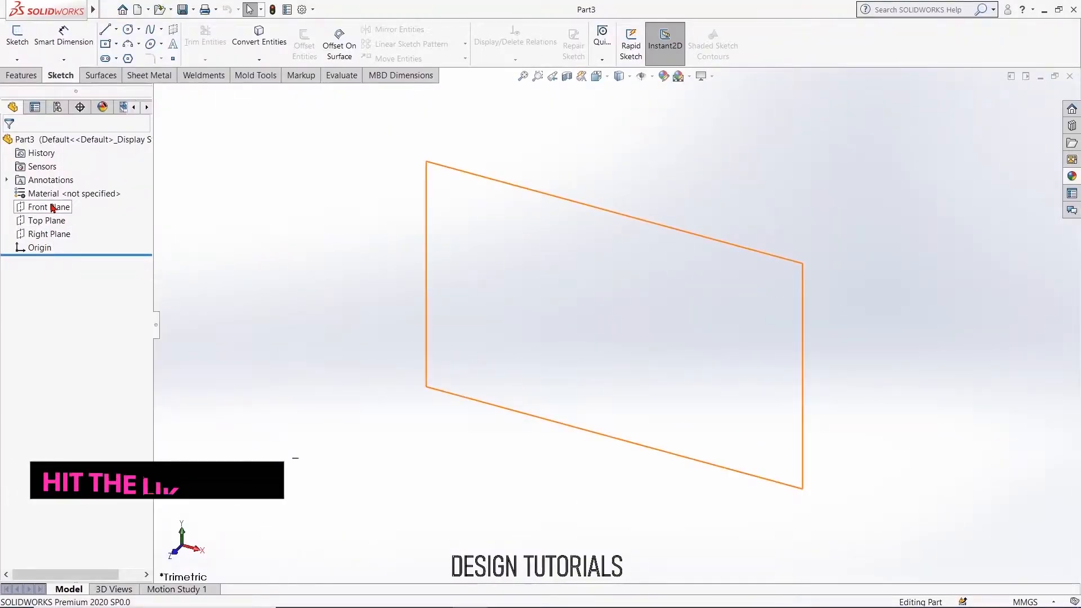
{"action": "left_click", "coordinate": [52, 208]}
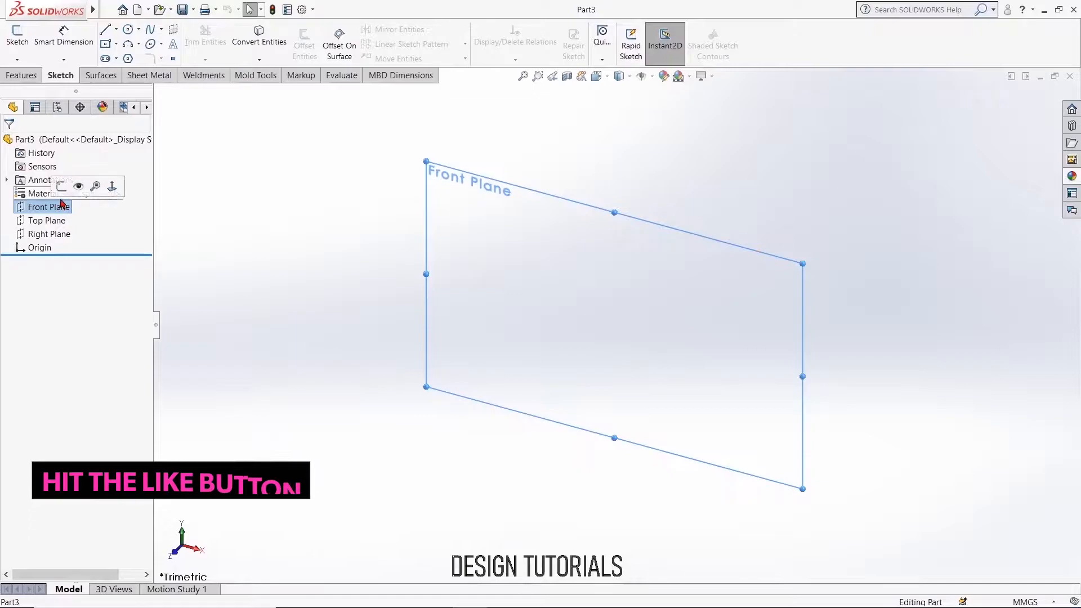
{"action": "left_click", "coordinate": [66, 183]}
Step: Draw a circle centred on the origin with a radius of 10 mm
{"action": "left_click", "coordinate": [128, 30]}
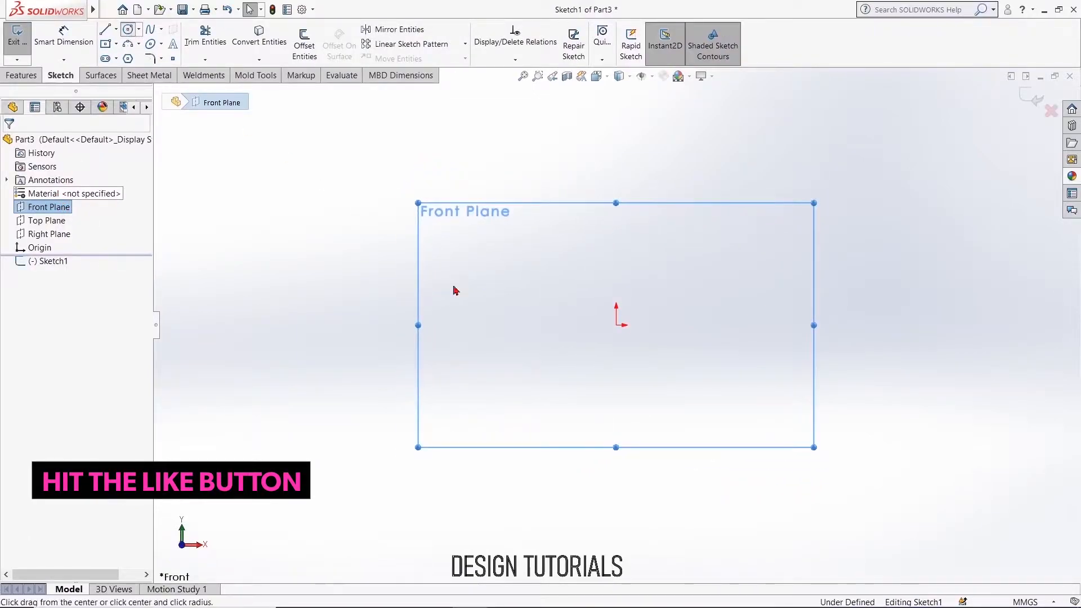
{"action": "left_click", "coordinate": [617, 325]}
{"action": "left_click", "coordinate": [657, 334]}
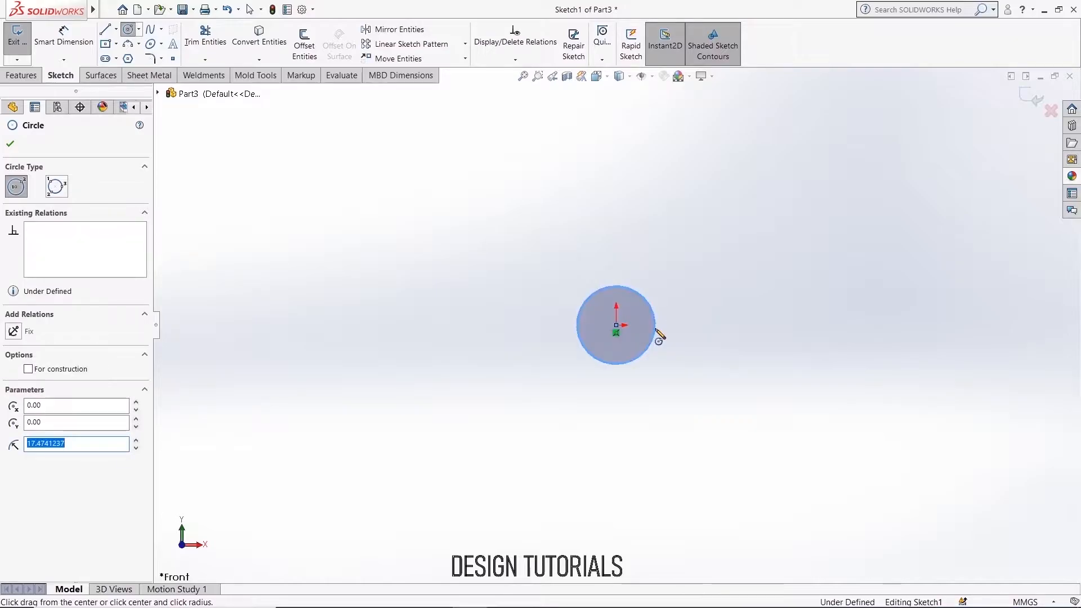
{"action": "type", "text": "10"}
{"action": "key", "text": "Return"}
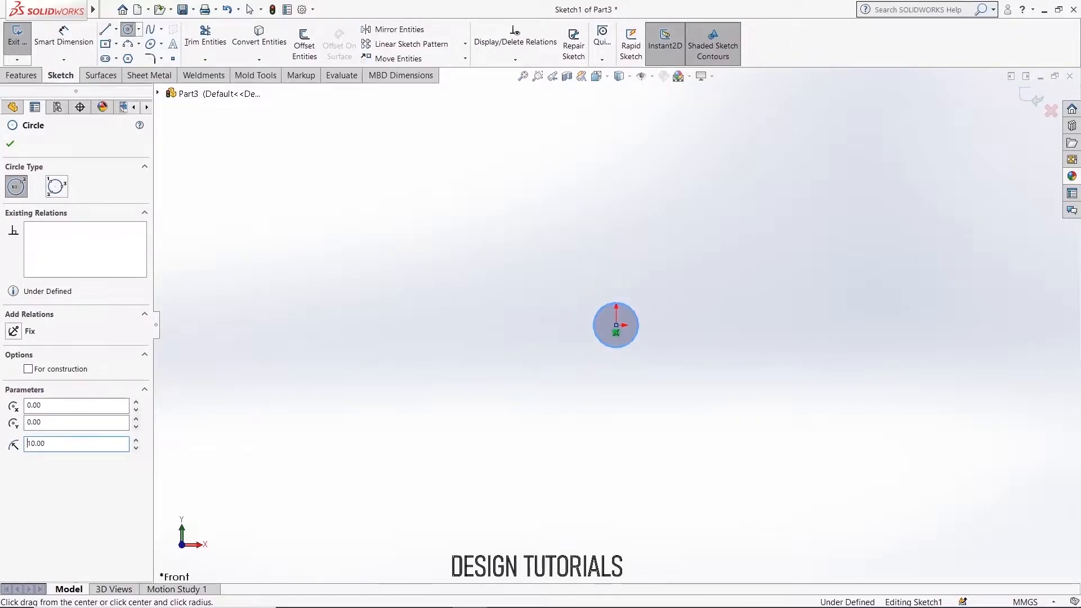
{"action": "left_click", "coordinate": [10, 145]}
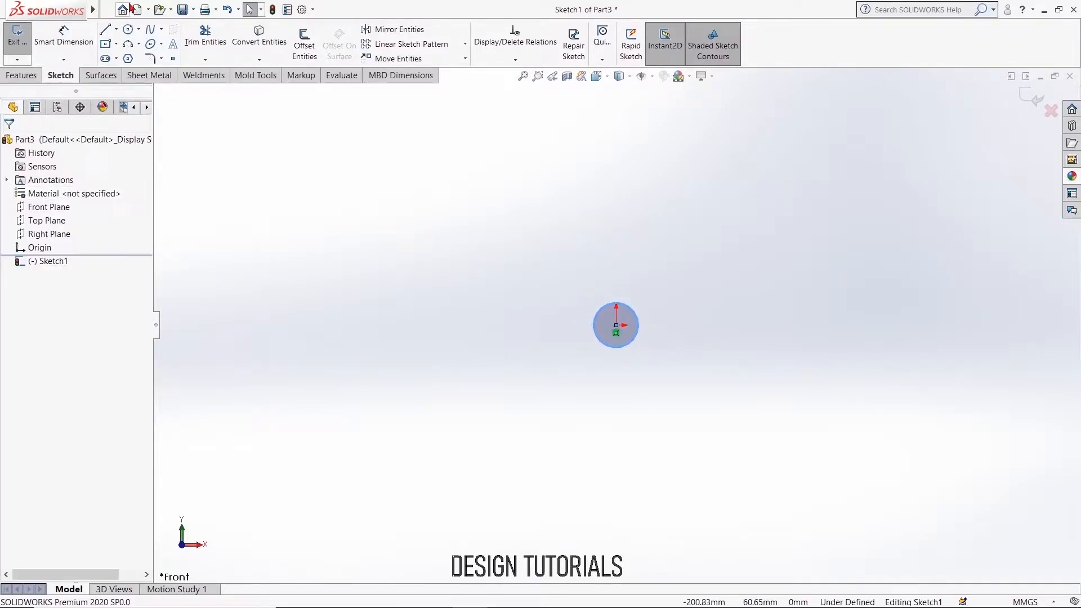
Step: Draw a horizontal line across the circle, joining its left and right quadrant points
{"action": "left_click", "coordinate": [105, 30]}
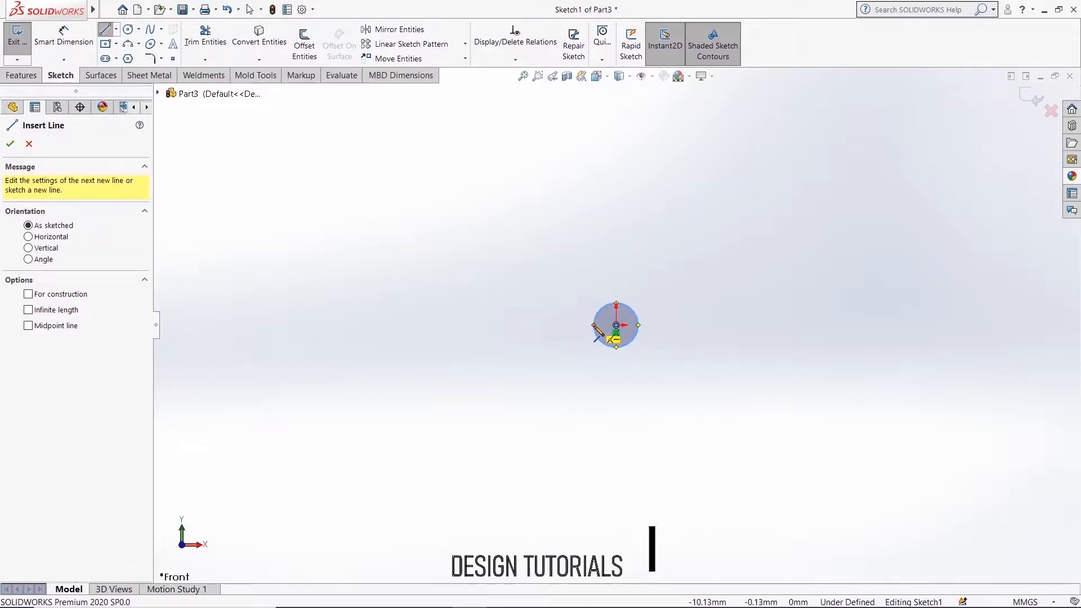
{"action": "key", "text": "Escape"}
{"action": "left_click", "coordinate": [637, 324]}
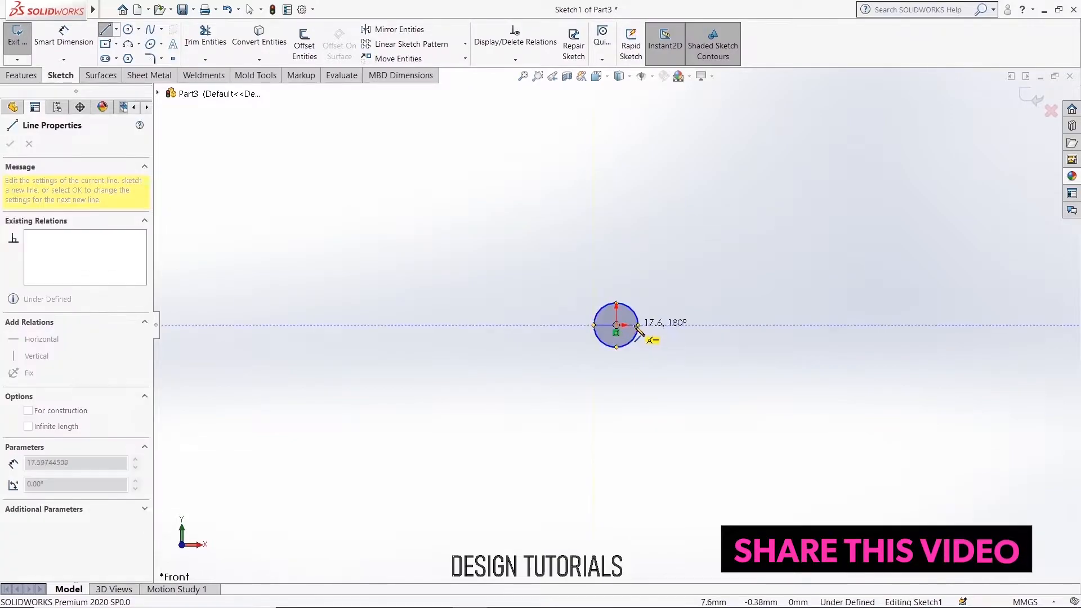
{"action": "right_click", "coordinate": [658, 302]}
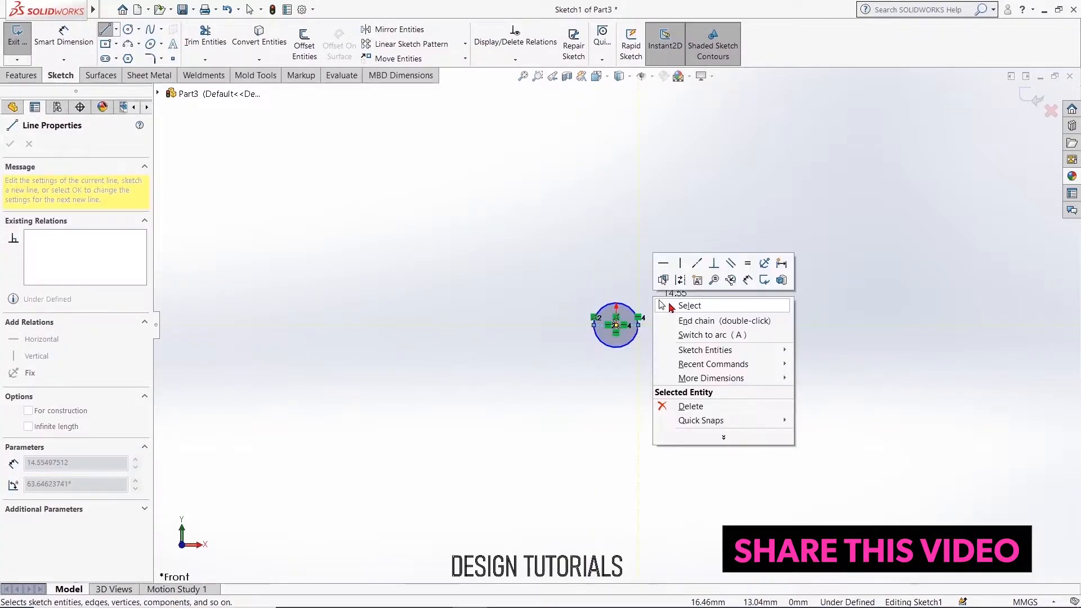
{"action": "left_click", "coordinate": [687, 304]}
Step: Draw a vertical line across the circle, joining its bottom and top quadrant points
{"action": "left_click", "coordinate": [106, 36]}
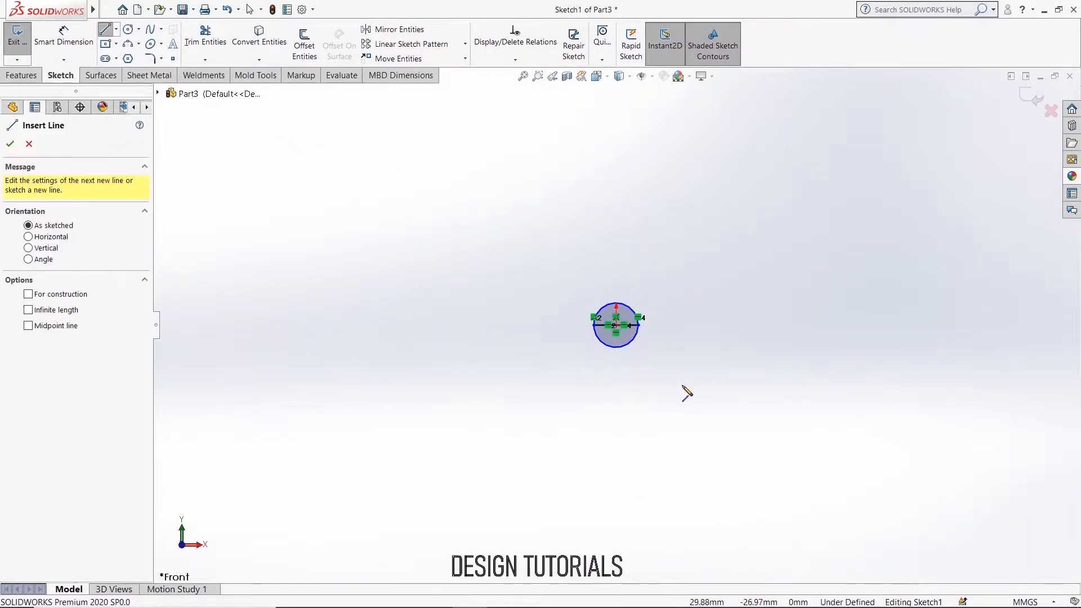
{"action": "left_click", "coordinate": [616, 348]}
{"action": "left_click", "coordinate": [617, 302]}
{"action": "right_click", "coordinate": [673, 296]}
{"action": "left_click", "coordinate": [698, 308]}
Step: Add a 20 mm diameter dimension to the circle, placed below and to its left
{"action": "left_click", "coordinate": [64, 35]}
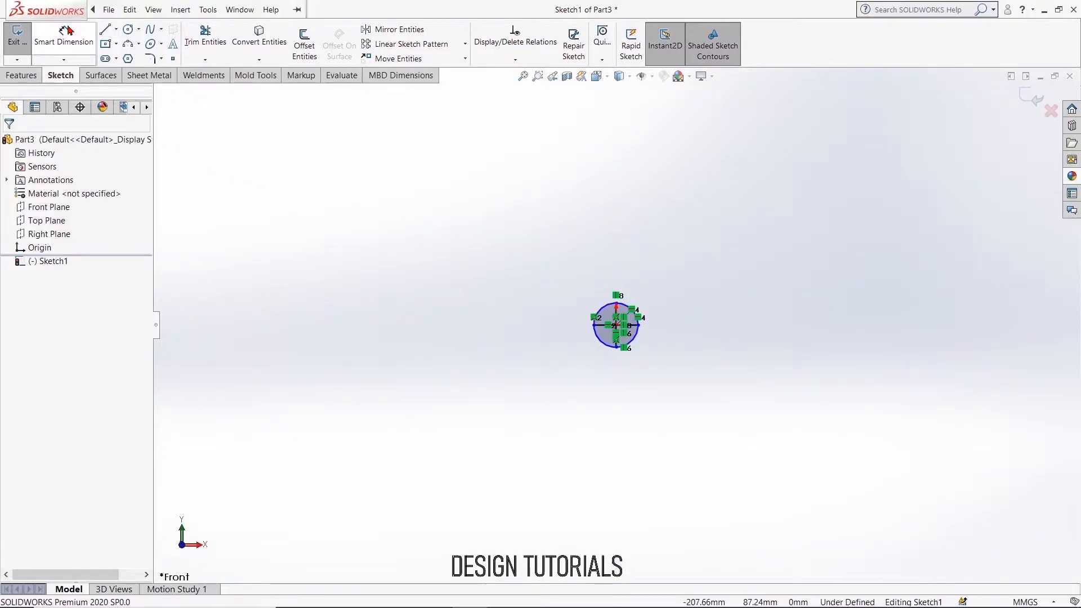
{"action": "left_click", "coordinate": [600, 348]}
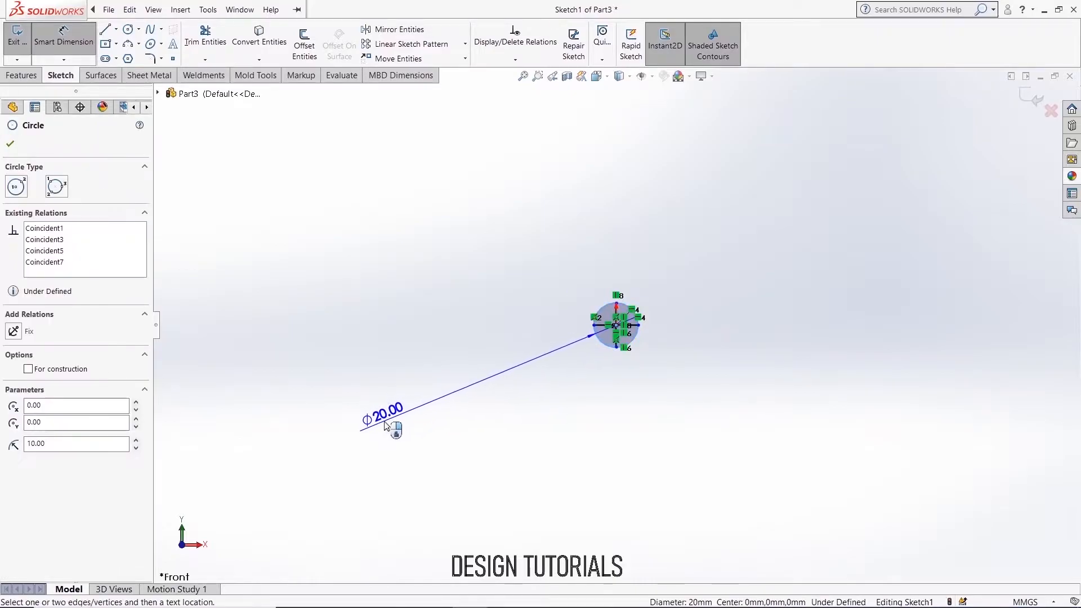
{"action": "left_click", "coordinate": [394, 422]}
{"action": "left_click", "coordinate": [336, 404]}
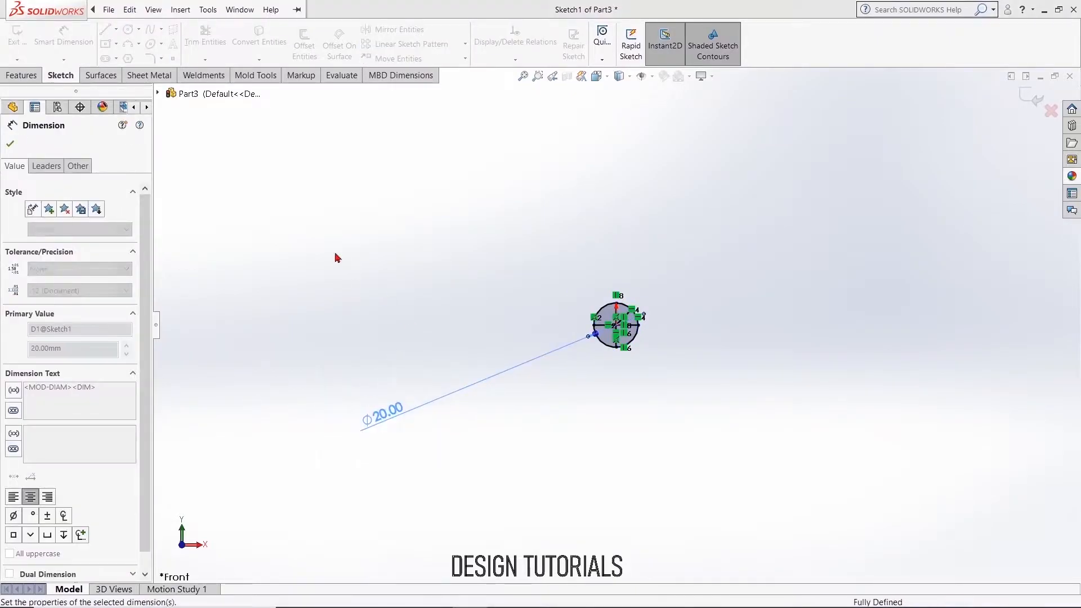
Step: Trim the circle and its two crossing lines so only the upper-left quarter sector is kept
{"action": "scroll", "coordinate": [608, 315], "scroll_direction": "down", "scroll_amount": 4}
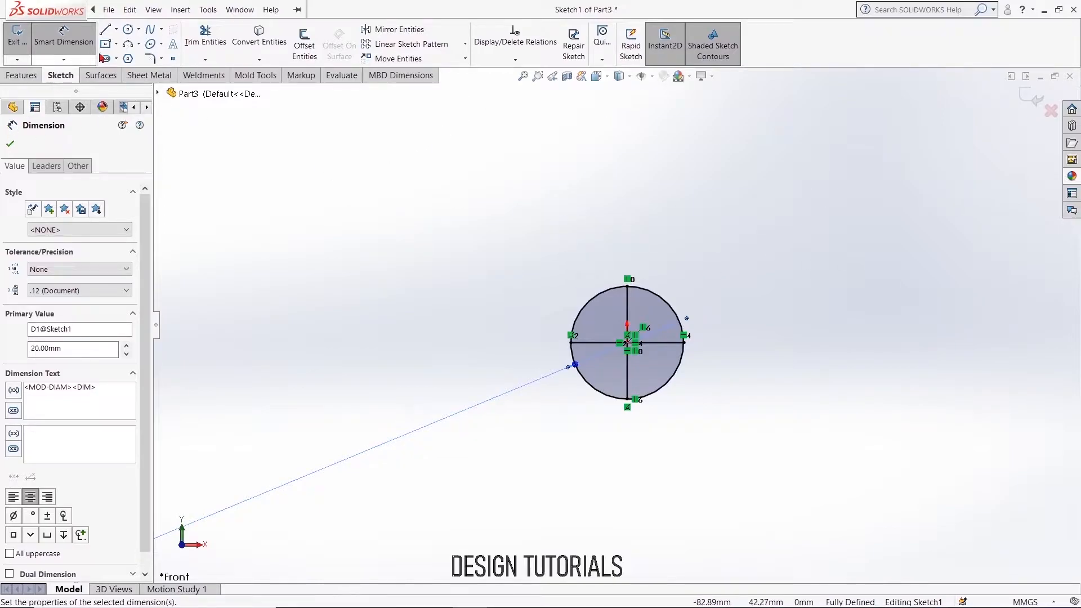
{"action": "left_click", "coordinate": [205, 36]}
{"action": "mouse_move", "coordinate": [546, 397]}
{"action": "left_mouse_down"}
{"action": "mouse_move", "coordinate": [662, 384]}
{"action": "mouse_move", "coordinate": [675, 374]}
{"action": "mouse_move", "coordinate": [666, 345]}
{"action": "mouse_move", "coordinate": [698, 310]}
{"action": "left_mouse_up"}
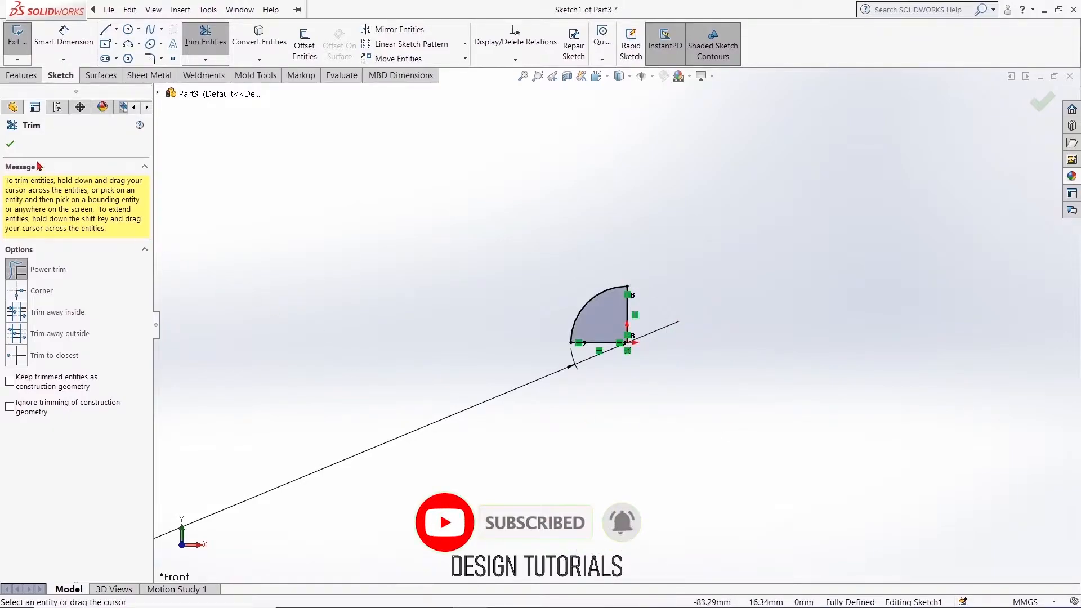
{"action": "left_click", "coordinate": [9, 143]}
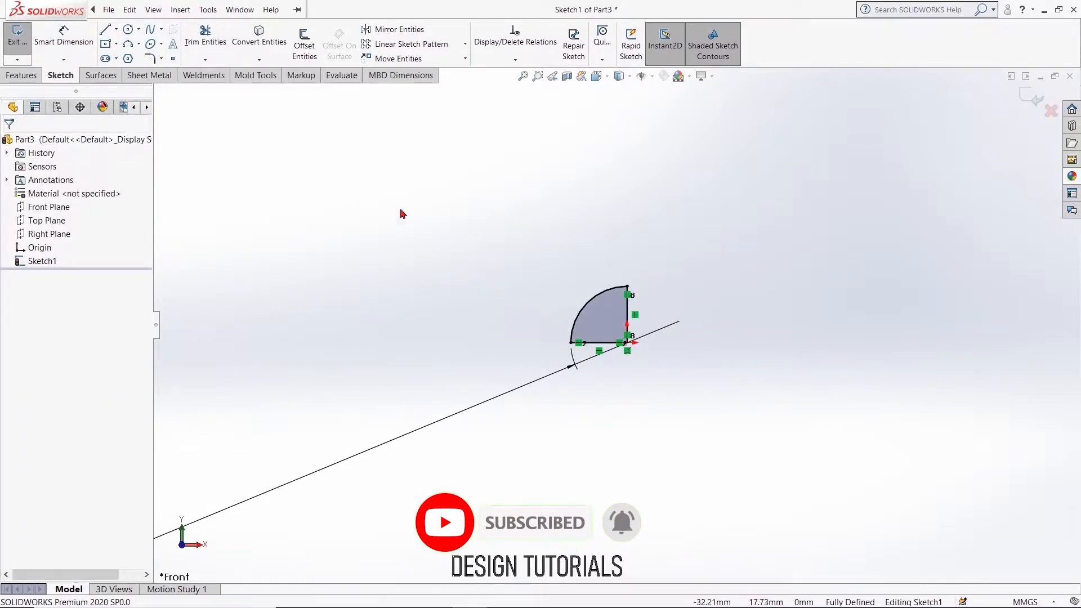
Step: Draw a horizontal line about 97 mm long from the origin, extending to the right
{"action": "left_click", "coordinate": [104, 30]}
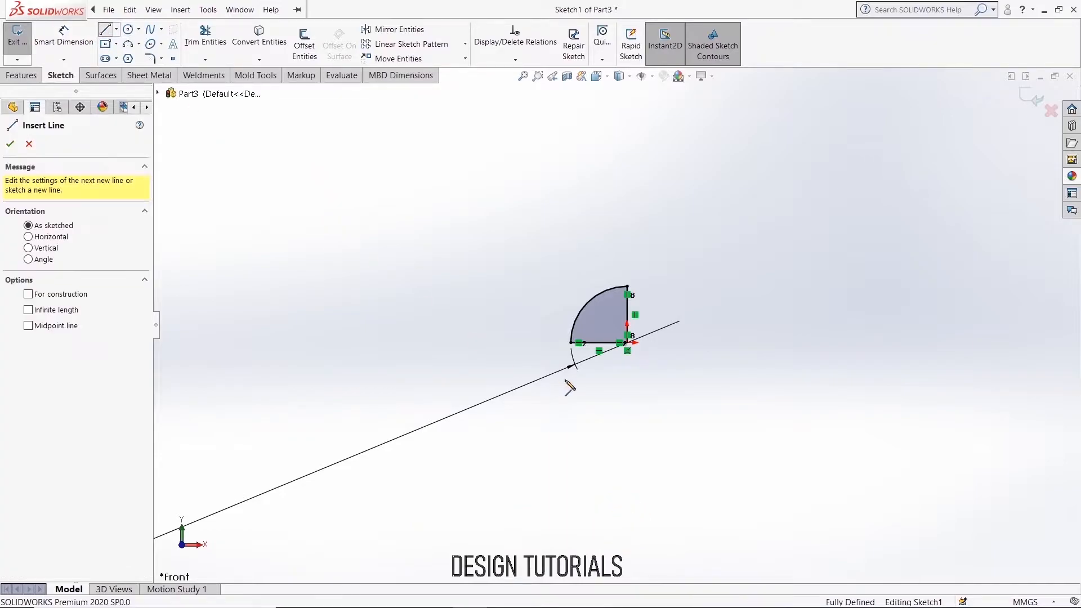
{"action": "left_click", "coordinate": [628, 344]}
{"action": "scroll", "coordinate": [788, 349], "scroll_direction": "up", "scroll_amount": 2}
{"action": "right_click", "coordinate": [840, 333]}
{"action": "left_click", "coordinate": [863, 342]}
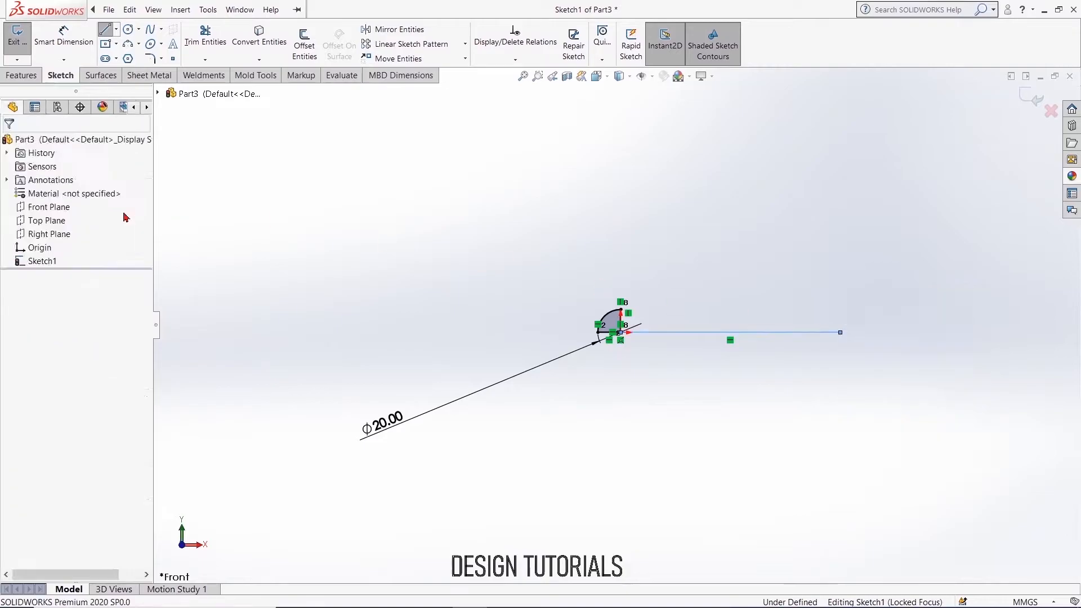
Step: Dimension the long horizontal line's length to 90 mm
{"action": "left_click", "coordinate": [64, 34]}
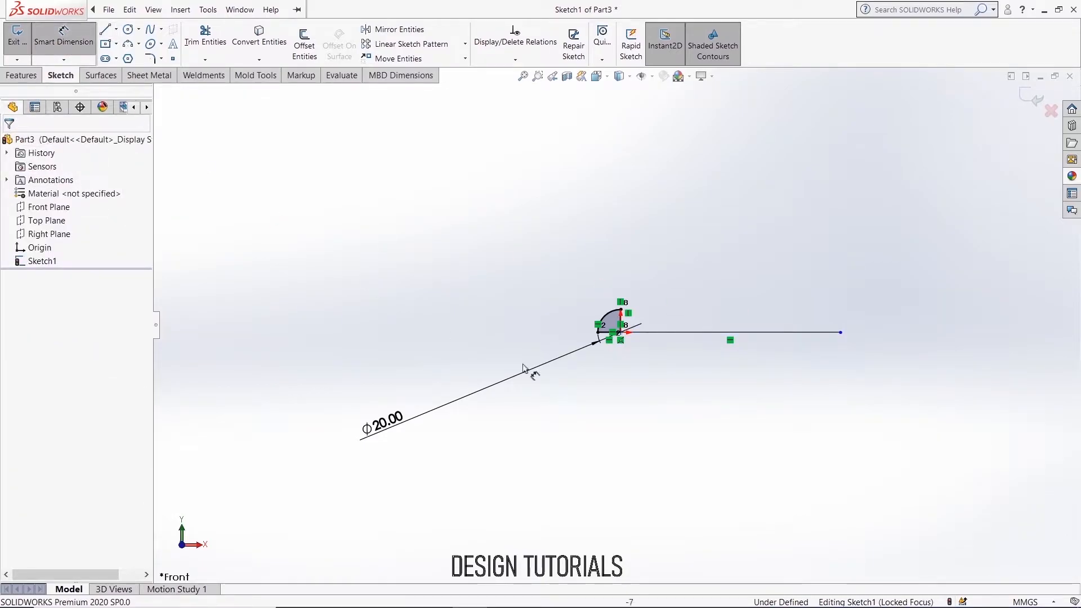
{"action": "left_click", "coordinate": [677, 334]}
{"action": "left_click", "coordinate": [676, 375]}
{"action": "type", "text": "90"}
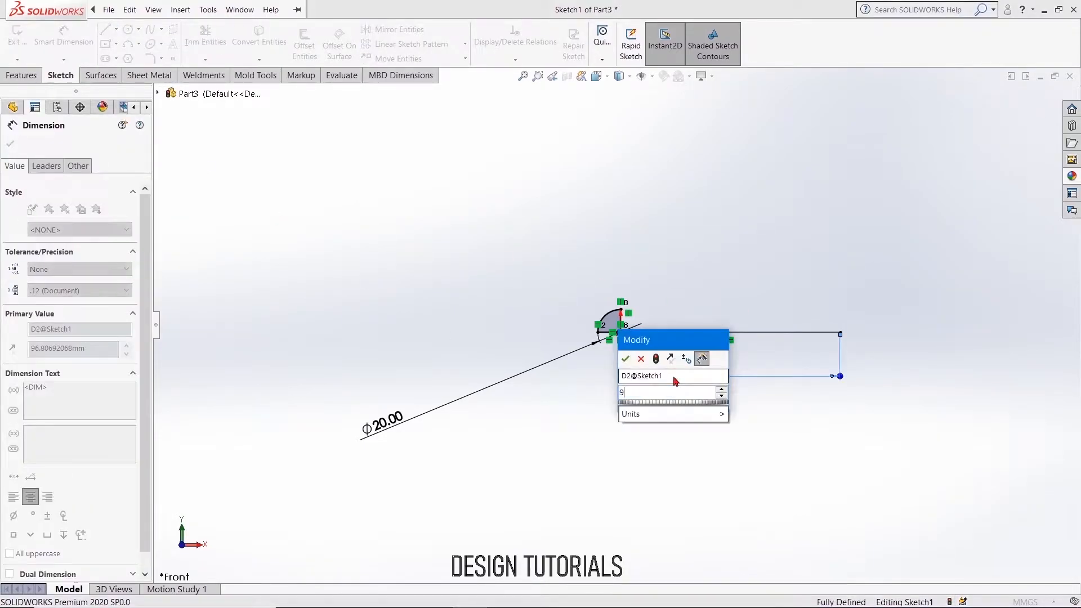
{"action": "key", "text": "Return"}
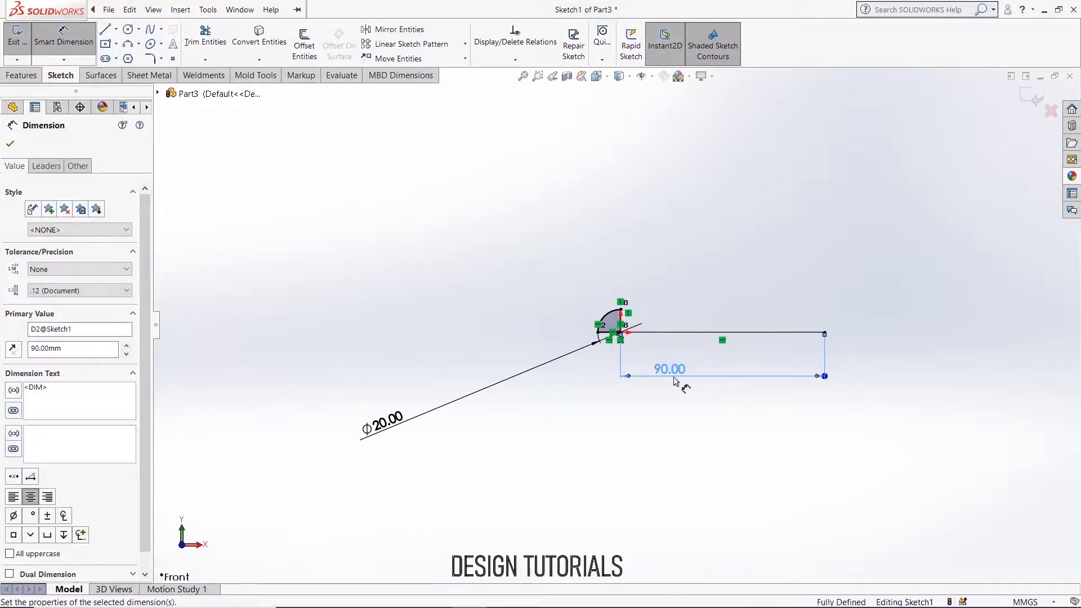
{"action": "left_click", "coordinate": [10, 144]}
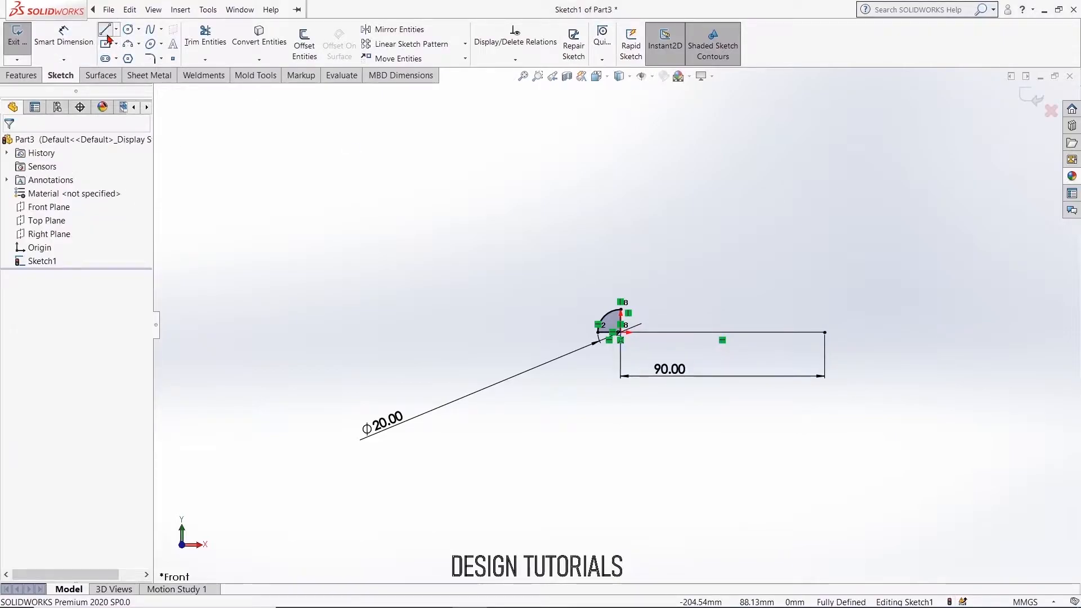
Step: Draw a vertical line about 23 mm up from the long line's right end, continued by a leftward horizontal line about 12 mm long
{"action": "left_click", "coordinate": [108, 36]}
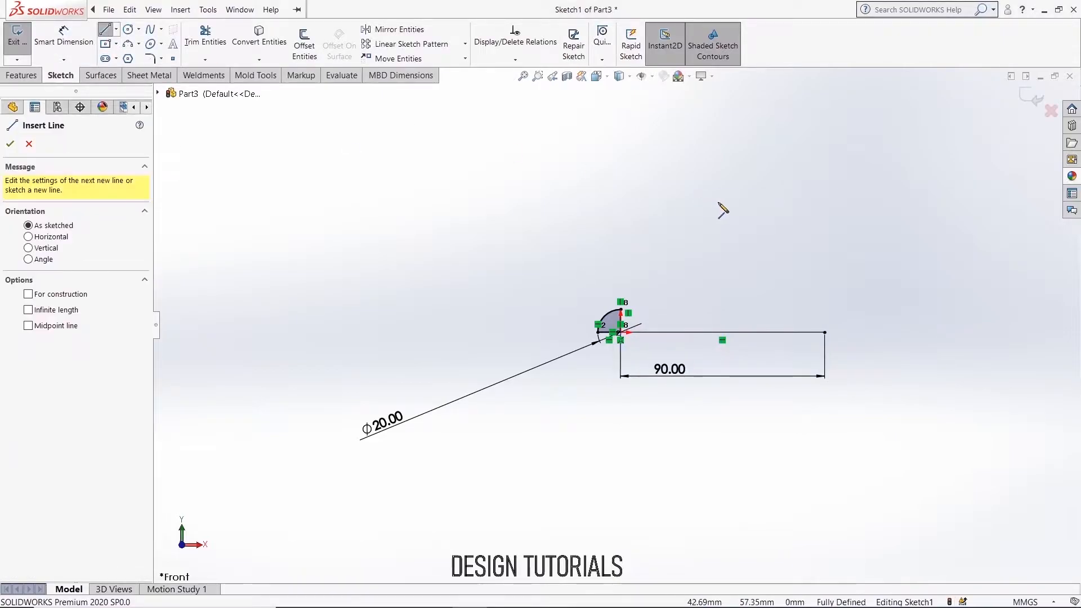
{"action": "left_click", "coordinate": [825, 333]}
{"action": "left_click", "coordinate": [825, 280]}
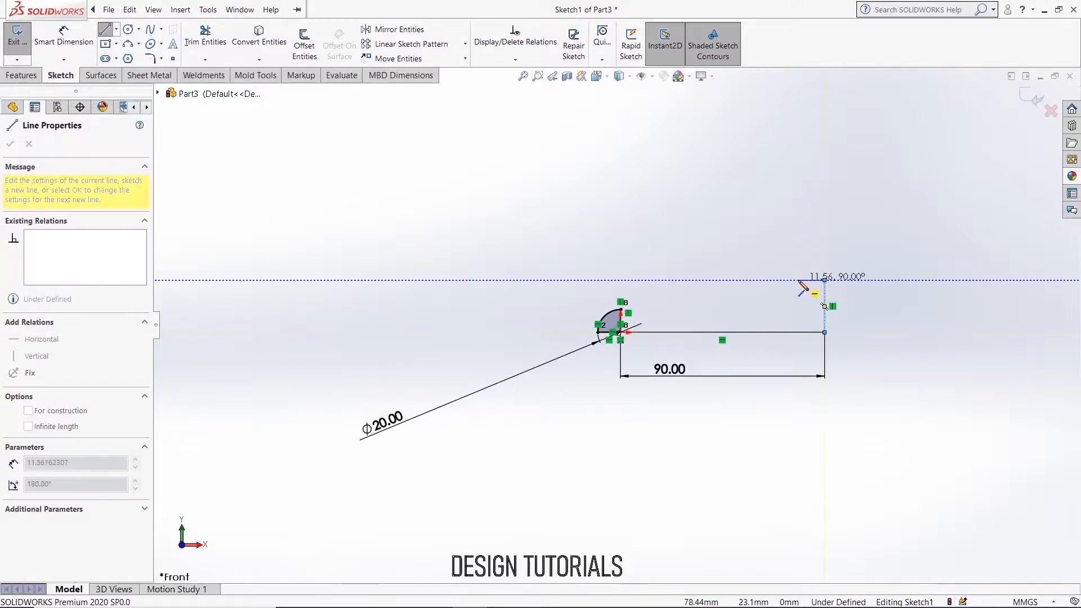
{"action": "left_click", "coordinate": [798, 280]}
{"action": "right_click", "coordinate": [800, 280]}
{"action": "left_click", "coordinate": [817, 291]}
Step: Dimension the vertical line at the profile's right end to 15 mm
{"action": "left_click", "coordinate": [64, 35]}
{"action": "left_click", "coordinate": [823, 313]}
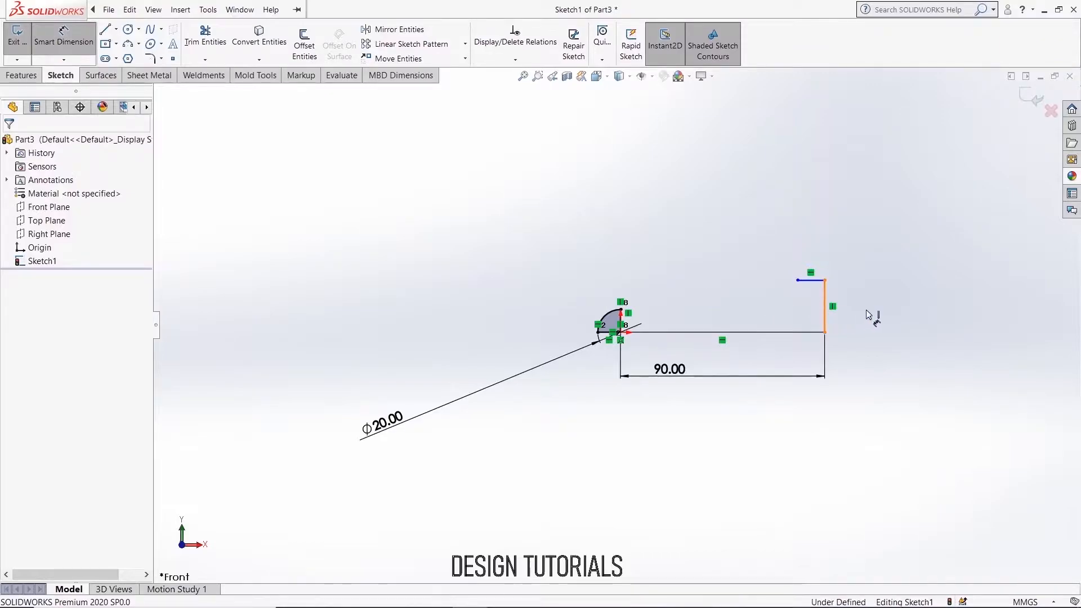
{"action": "left_click", "coordinate": [876, 313]}
{"action": "type", "text": "15"}
{"action": "key", "text": "Return"}
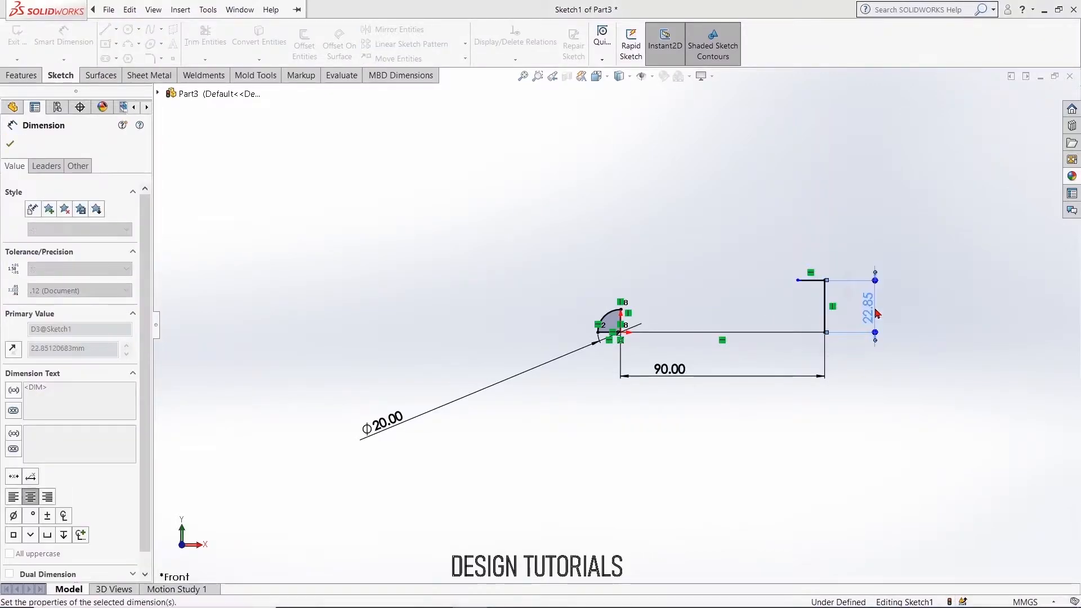
Step: Dimension the short upper horizontal line to 10 mm
{"action": "left_click", "coordinate": [811, 298]}
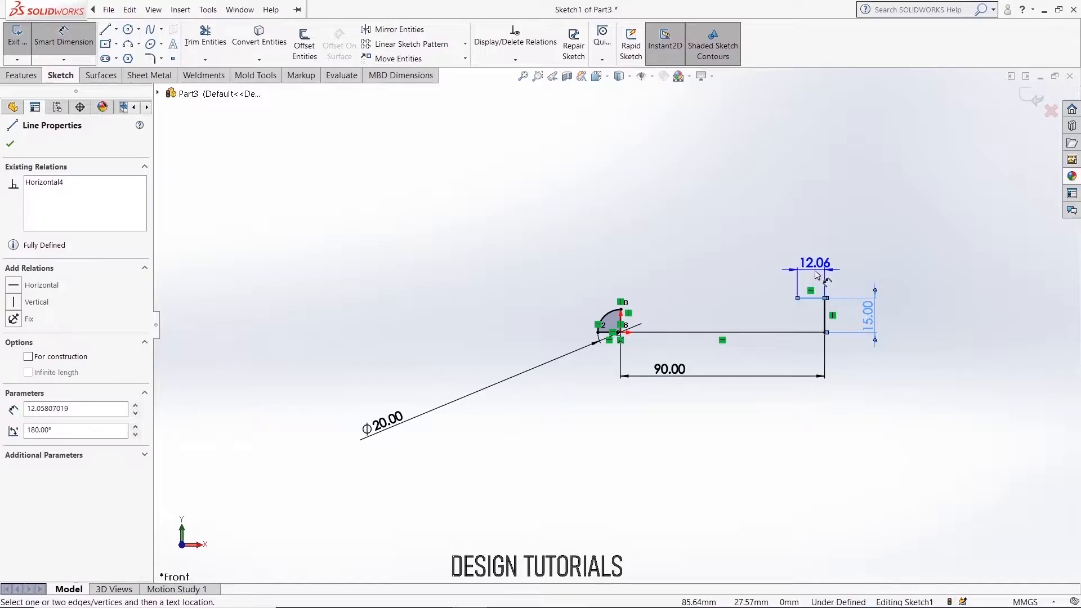
{"action": "left_click", "coordinate": [815, 264]}
{"action": "type", "text": "10"}
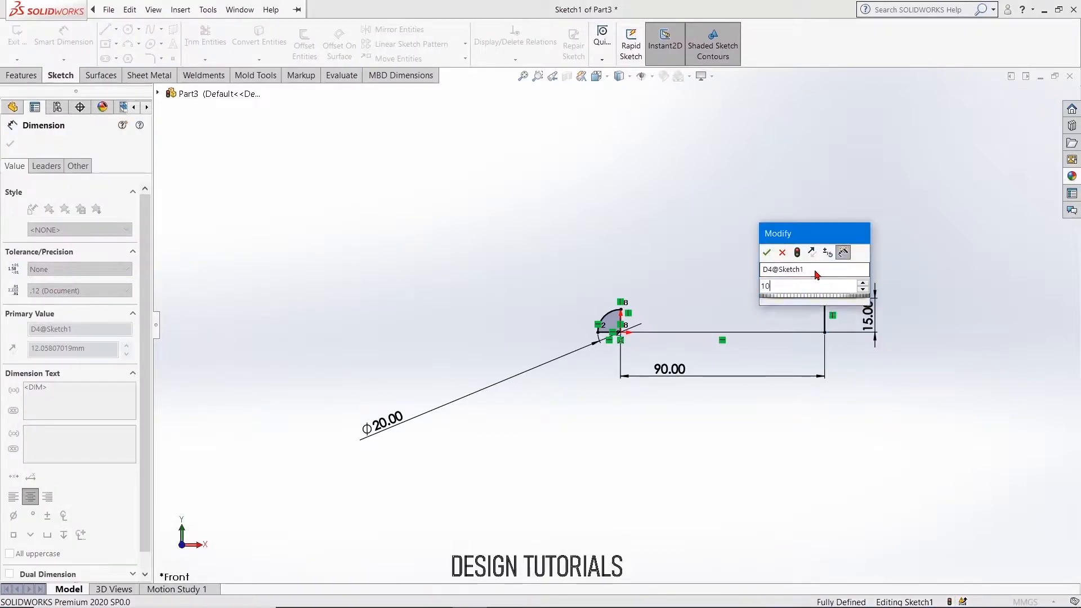
{"action": "key", "text": "Return"}
Step: Draw a three-point arc with a radius of about 4 mm, curving down and left from the 10 mm line's left end
{"action": "left_click", "coordinate": [125, 46]}
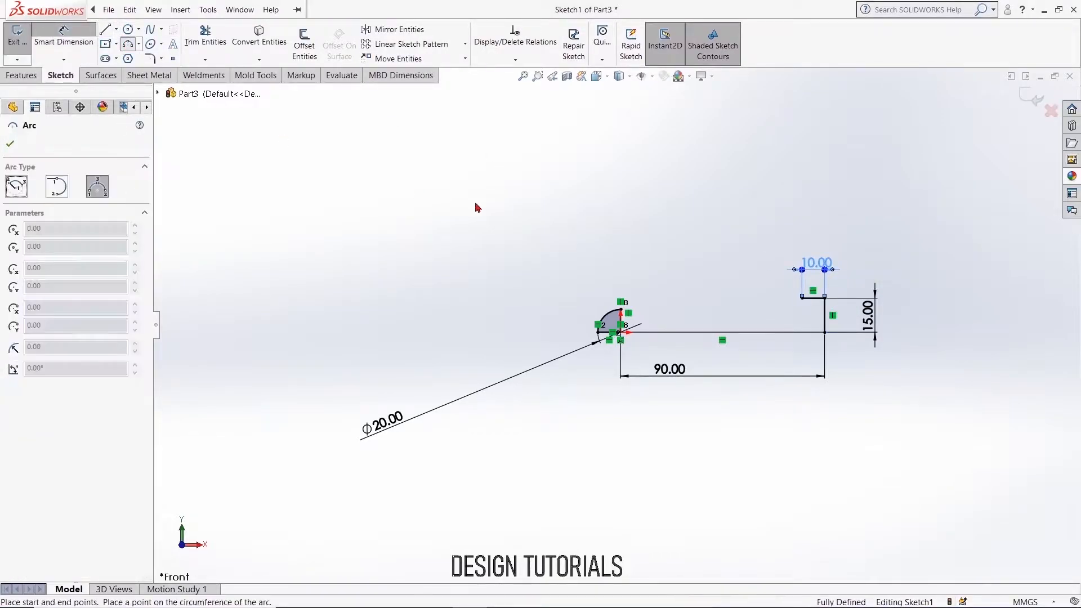
{"action": "scroll", "coordinate": [803, 311], "scroll_direction": "down", "scroll_amount": 4}
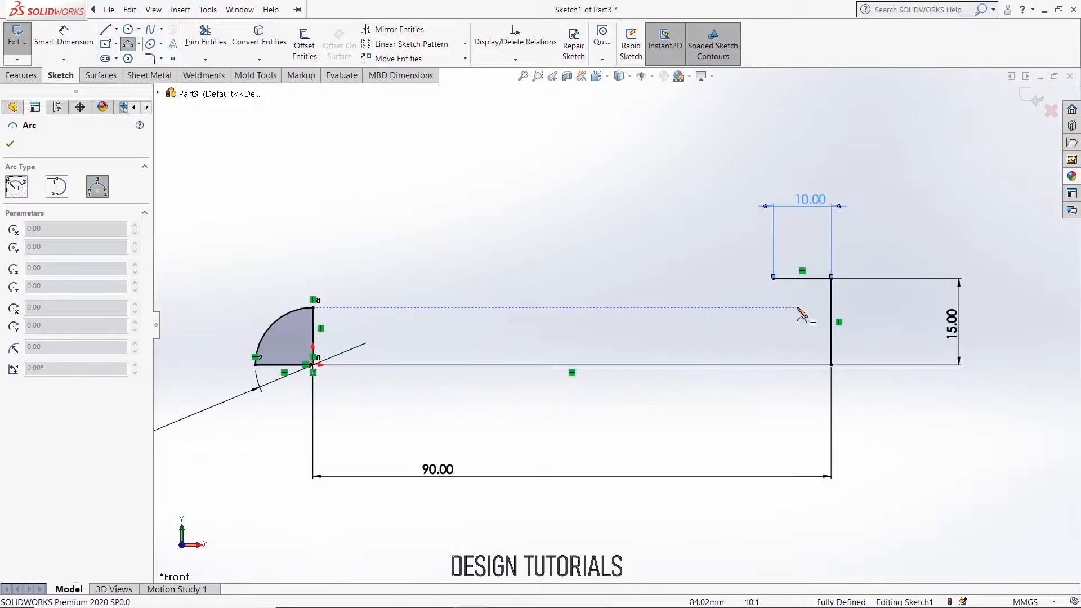
{"action": "left_click", "coordinate": [774, 278]}
{"action": "left_click", "coordinate": [752, 303]}
{"action": "left_click", "coordinate": [759, 298]}
{"action": "right_click", "coordinate": [759, 298]}
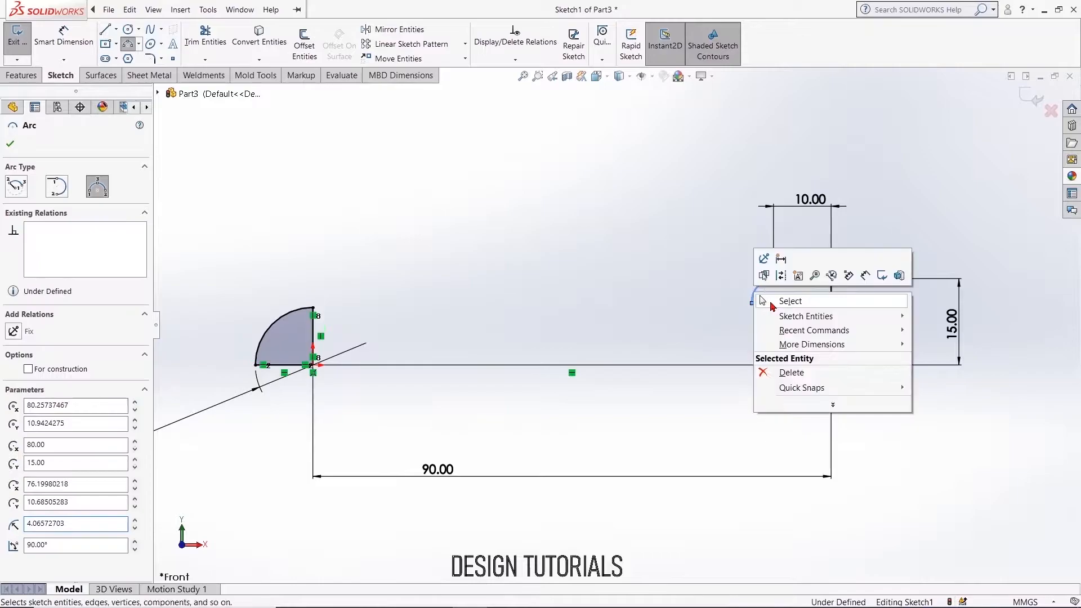
{"action": "left_click", "coordinate": [786, 298]}
Step: Draw a downward-bulging three-point arc with a radius of about 10 mm, running left from the small arc's lower end
{"action": "left_click", "coordinate": [133, 47]}
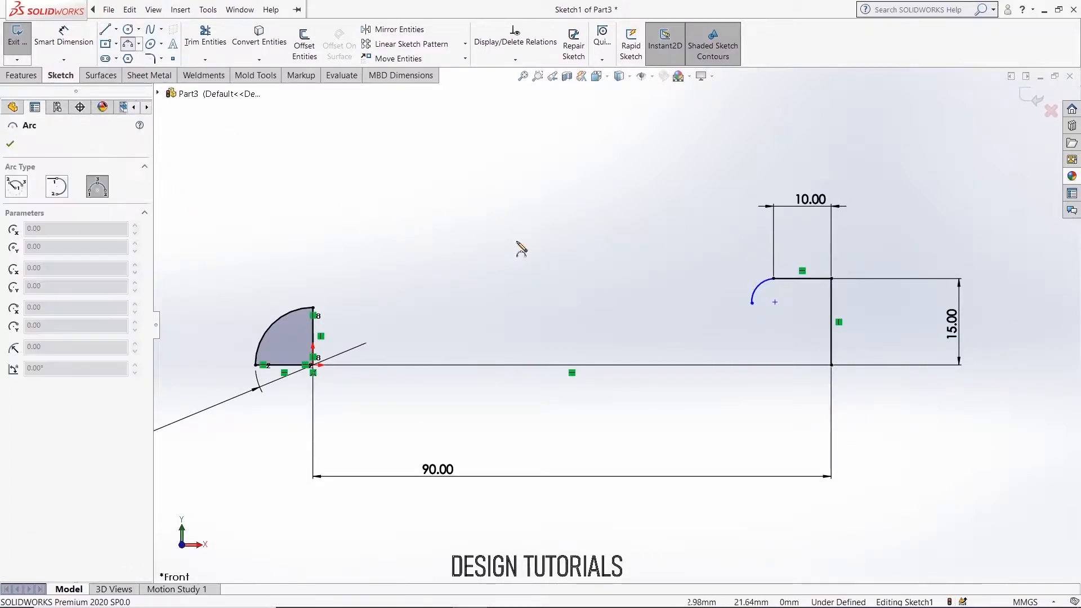
{"action": "left_click", "coordinate": [752, 303]}
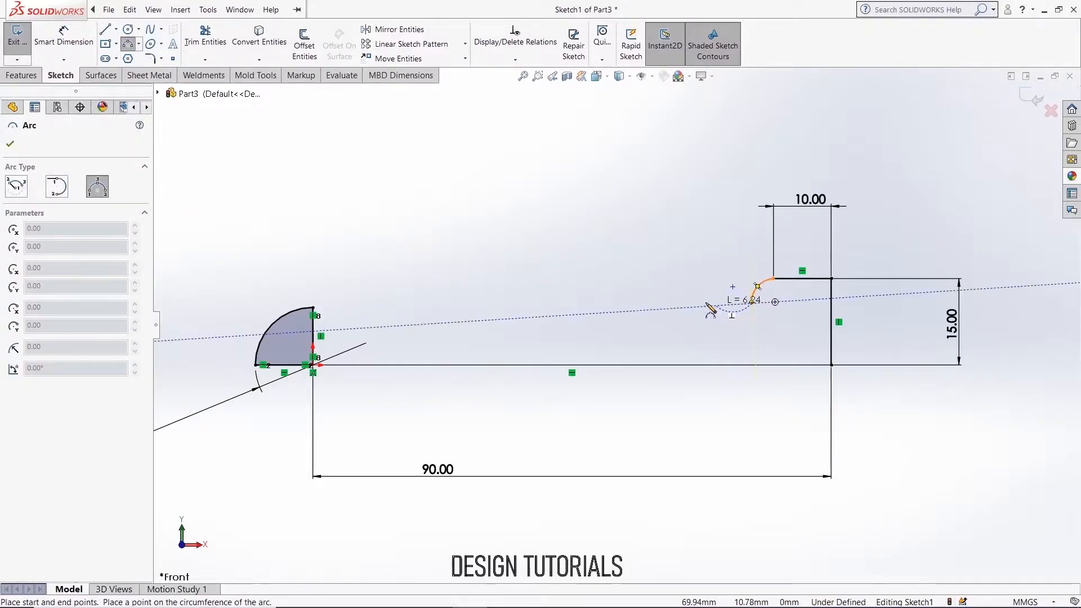
{"action": "left_click", "coordinate": [653, 305]}
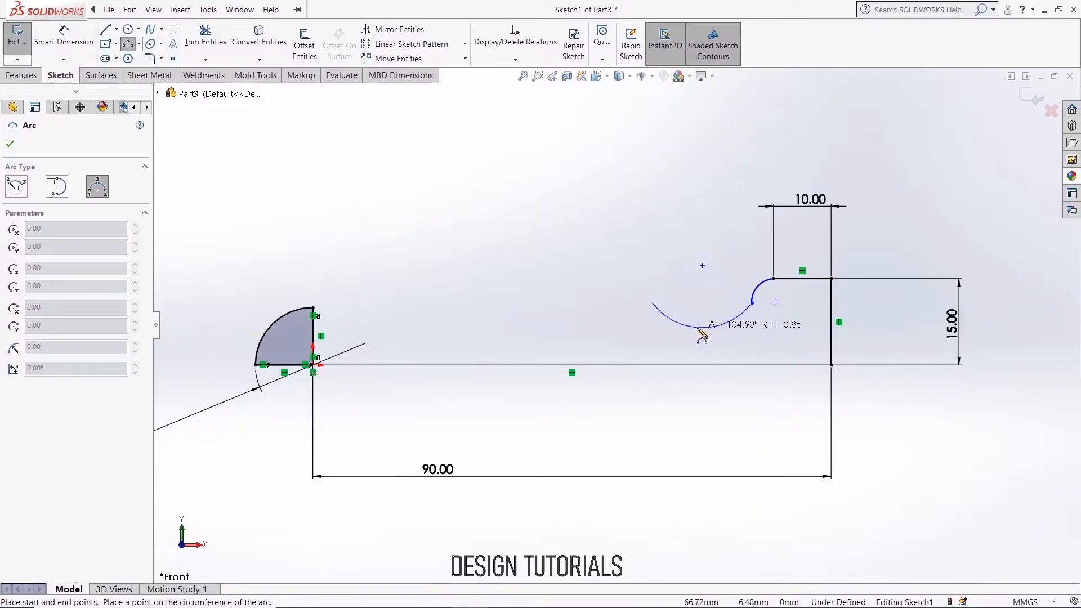
{"action": "left_click", "coordinate": [701, 332]}
{"action": "right_click", "coordinate": [701, 333]}
{"action": "left_click", "coordinate": [727, 342]}
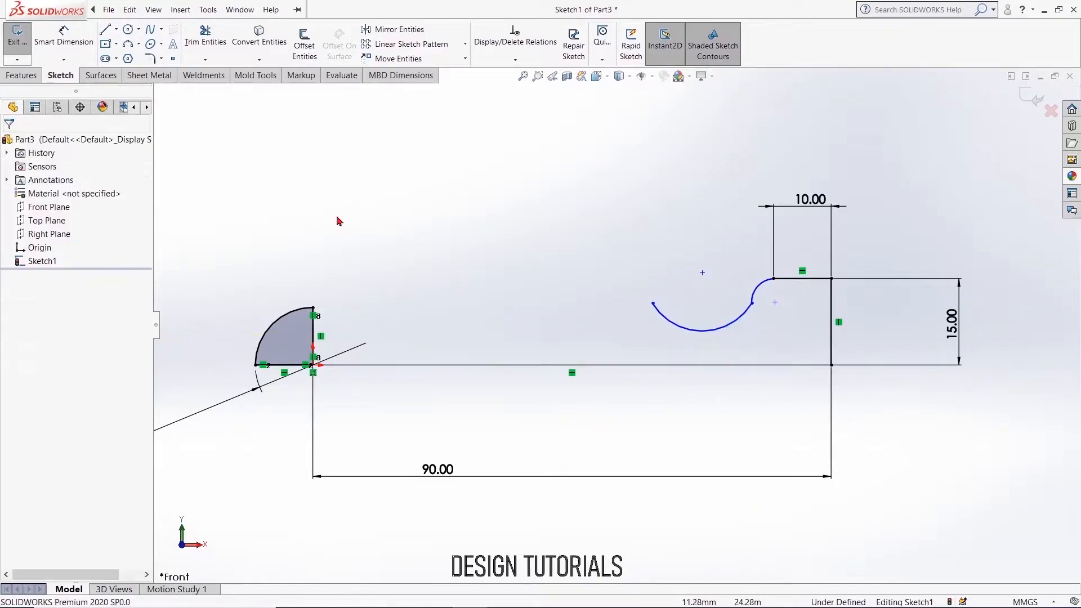
Step: Dimension the small arc beside the 10 mm line to a radius of 4 mm
{"action": "left_click", "coordinate": [63, 38]}
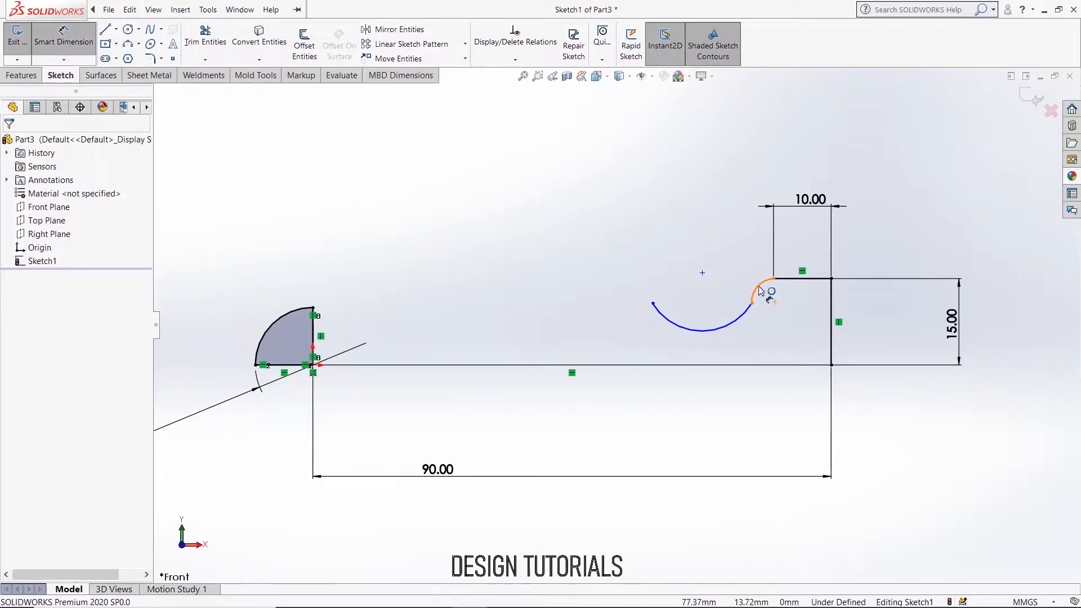
{"action": "left_click", "coordinate": [761, 288]}
{"action": "left_click", "coordinate": [741, 247]}
{"action": "type", "text": "4"}
{"action": "key", "text": "Return"}
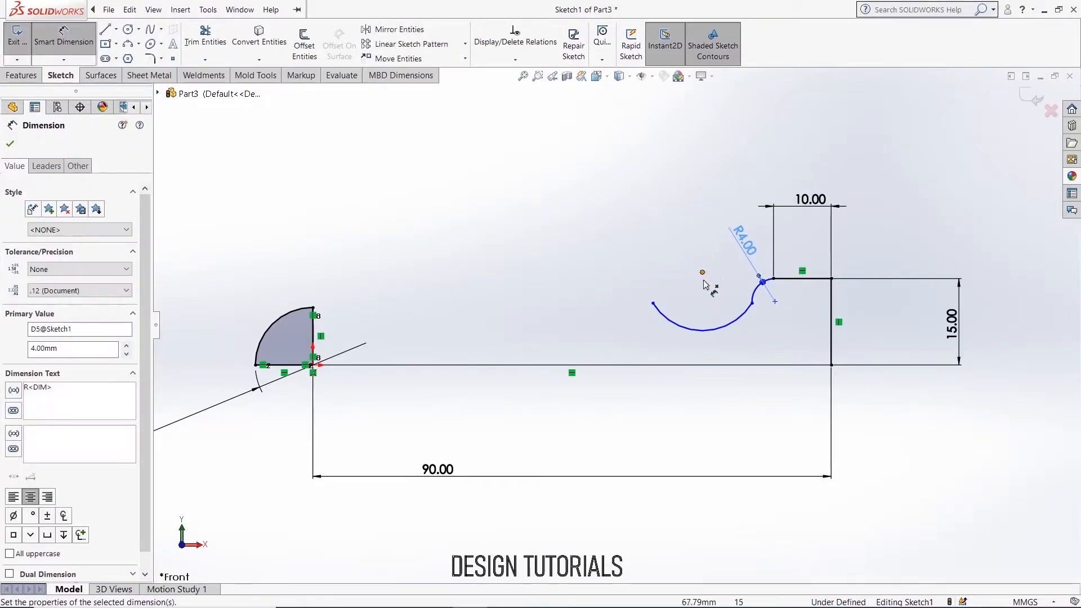
Step: Dimension the larger downward-bulging arc to a radius of 10 mm
{"action": "left_click", "coordinate": [708, 332]}
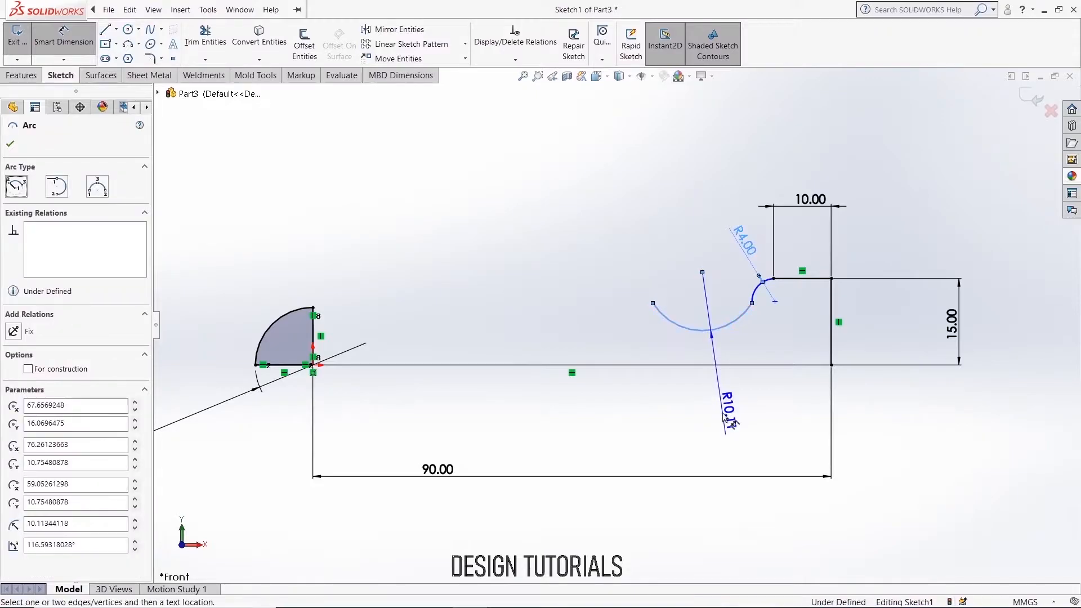
{"action": "left_click", "coordinate": [723, 411]}
{"action": "type", "text": "1"}
{"action": "key", "text": "Return"}
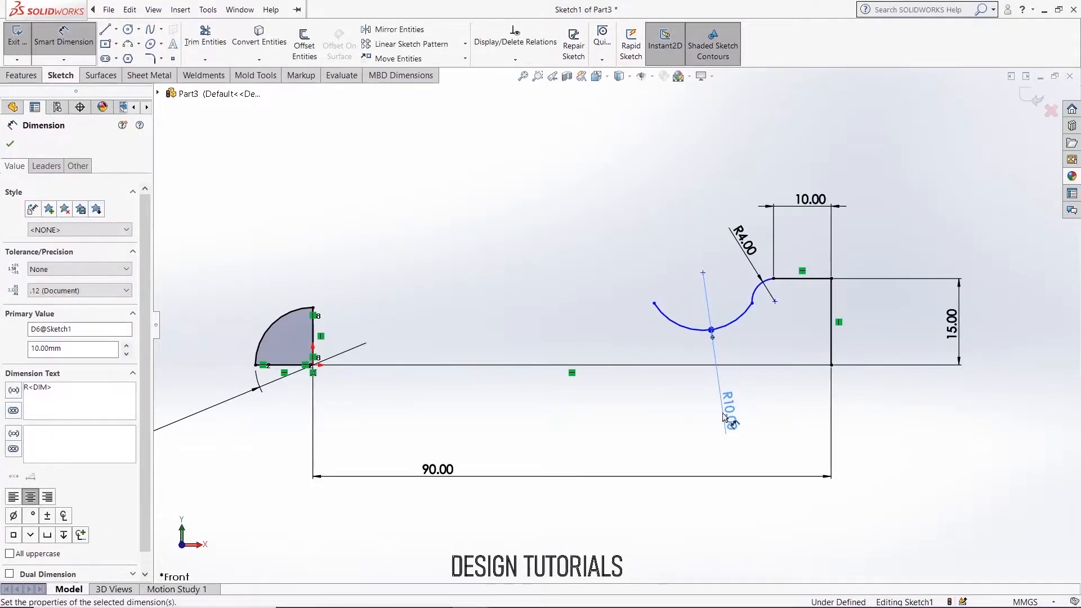
{"action": "left_click", "coordinate": [10, 144]}
Step: Make the R4 arc tangent to the 10 mm horizontal line
{"action": "scroll", "coordinate": [827, 325], "scroll_direction": "down", "scroll_amount": 6}
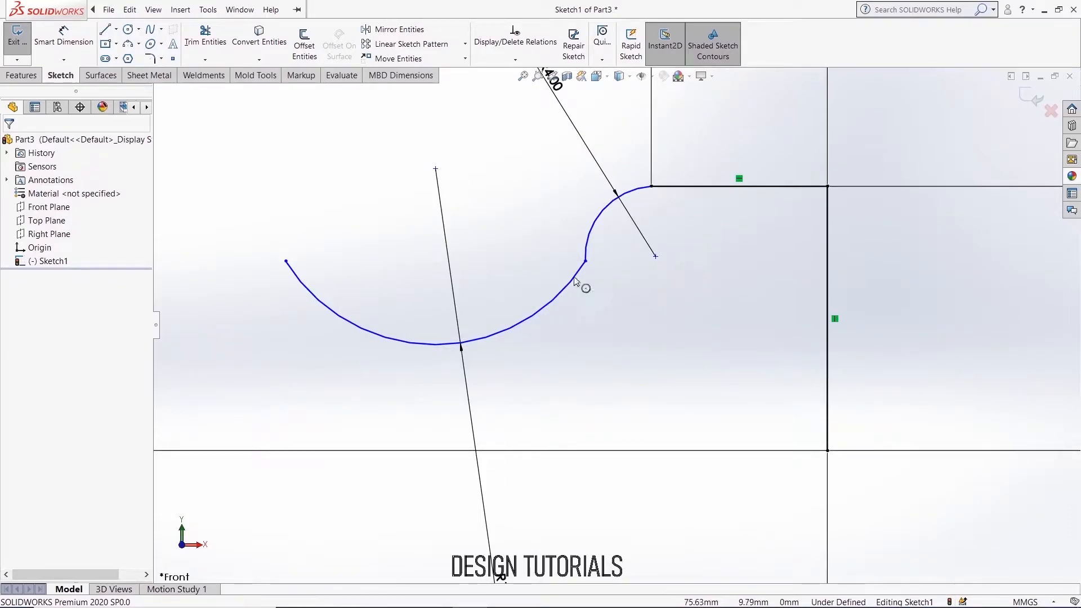
{"action": "left_click", "coordinate": [623, 207]}
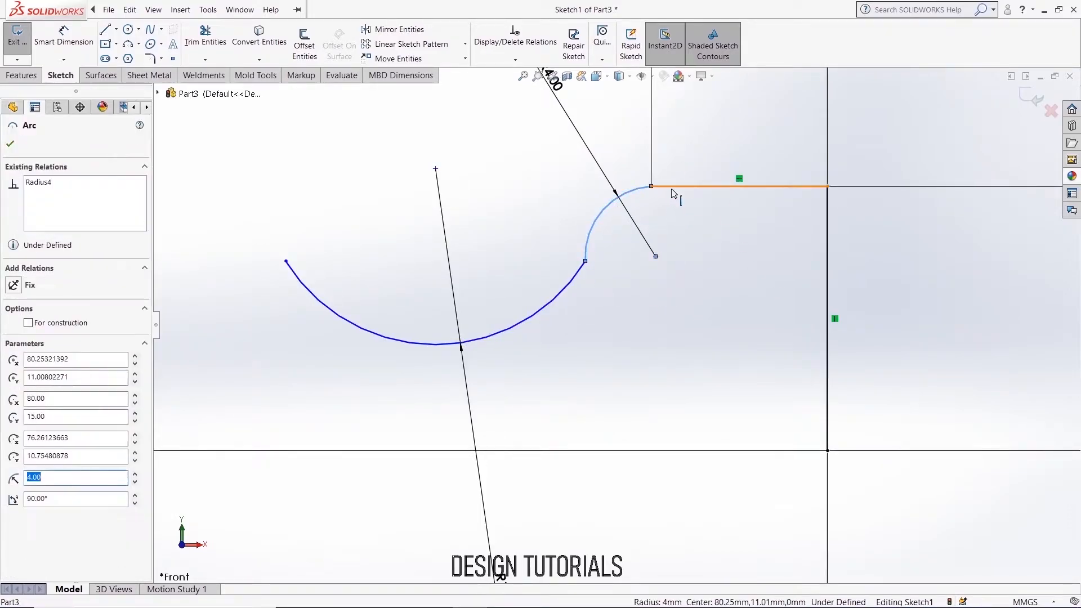
{"action": "left_click", "coordinate": [676, 187]}
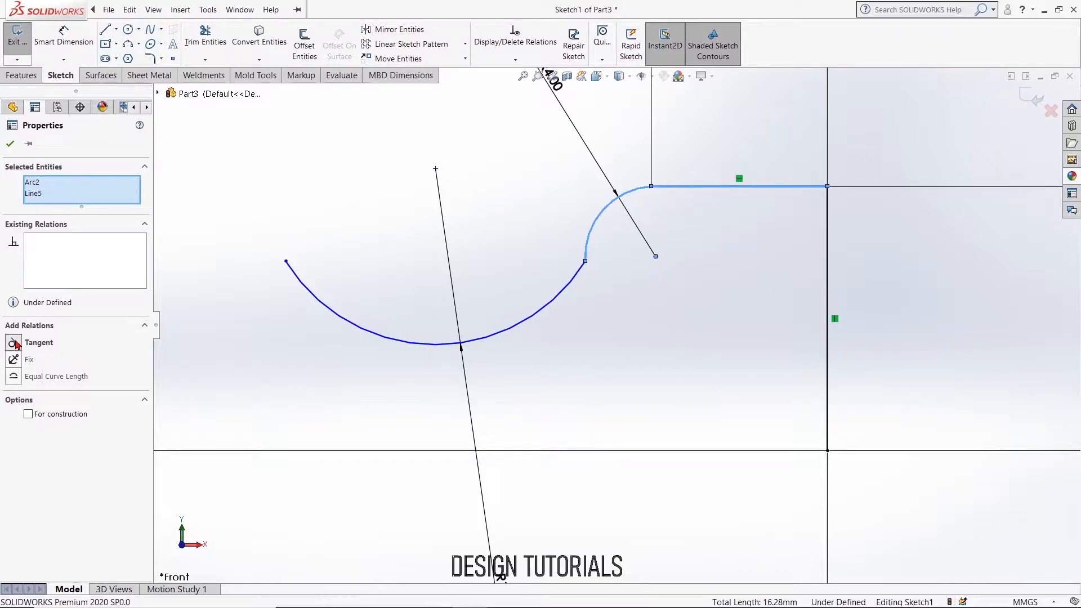
{"action": "left_click", "coordinate": [14, 343]}
{"action": "left_click", "coordinate": [11, 144]}
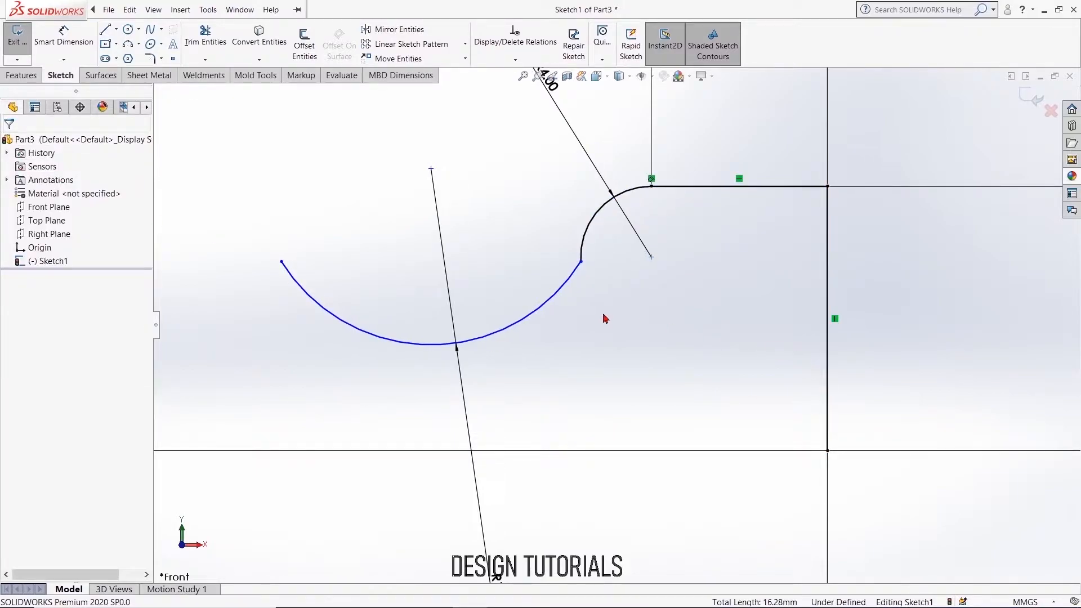
Step: Make the R10 arc tangent to the R4 arc
{"action": "left_click", "coordinate": [571, 260]}
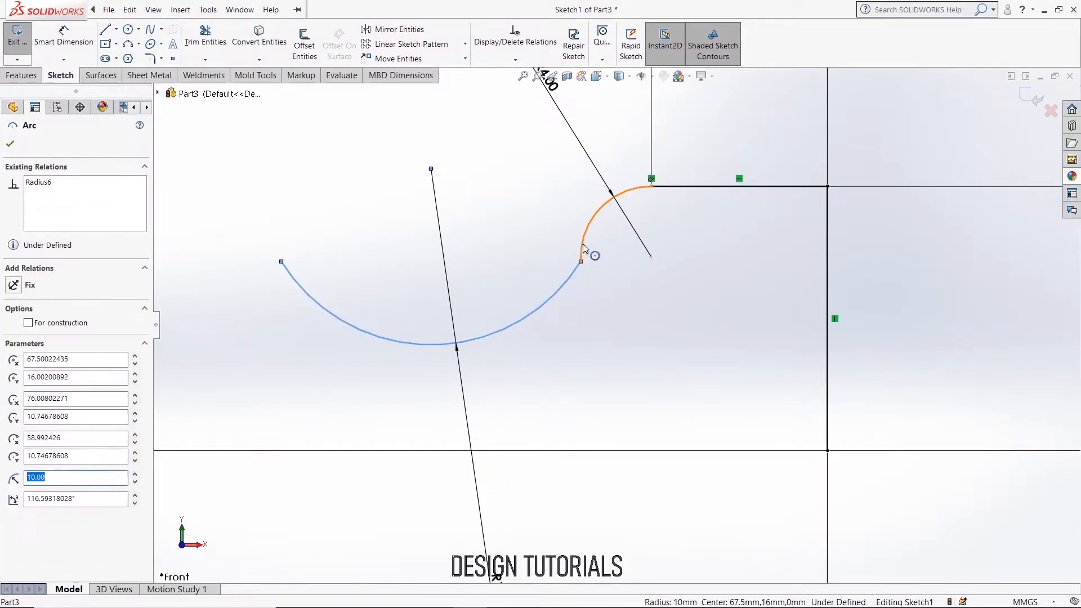
{"action": "left_click", "coordinate": [582, 250], "text": "ctrl"}
{"action": "left_click", "coordinate": [14, 360]}
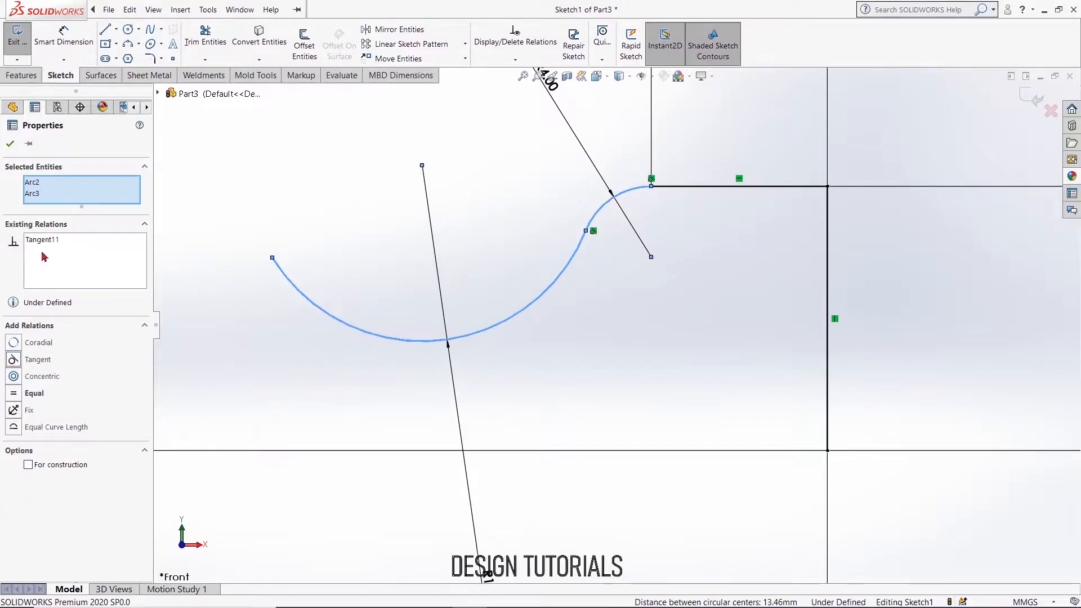
{"action": "left_click", "coordinate": [10, 144]}
Step: Dimension the height of the R10 arc's free left end above the long horizontal line to 12.5 mm
{"action": "scroll", "coordinate": [688, 366], "scroll_direction": "up", "scroll_amount": 5}
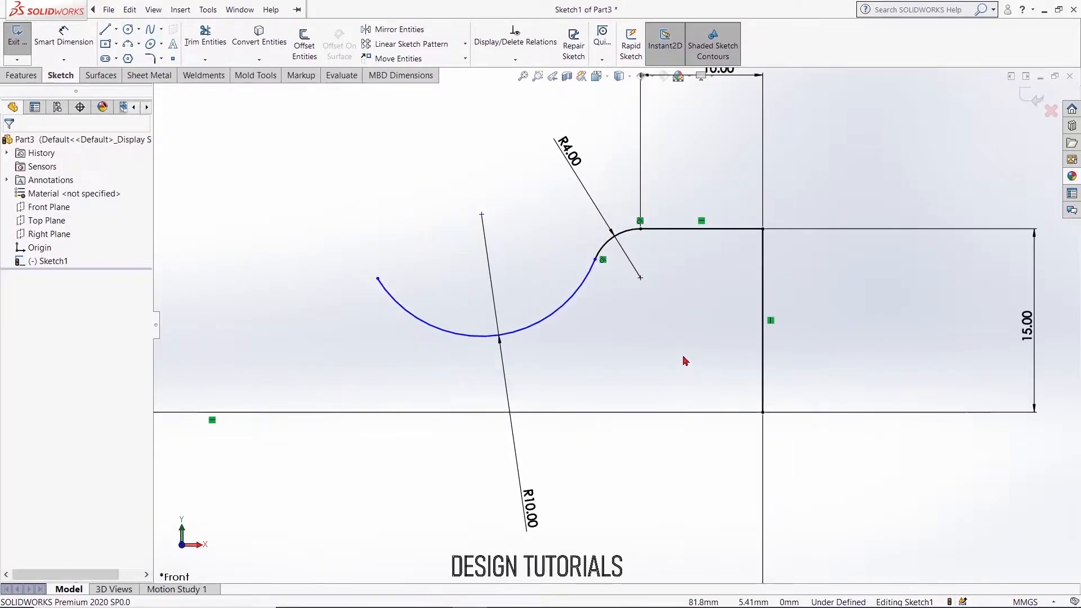
{"action": "left_click", "coordinate": [56, 37]}
{"action": "left_click", "coordinate": [509, 360]}
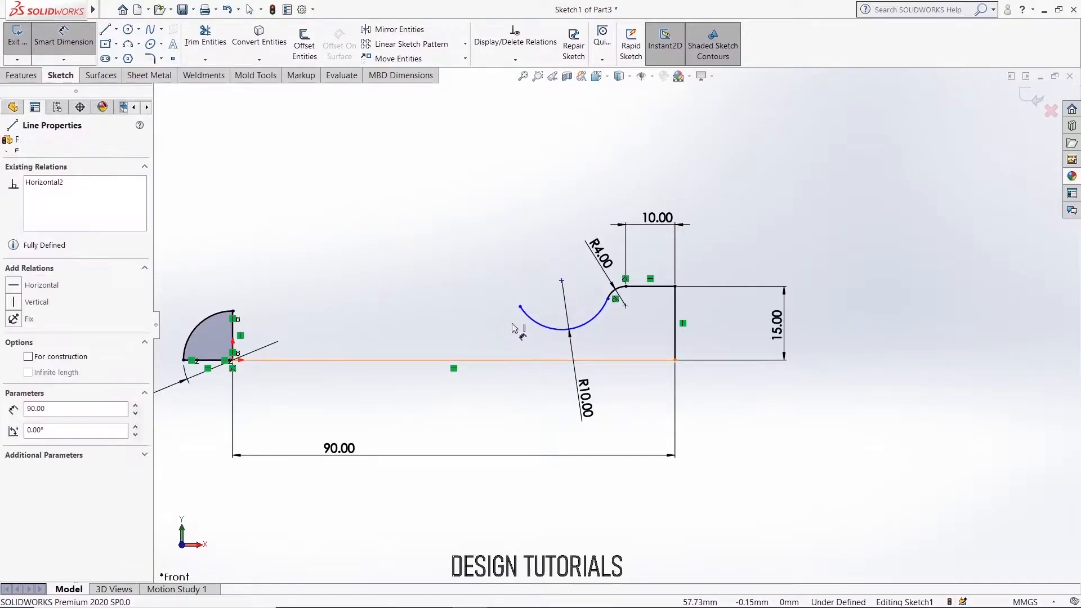
{"action": "left_click", "coordinate": [518, 310]}
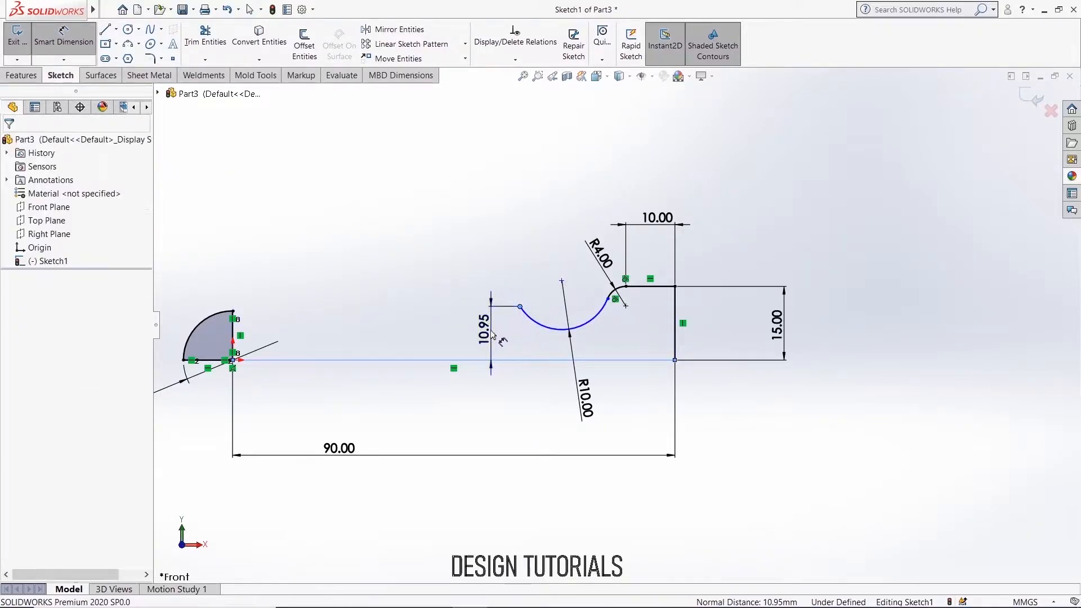
{"action": "left_click", "coordinate": [495, 333]}
{"action": "type", "text": "12.5"}
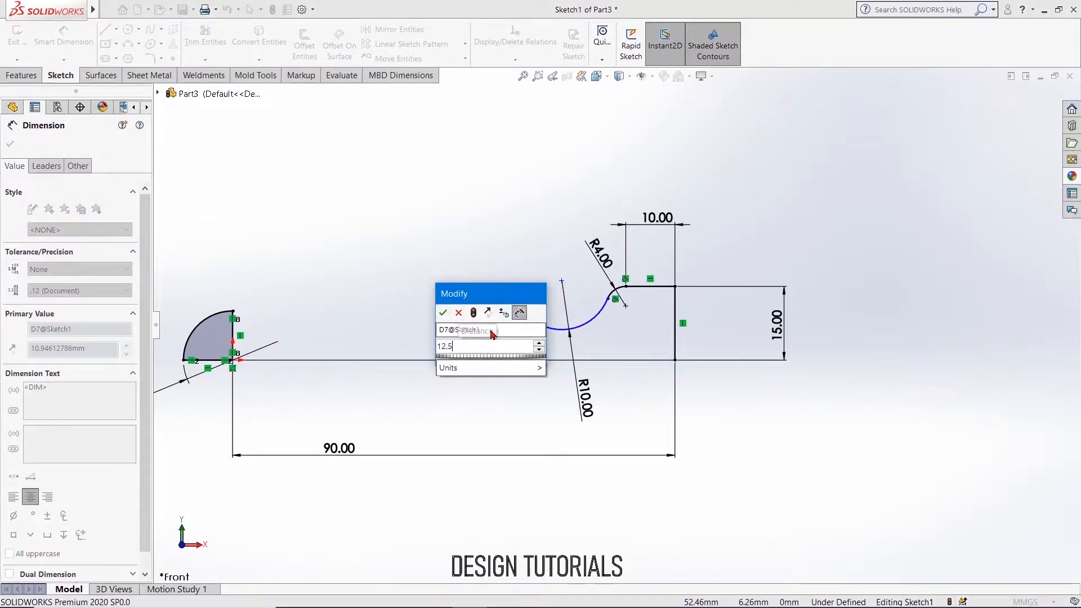
{"action": "key", "text": "Return"}
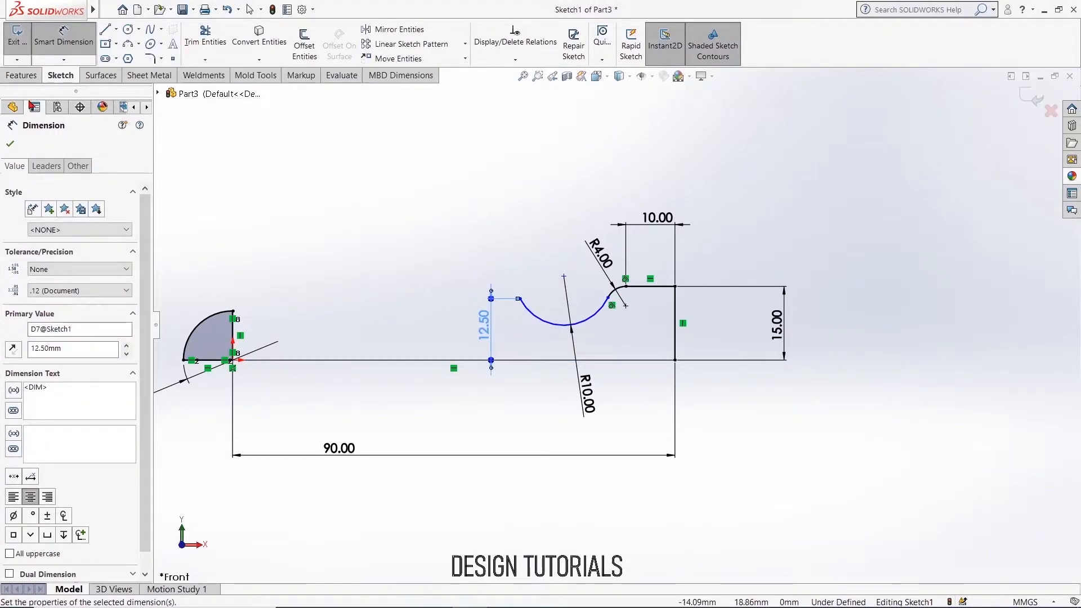
{"action": "left_click", "coordinate": [11, 145]}
Step: Dimension the horizontal distance from the origin to the R10 arc's centre to 67 mm
{"action": "scroll", "coordinate": [615, 327], "scroll_direction": "up", "scroll_amount": 3}
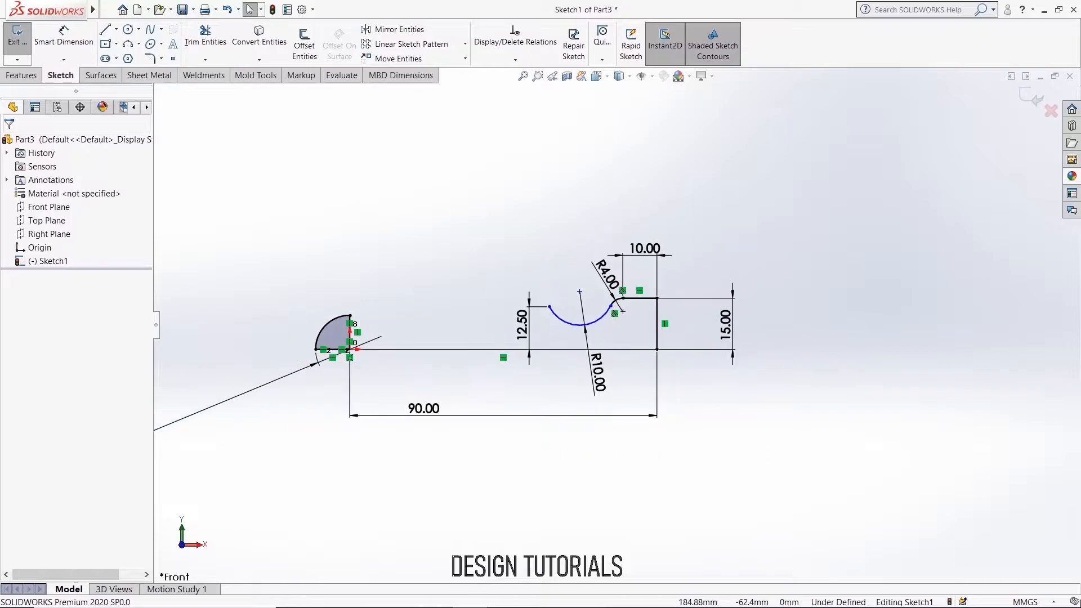
{"action": "left_click", "coordinate": [60, 45]}
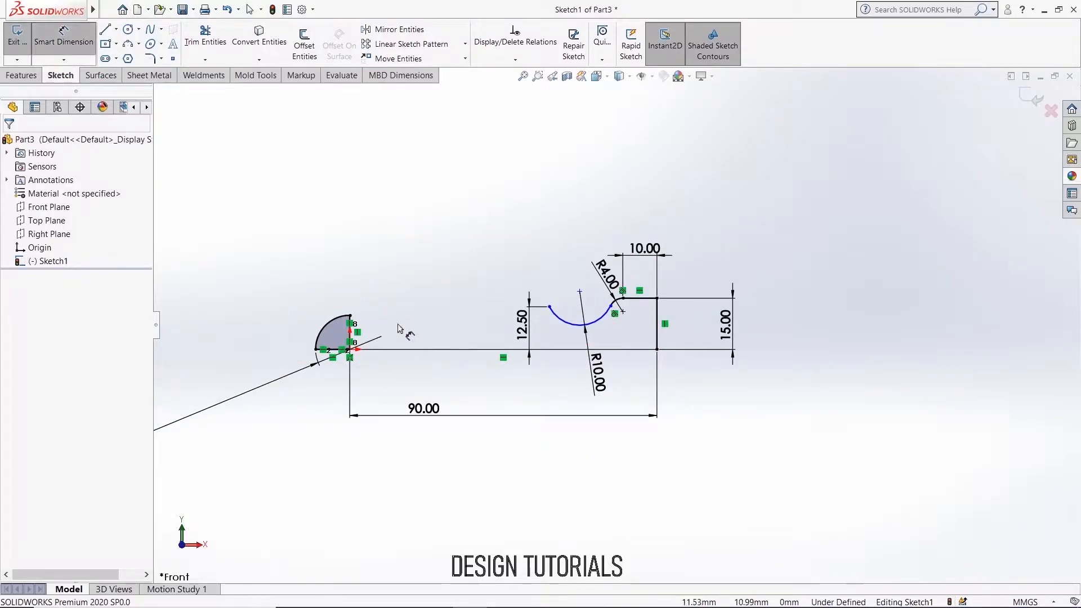
{"action": "left_click", "coordinate": [350, 350]}
{"action": "left_click", "coordinate": [579, 294]}
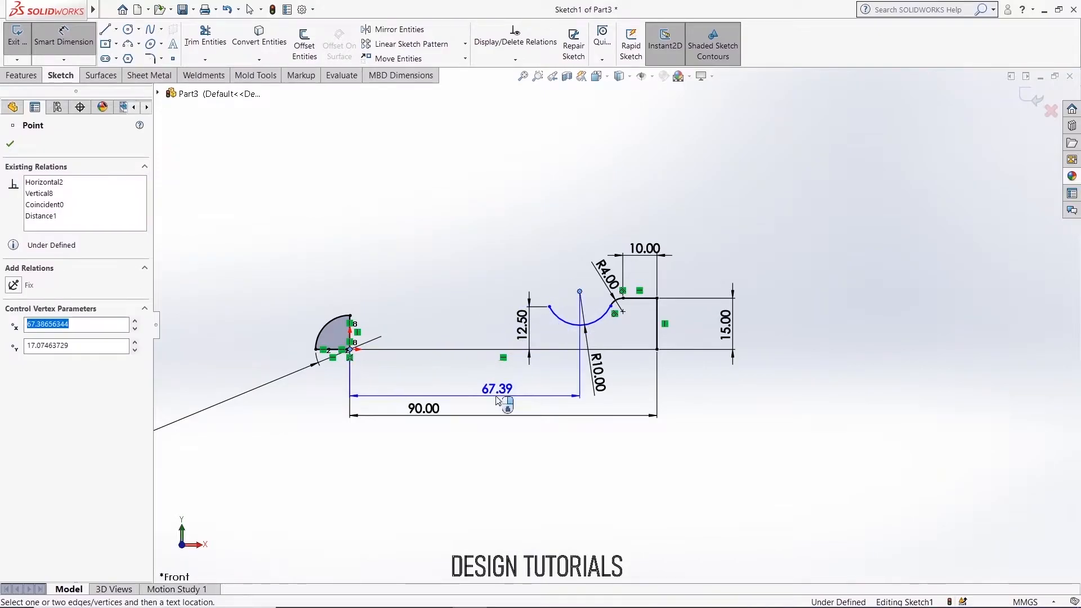
{"action": "left_click", "coordinate": [472, 382]}
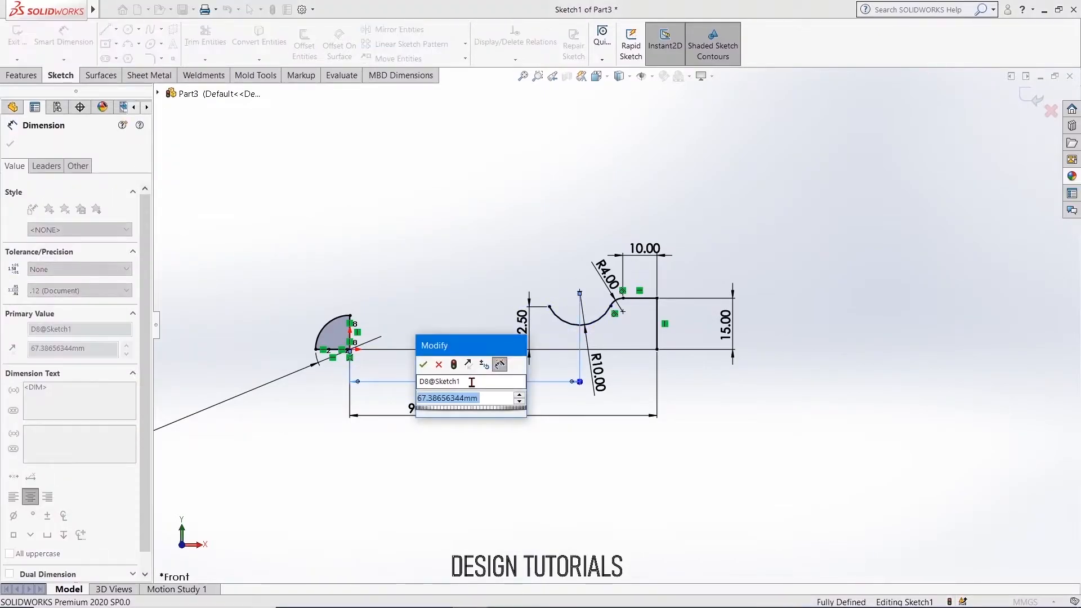
{"action": "type", "text": "67"}
{"action": "key", "text": "Return"}
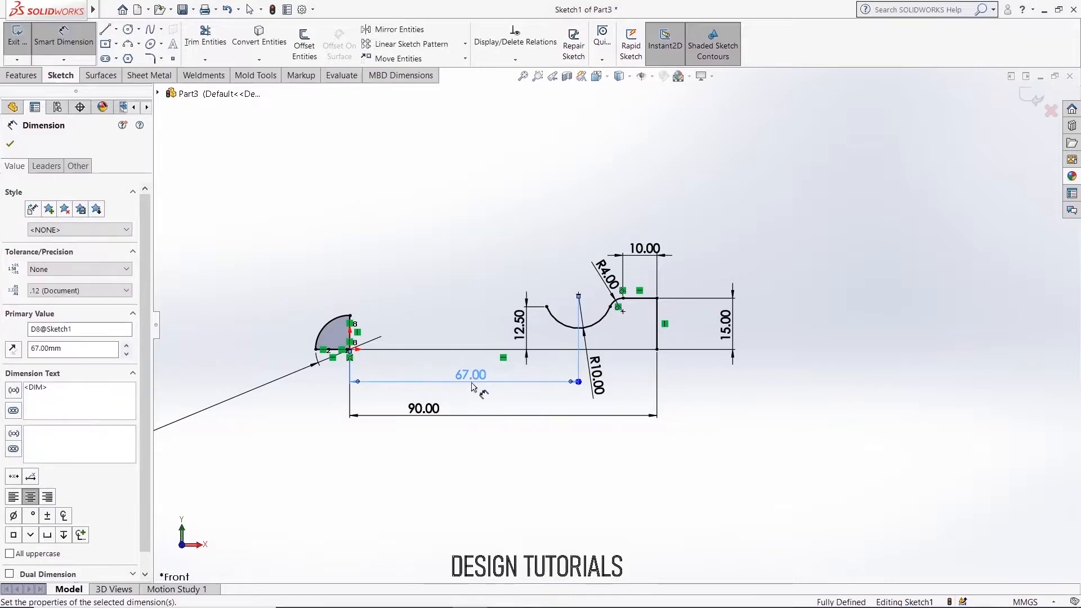
{"action": "left_click", "coordinate": [11, 144]}
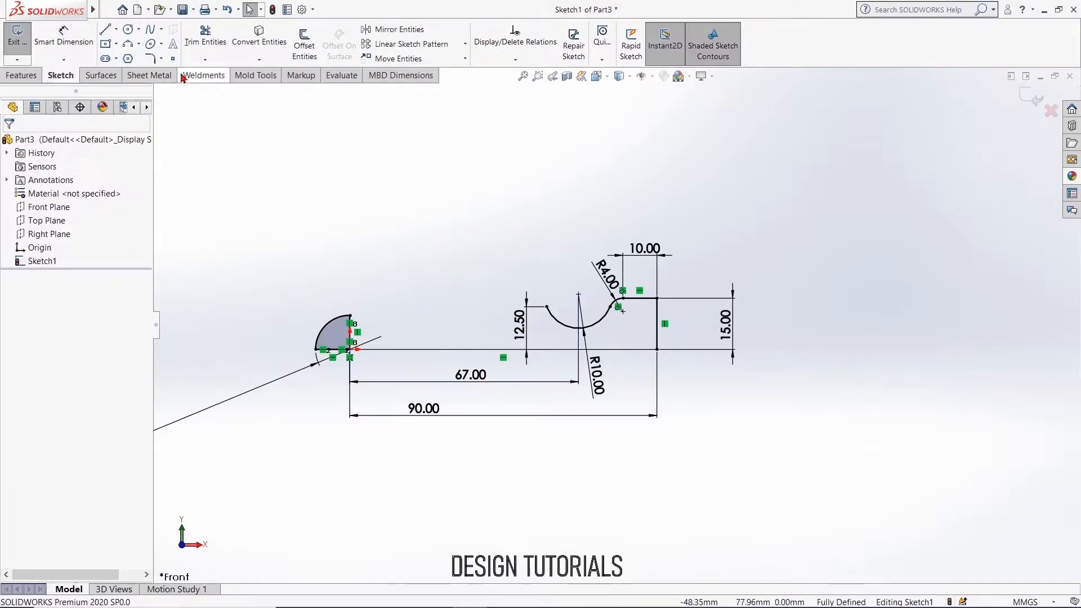
Step: Draw an upward-bulging three-point arc with a radius of about 66 mm from the quarter arc's top end to the R10 arc's left end
{"action": "left_click", "coordinate": [127, 45]}
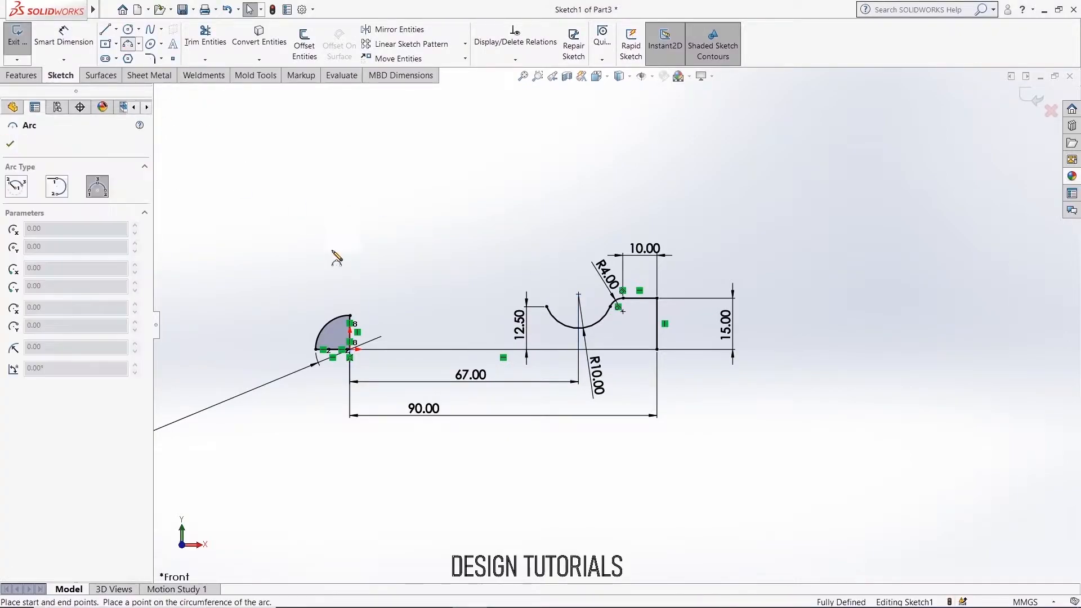
{"action": "left_click", "coordinate": [350, 316]}
{"action": "left_click", "coordinate": [546, 306]}
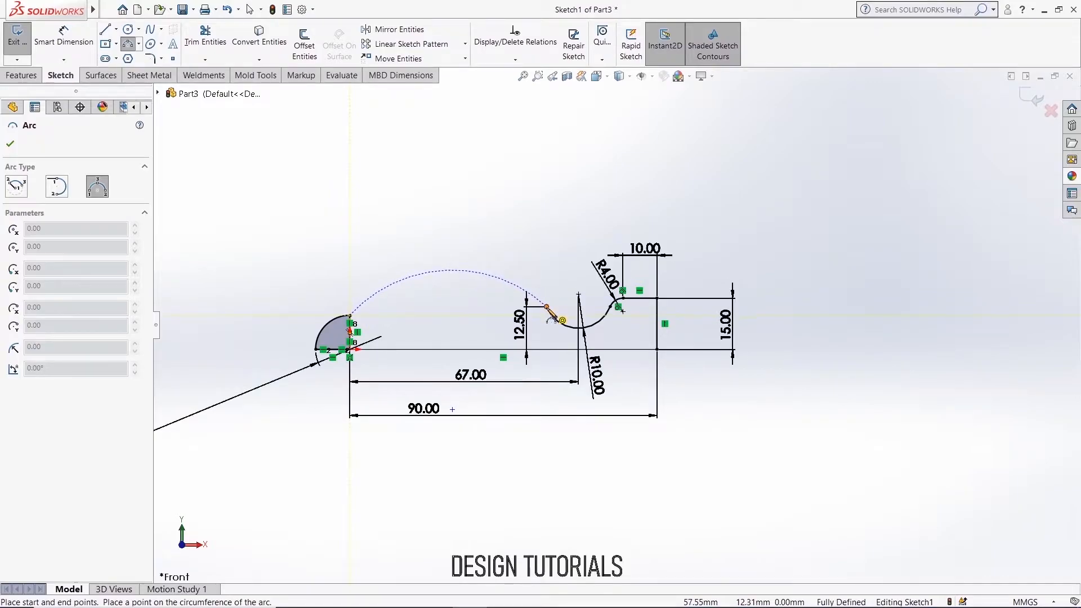
{"action": "left_click", "coordinate": [459, 289]}
{"action": "right_click", "coordinate": [445, 247]}
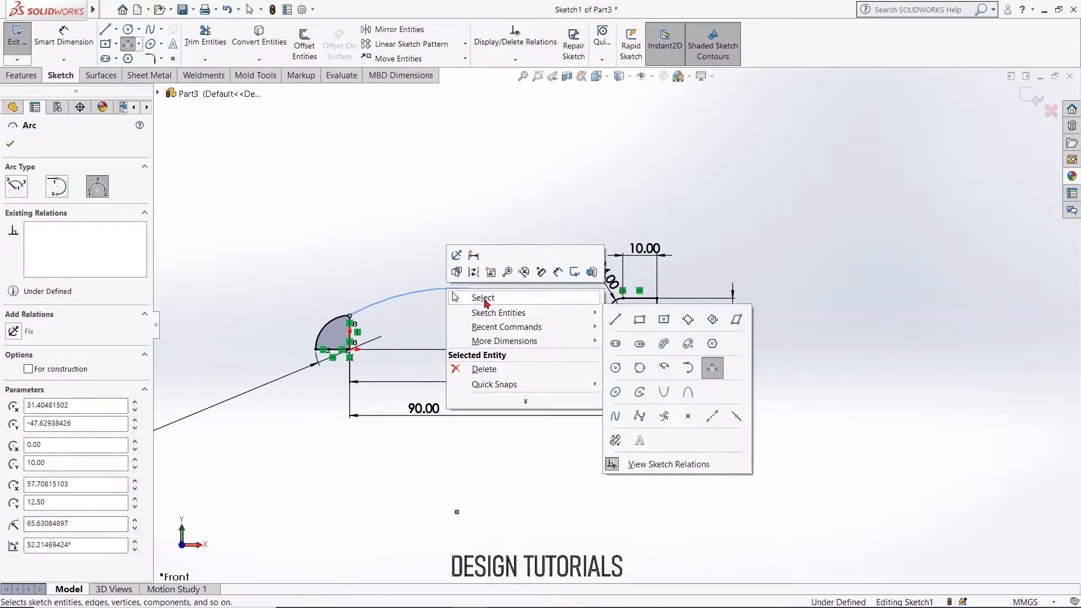
{"action": "left_click", "coordinate": [482, 292]}
Step: Dimension the long upper arc to a radius of 165 mm
{"action": "right_click_drag", "start_coordinate": [402, 278], "coordinate": [431, 243]}
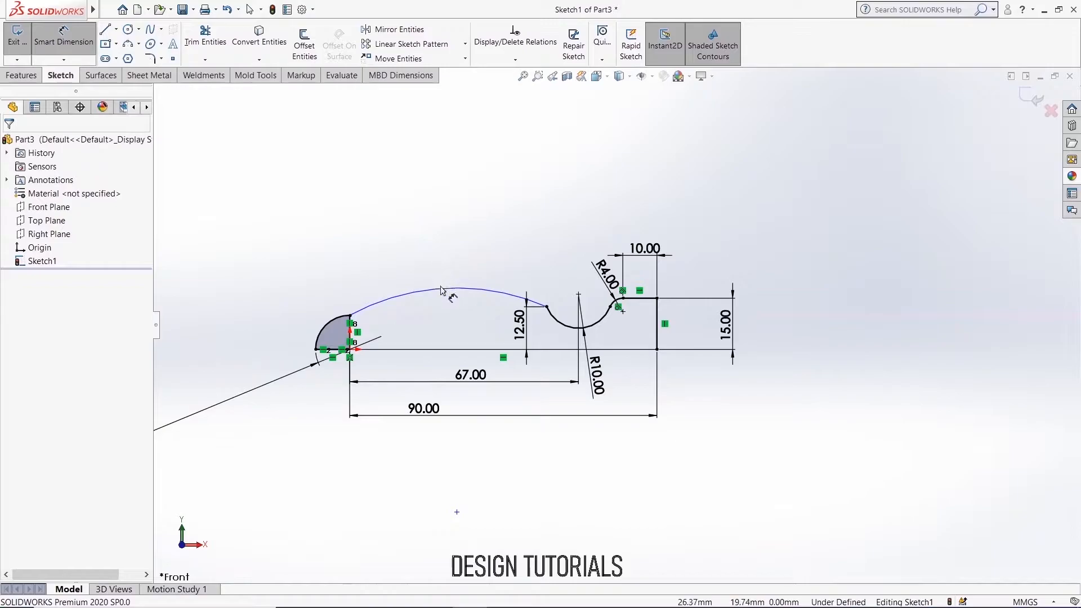
{"action": "left_click", "coordinate": [400, 294]}
{"action": "left_click", "coordinate": [363, 161]}
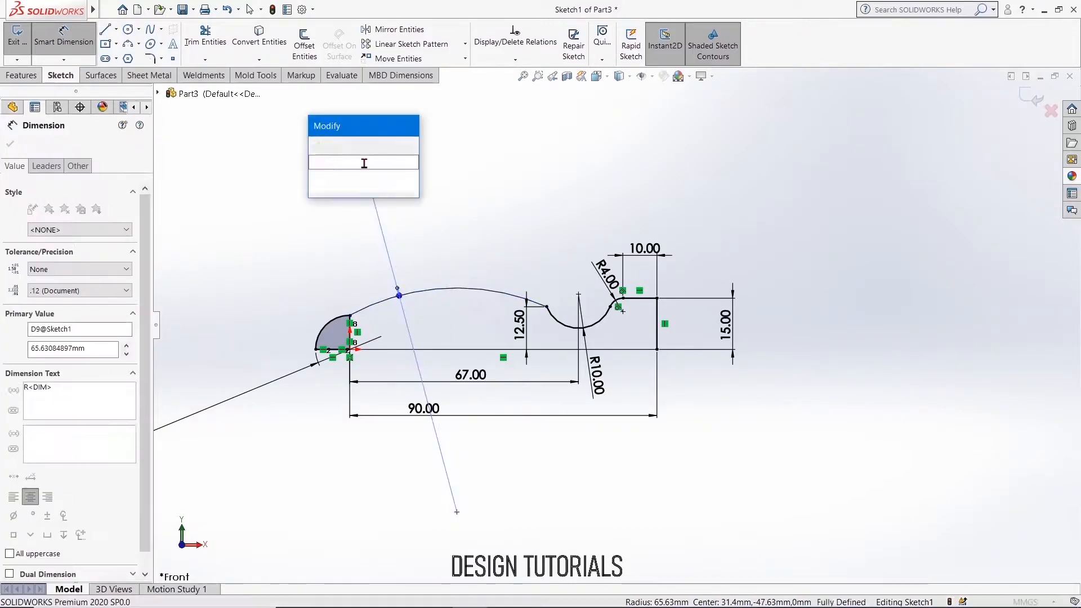
{"action": "type", "text": "165"}
{"action": "key", "text": "Return"}
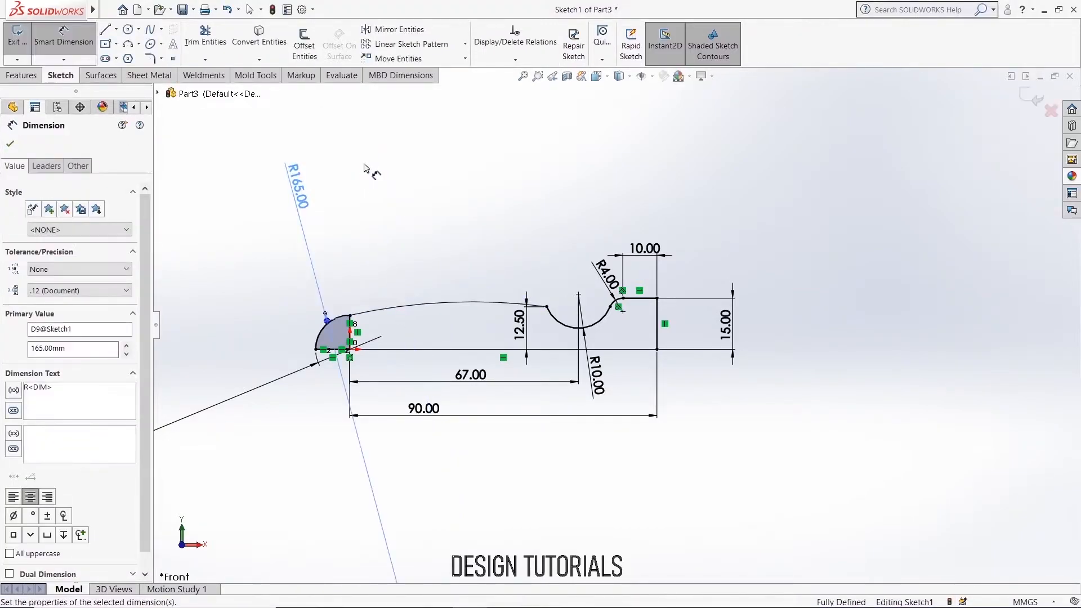
{"action": "left_click", "coordinate": [11, 145]}
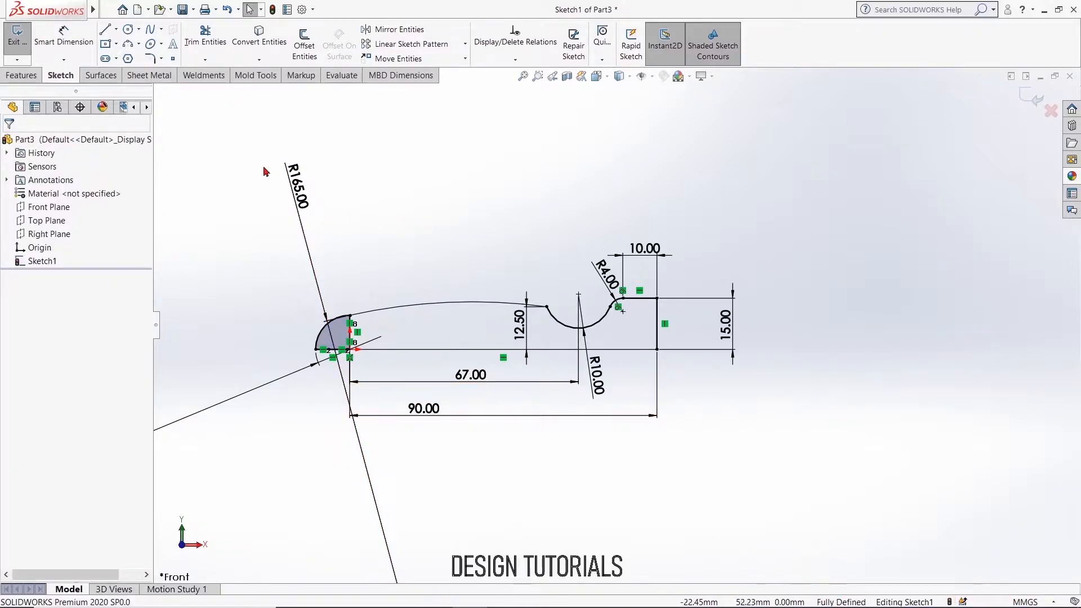
Step: Trim away the vertical line above the origin so the profile forms a single closed region
{"action": "left_click", "coordinate": [205, 37]}
{"action": "left_click_drag", "start_coordinate": [367, 329], "coordinate": [342, 331]}
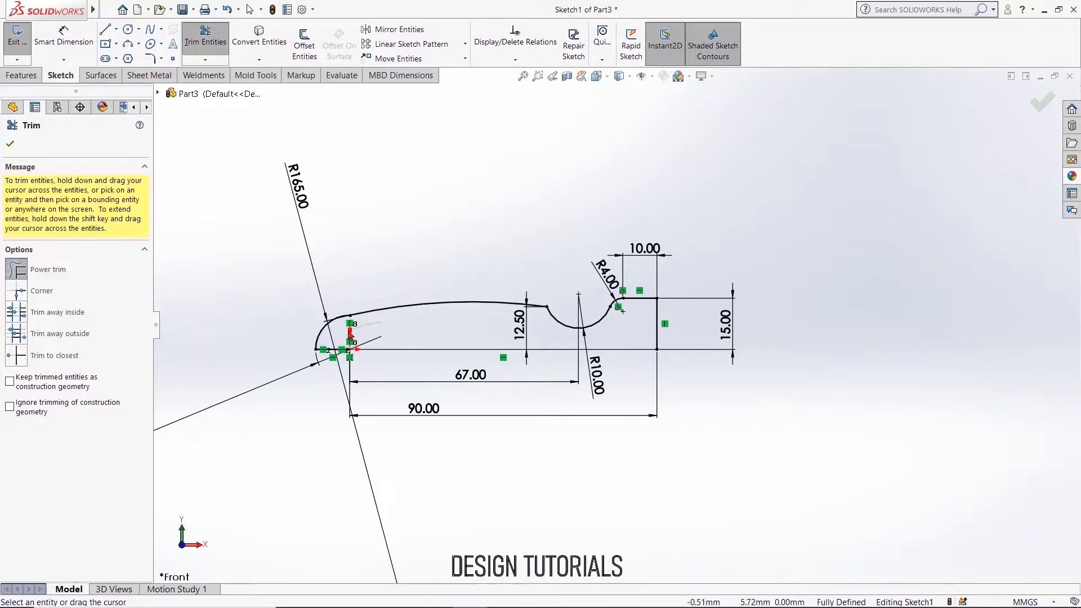
{"action": "left_click", "coordinate": [9, 146]}
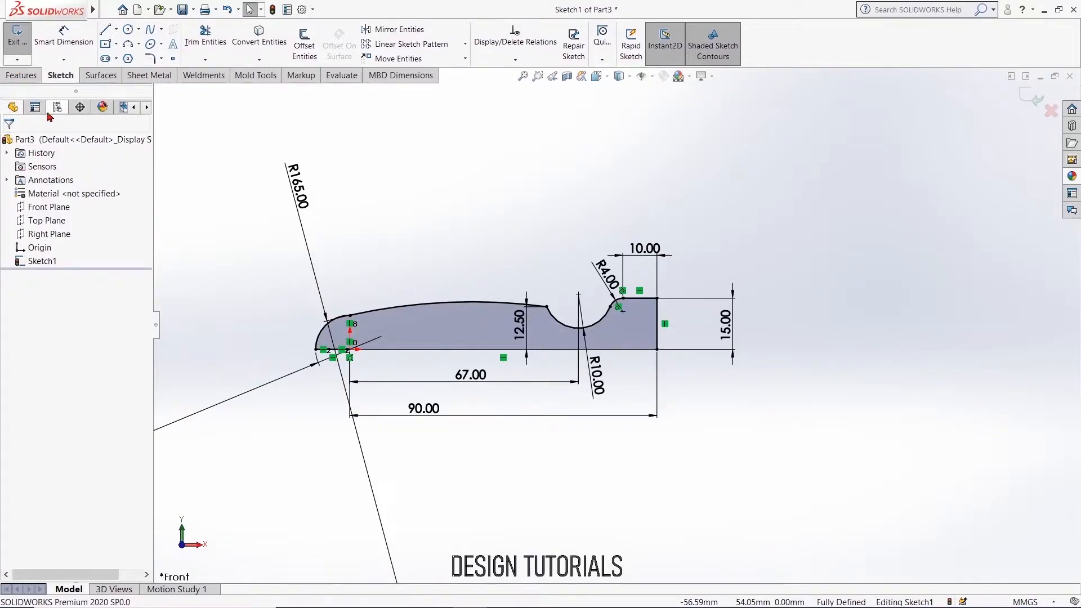
{"action": "left_click", "coordinate": [24, 76]}
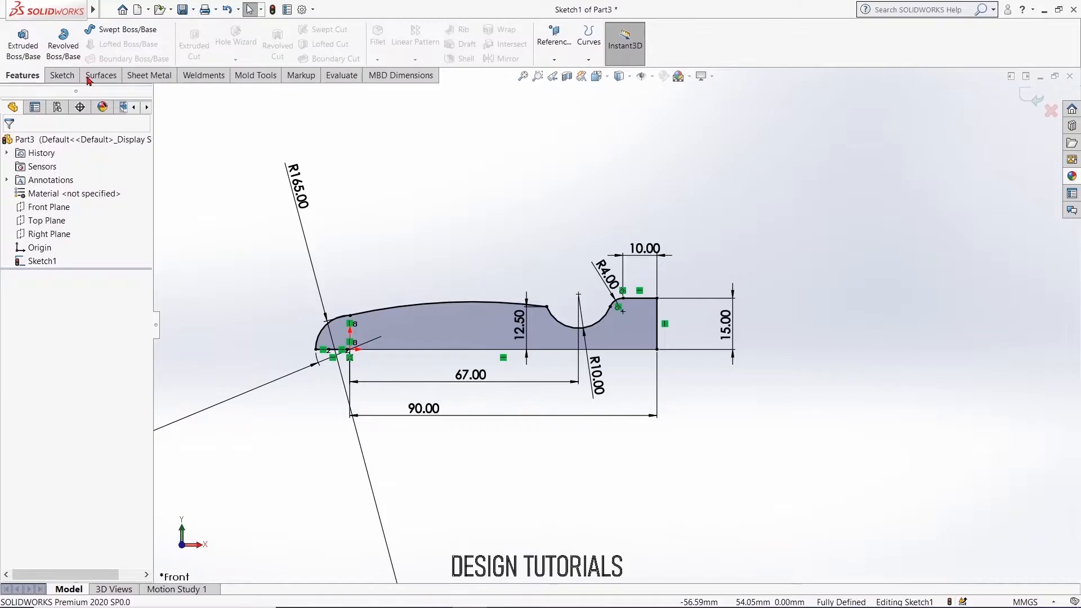
Step: Revolve the closed profile a full 360 degrees about its 90 mm horizontal base line
{"action": "left_click", "coordinate": [74, 46]}
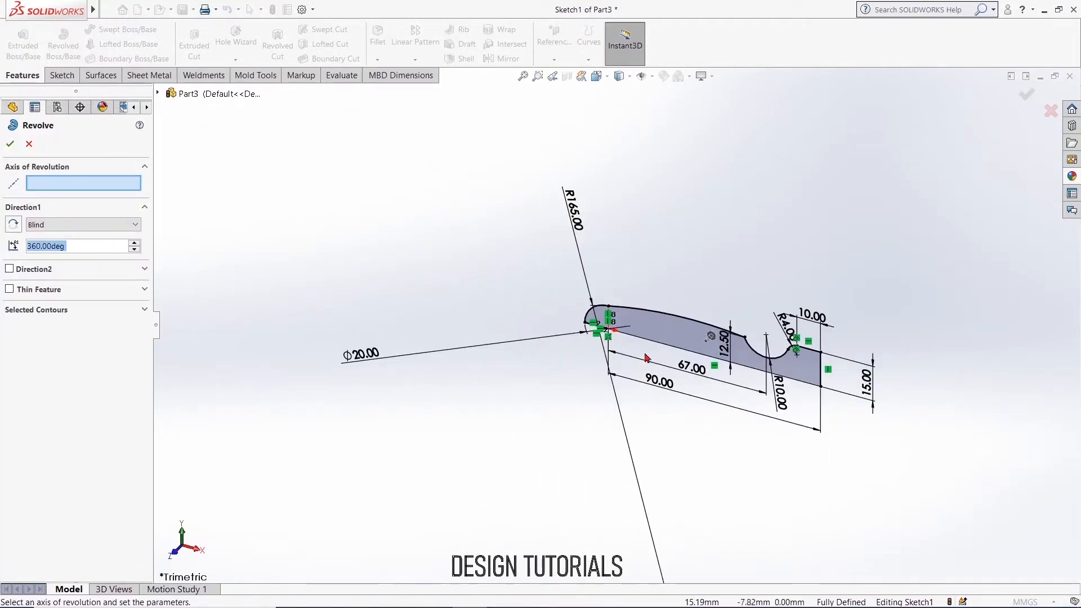
{"action": "left_click", "coordinate": [657, 344]}
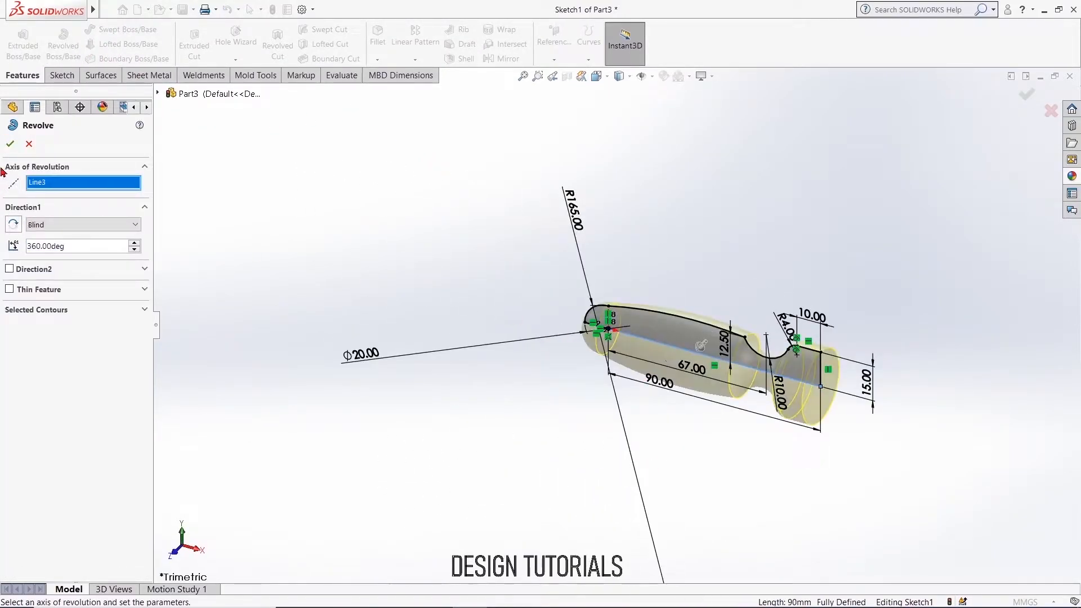
{"action": "left_click", "coordinate": [9, 145]}
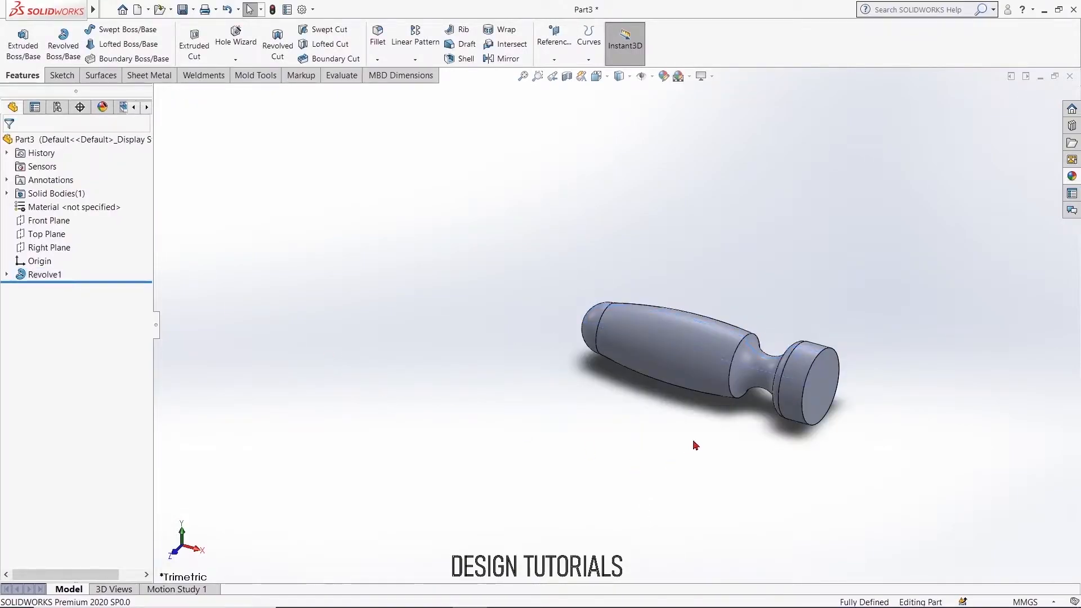
Step: Start a sketch on the flat circular end face of the revolved body
{"action": "middle_click_drag", "start_coordinate": [729, 449], "coordinate": [668, 466]}
{"action": "left_click", "coordinate": [721, 430]}
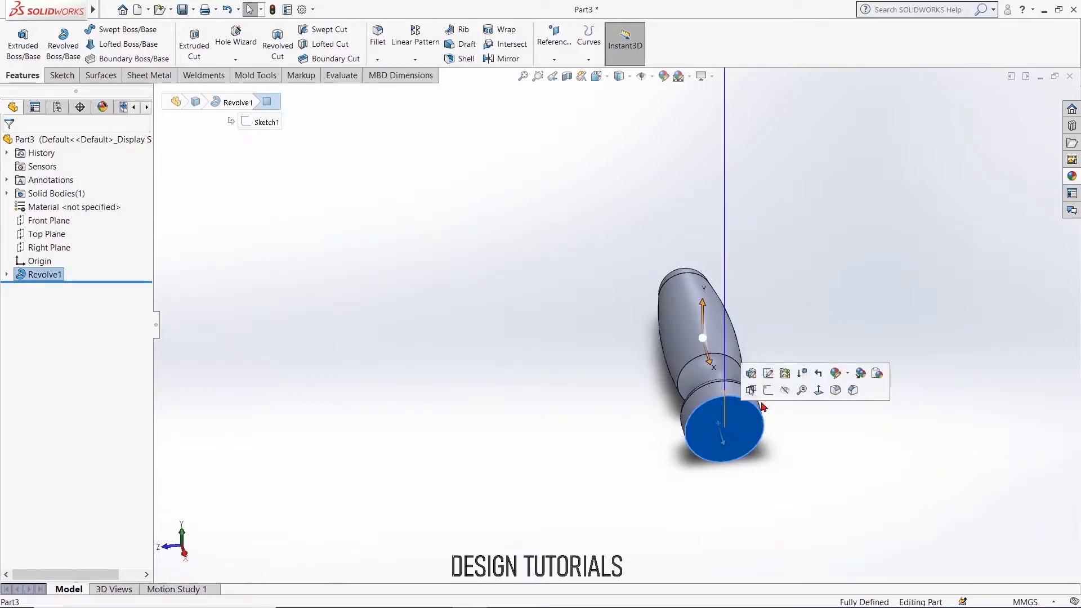
{"action": "left_click", "coordinate": [768, 393]}
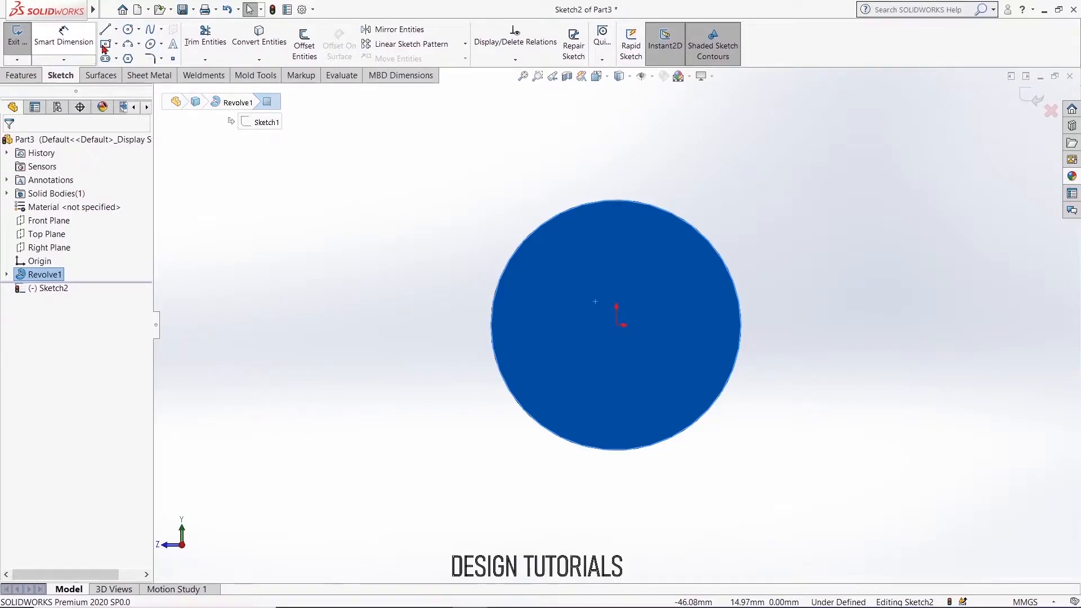
Step: Draw a vertical centerline through the origin across the full diameter of the end face
{"action": "left_click", "coordinate": [116, 29]}
{"action": "left_click", "coordinate": [128, 58]}
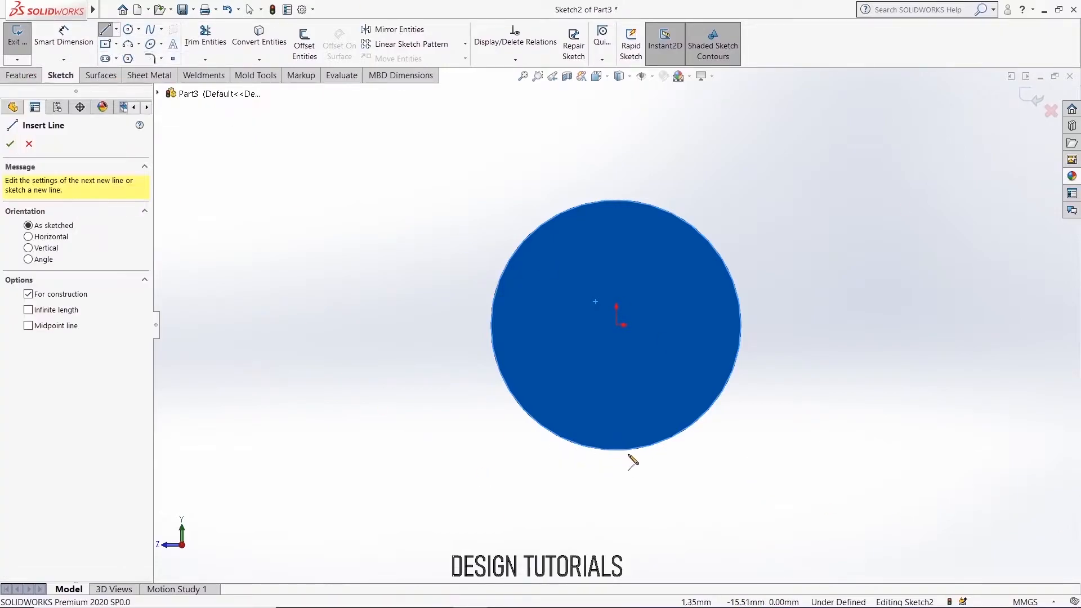
{"action": "left_click", "coordinate": [616, 449]}
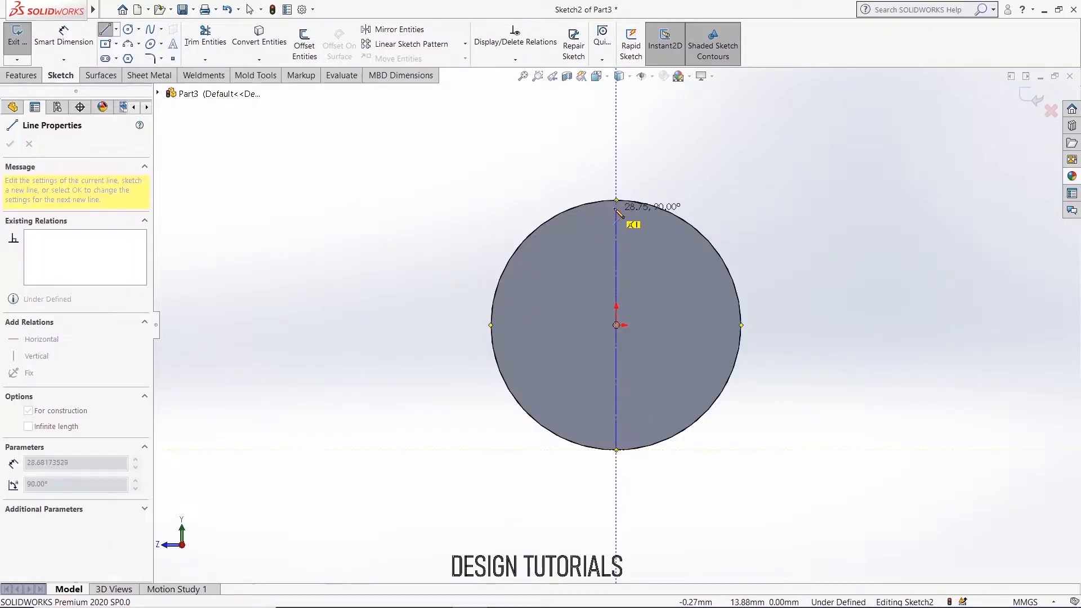
{"action": "left_click", "coordinate": [617, 201]}
{"action": "right_click", "coordinate": [639, 197]}
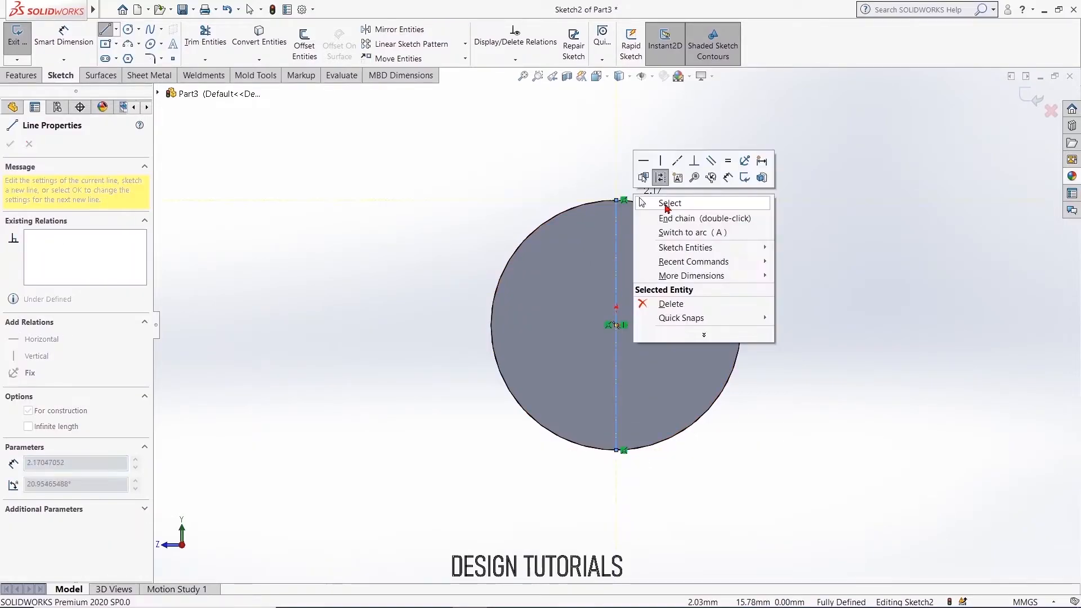
{"action": "left_click", "coordinate": [667, 207]}
Step: Draw a horizontal centerline from the origin to the right side of the face's circular edge
{"action": "left_click", "coordinate": [116, 28]}
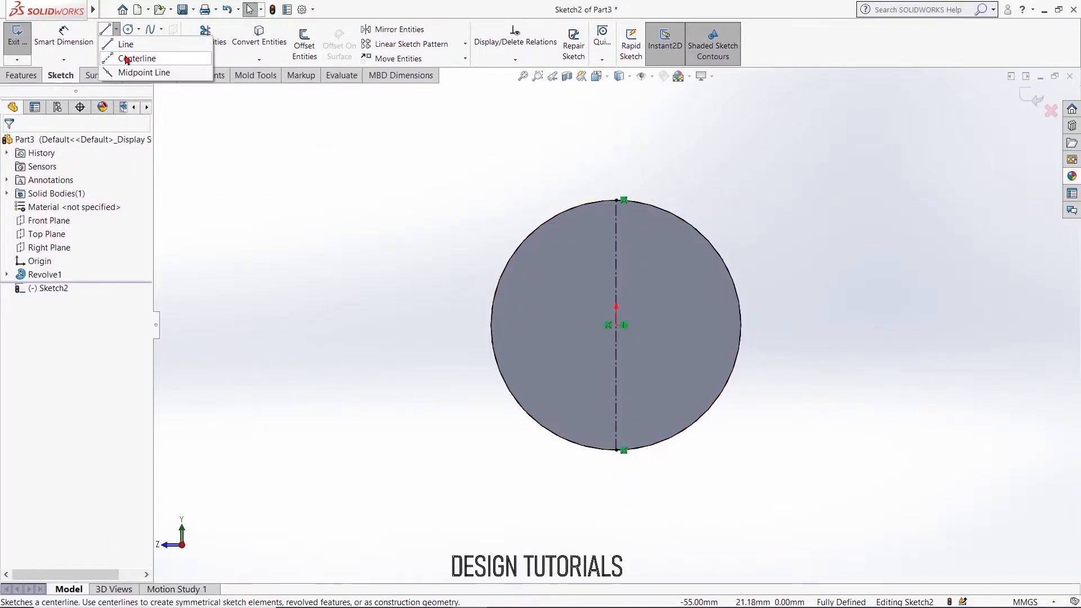
{"action": "left_click", "coordinate": [135, 55]}
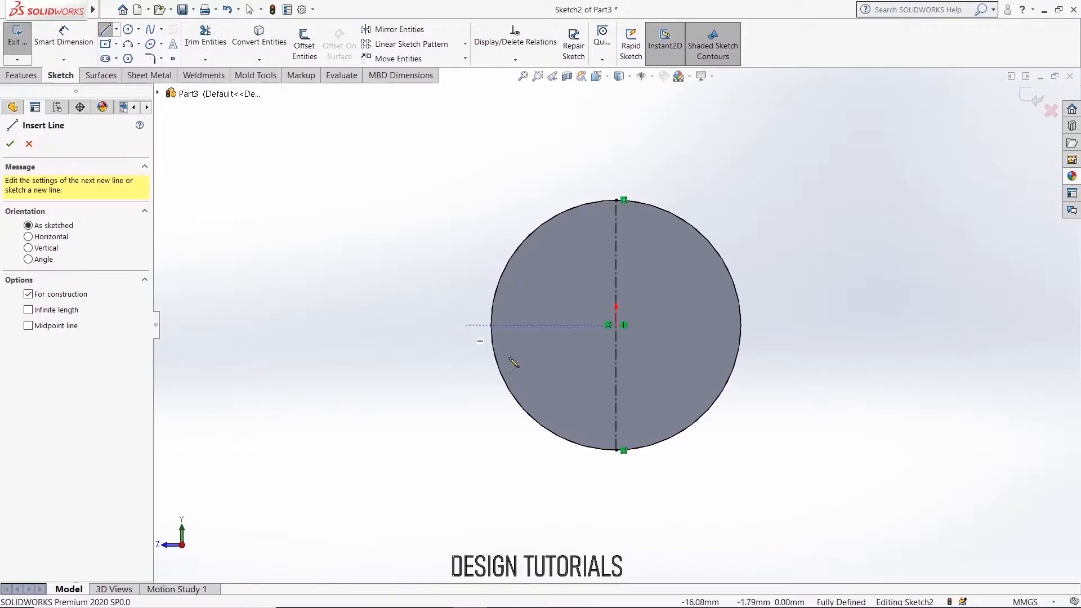
{"action": "left_click", "coordinate": [616, 325]}
{"action": "left_click", "coordinate": [741, 325]}
{"action": "right_click", "coordinate": [792, 243]}
{"action": "left_click", "coordinate": [817, 297]}
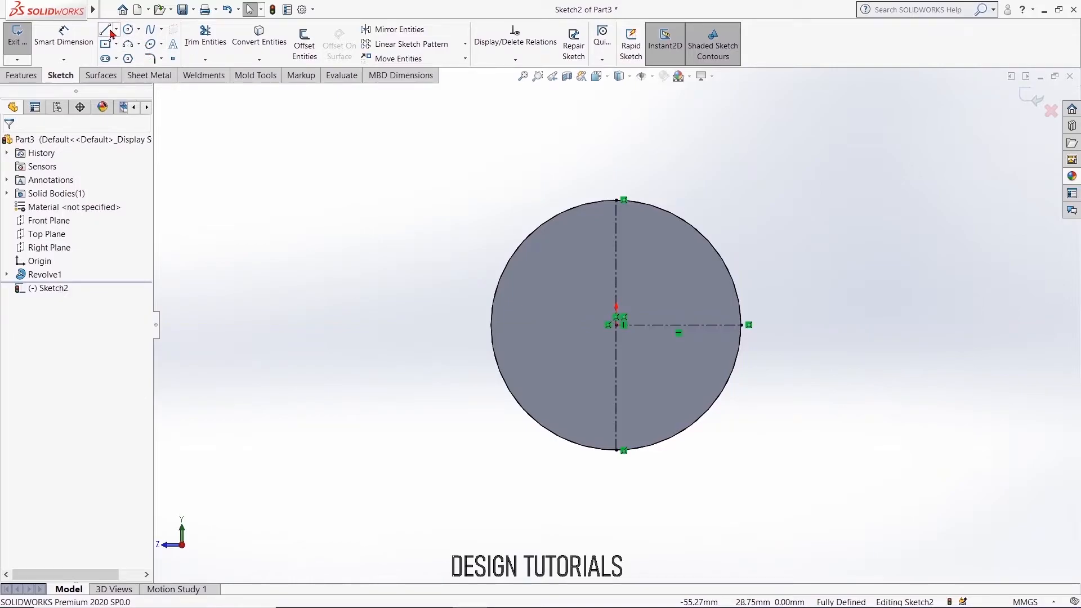
Step: Draw an inward-bulging three-point arc with a radius of about 3.5 mm, both ends on the upper-right circular edge
{"action": "left_click", "coordinate": [129, 44]}
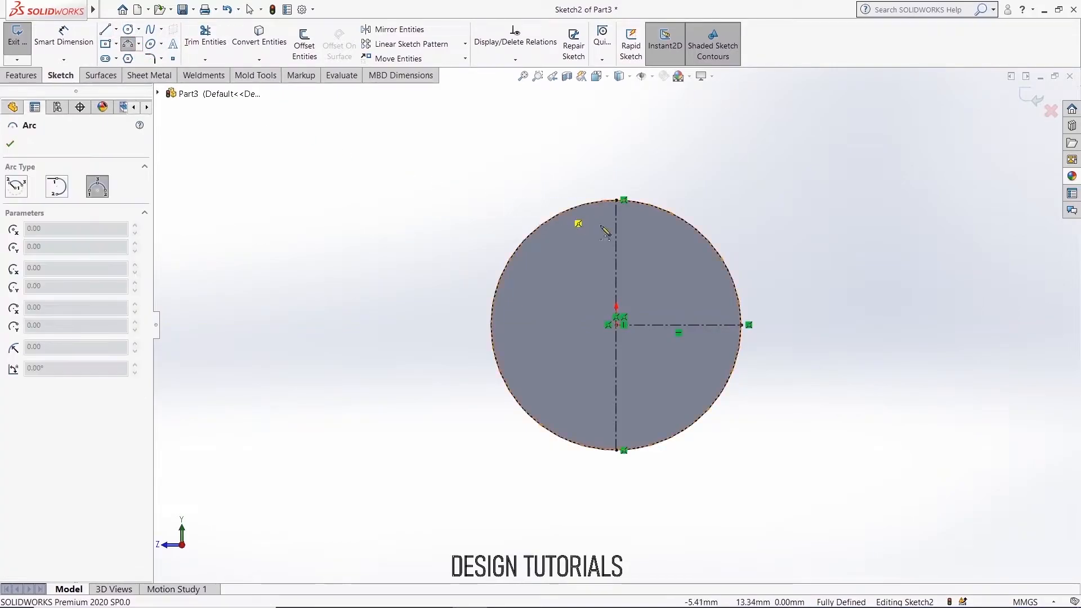
{"action": "left_click", "coordinate": [667, 212]}
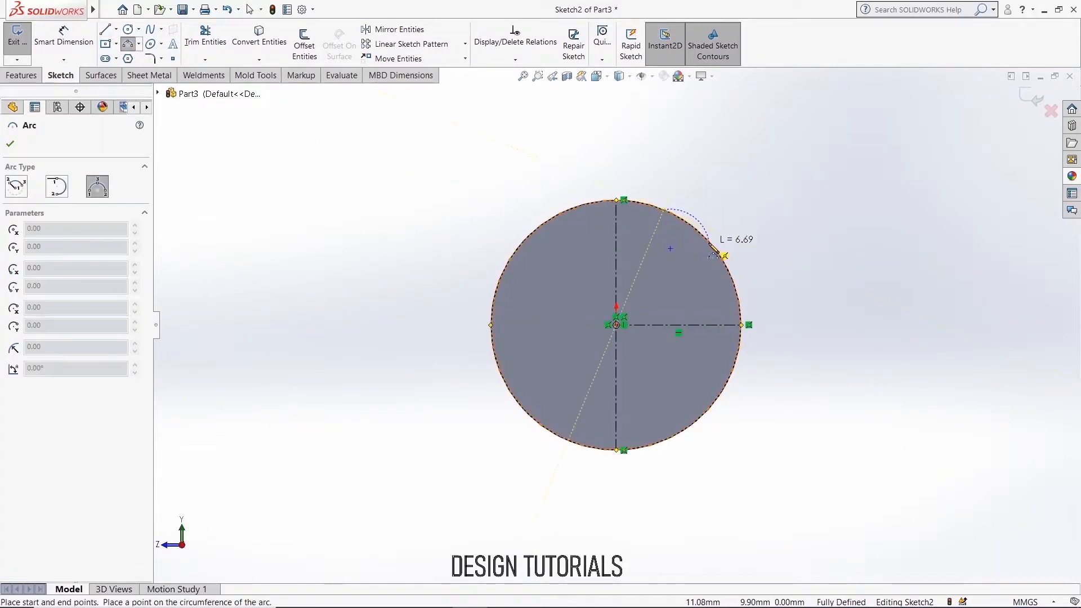
{"action": "left_click", "coordinate": [715, 252]}
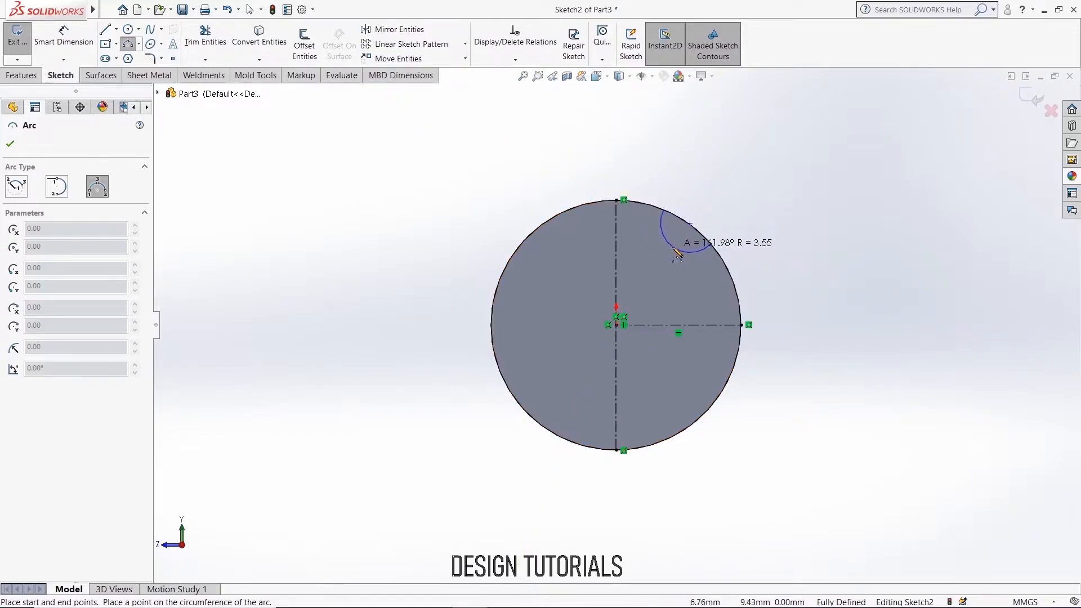
{"action": "left_click", "coordinate": [681, 248]}
{"action": "right_click", "coordinate": [676, 249]}
{"action": "left_click", "coordinate": [704, 257]}
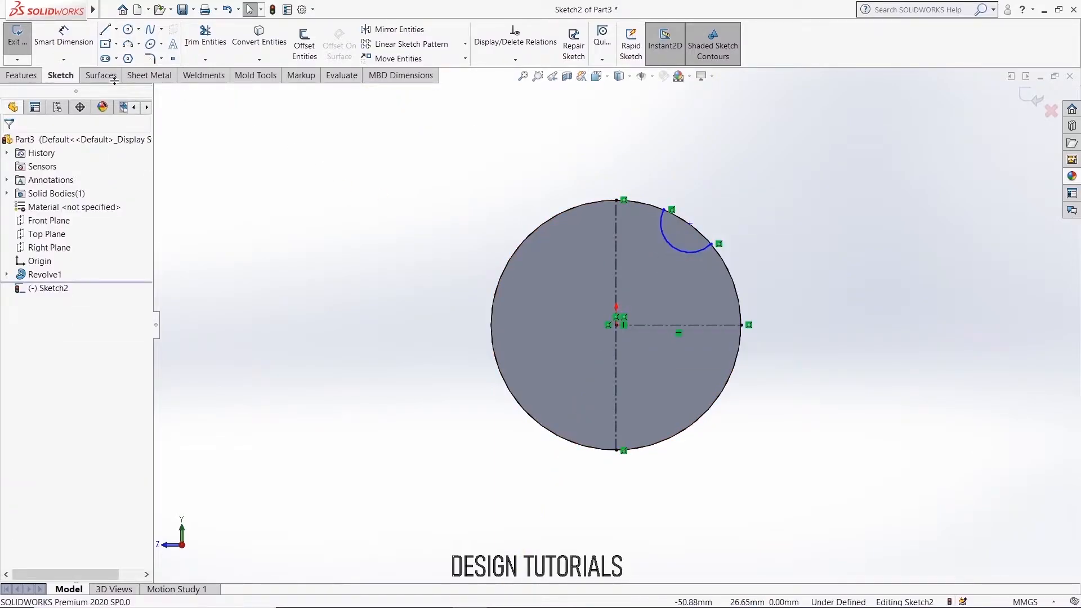
Step: Dimension the small inward arc to a radius of 3 mm
{"action": "left_click", "coordinate": [63, 43]}
{"action": "left_click", "coordinate": [686, 251]}
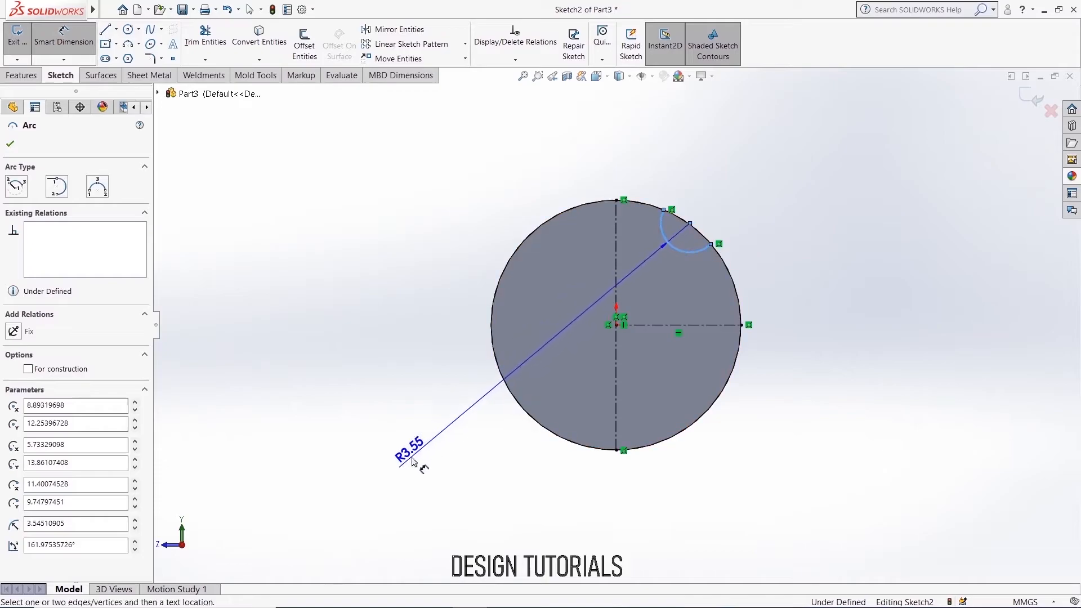
{"action": "left_click", "coordinate": [413, 461]}
{"action": "type", "text": "3.00mm"}
{"action": "key", "text": "Return"}
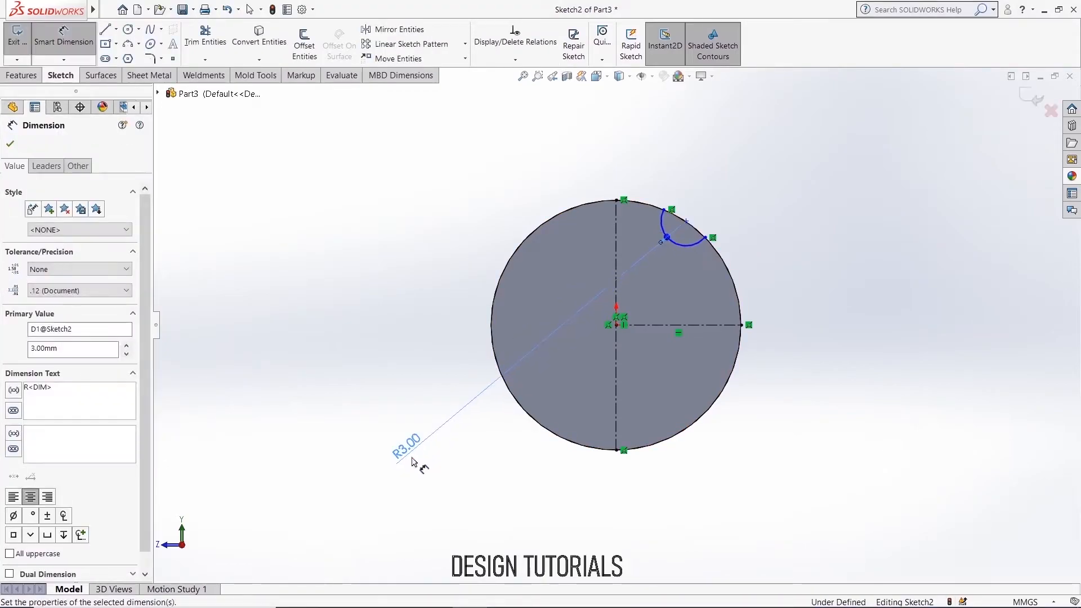
{"action": "left_click", "coordinate": [11, 146]}
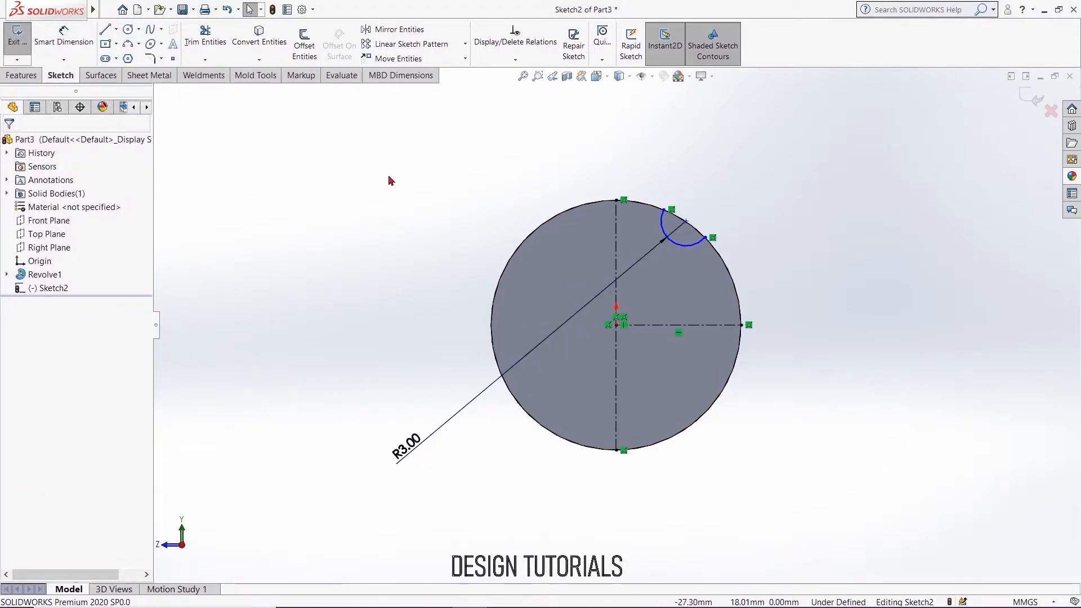
Step: Make the small arc's centre point coincident with the face's circular edge
{"action": "scroll", "coordinate": [728, 200], "scroll_direction": "down", "scroll_amount": 5}
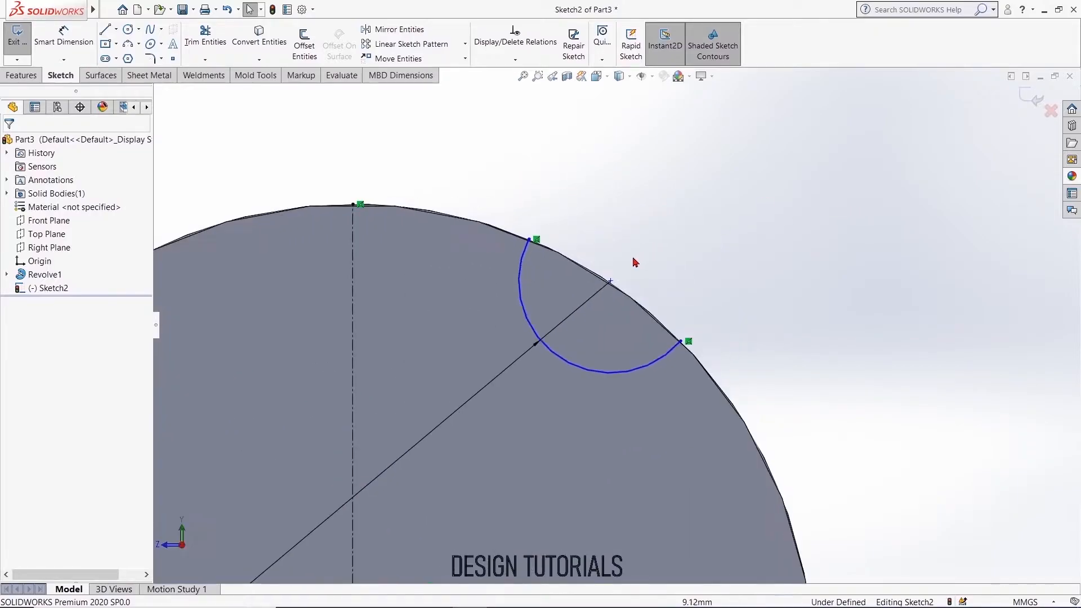
{"action": "left_click", "coordinate": [611, 282]}
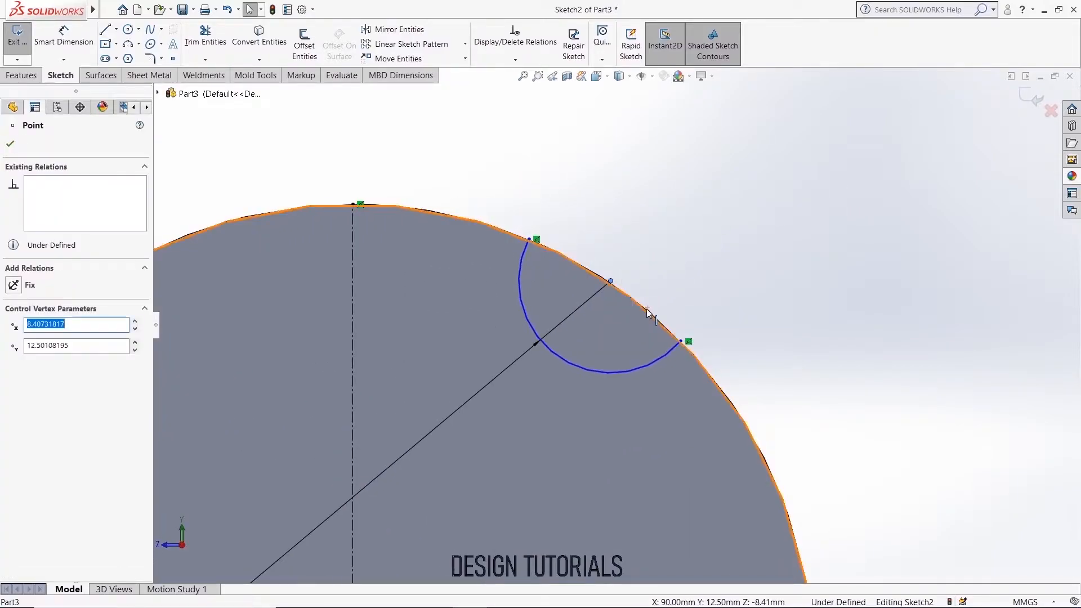
{"action": "left_click", "coordinate": [646, 308], "text": "ctrl"}
{"action": "left_click", "coordinate": [13, 360]}
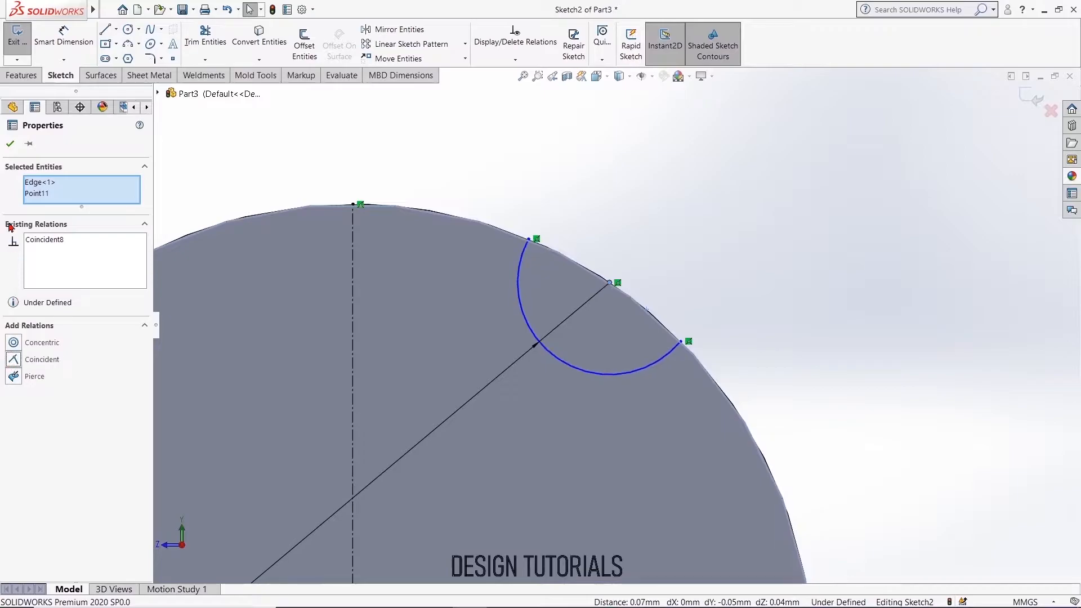
{"action": "left_click", "coordinate": [10, 144]}
{"action": "scroll", "coordinate": [664, 212], "scroll_direction": "up", "scroll_amount": 4}
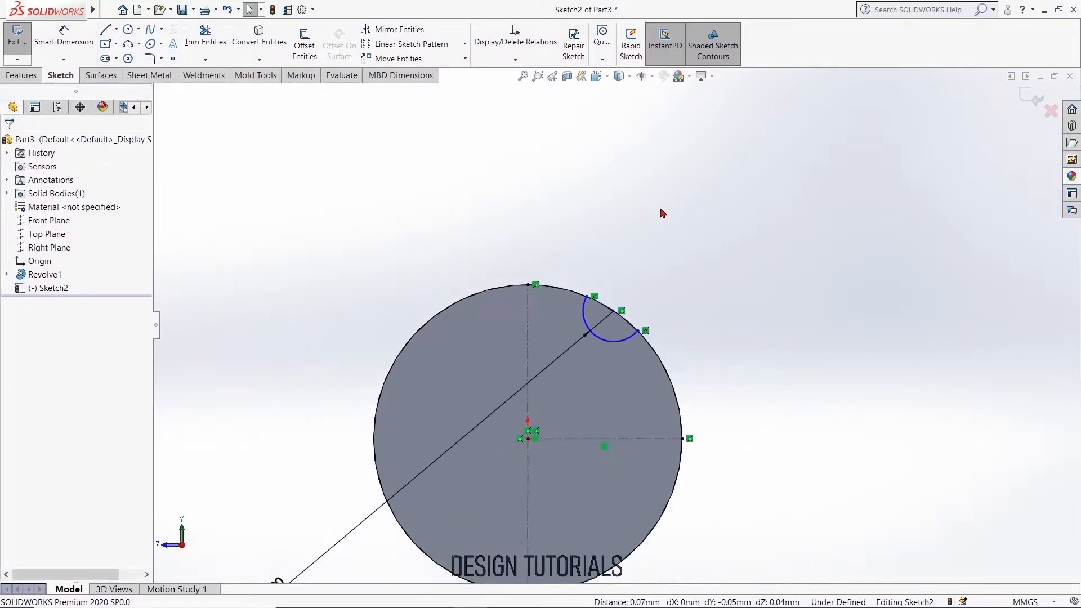
Step: Draw an angled centerline from the origin to the small arc's centre point
{"action": "left_click", "coordinate": [116, 28]}
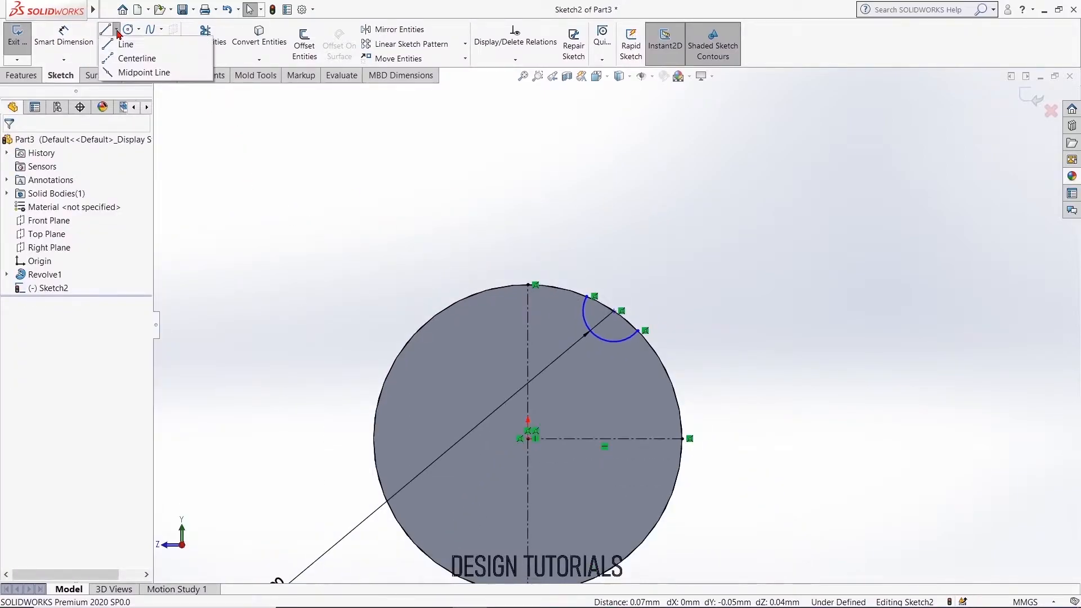
{"action": "left_click", "coordinate": [134, 56]}
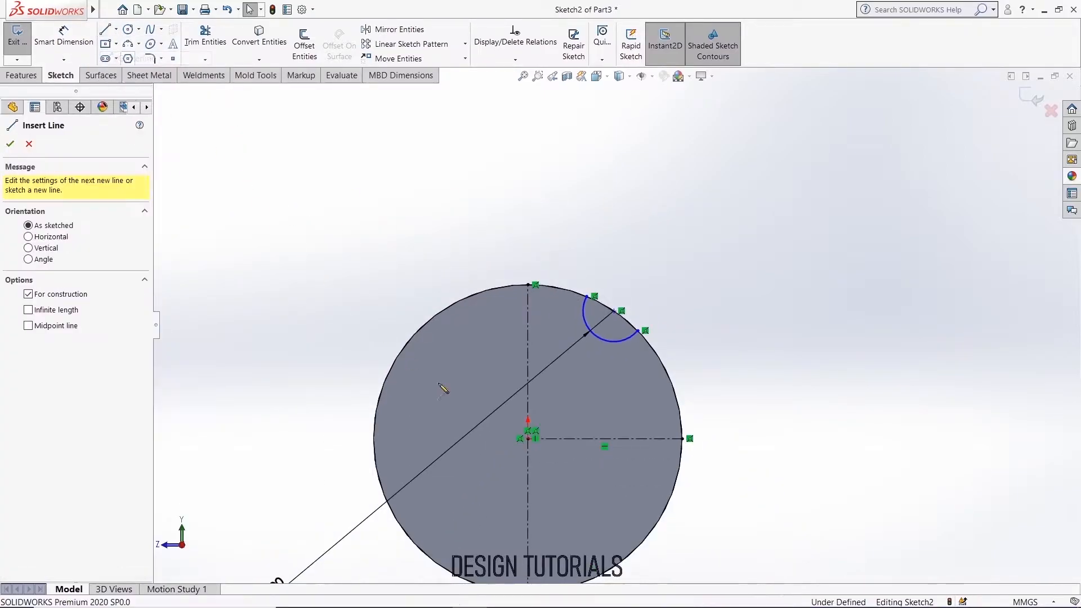
{"action": "left_click", "coordinate": [529, 439]}
{"action": "left_click", "coordinate": [613, 311]}
{"action": "right_click", "coordinate": [675, 287]}
{"action": "left_click", "coordinate": [698, 308]}
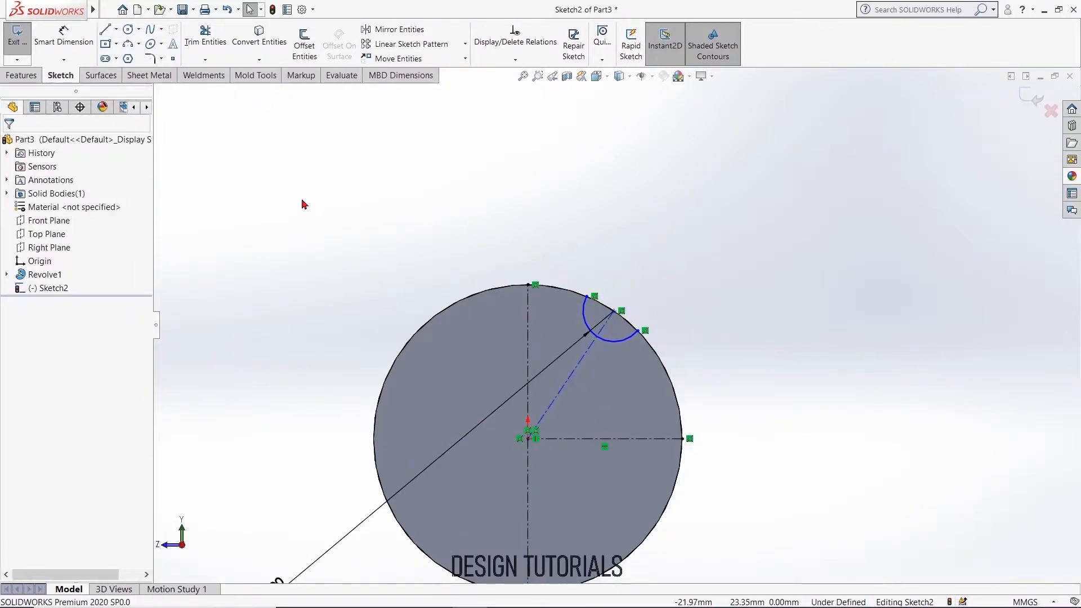
Step: Dimension the angle between the horizontal and angled centerlines as 360/6, giving 60 degrees
{"action": "left_click", "coordinate": [90, 61]}
{"action": "left_click", "coordinate": [617, 439]}
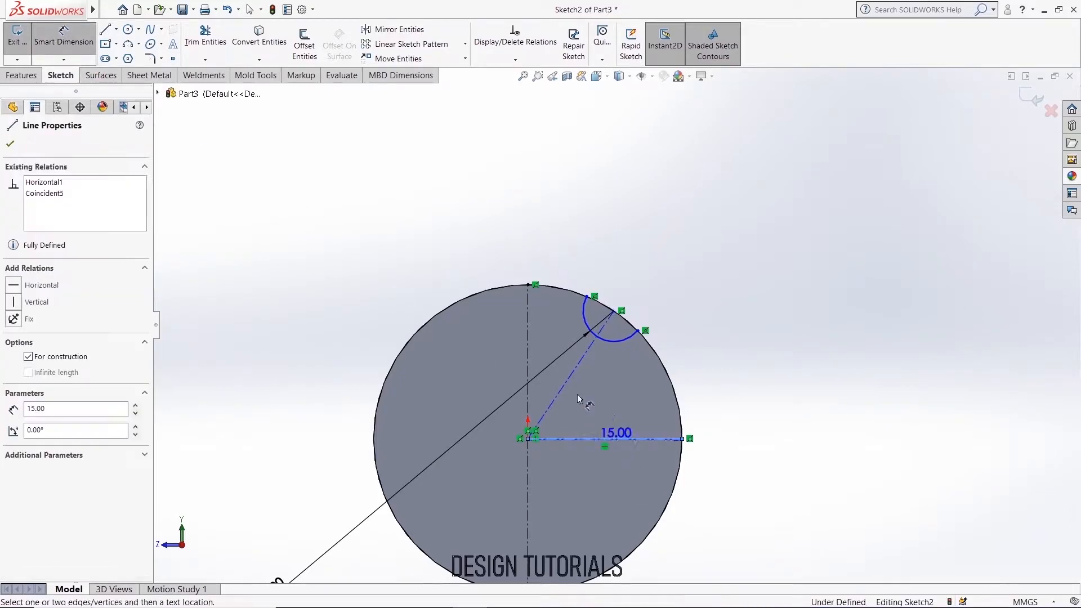
{"action": "left_click", "coordinate": [572, 378]}
{"action": "left_click", "coordinate": [618, 404]}
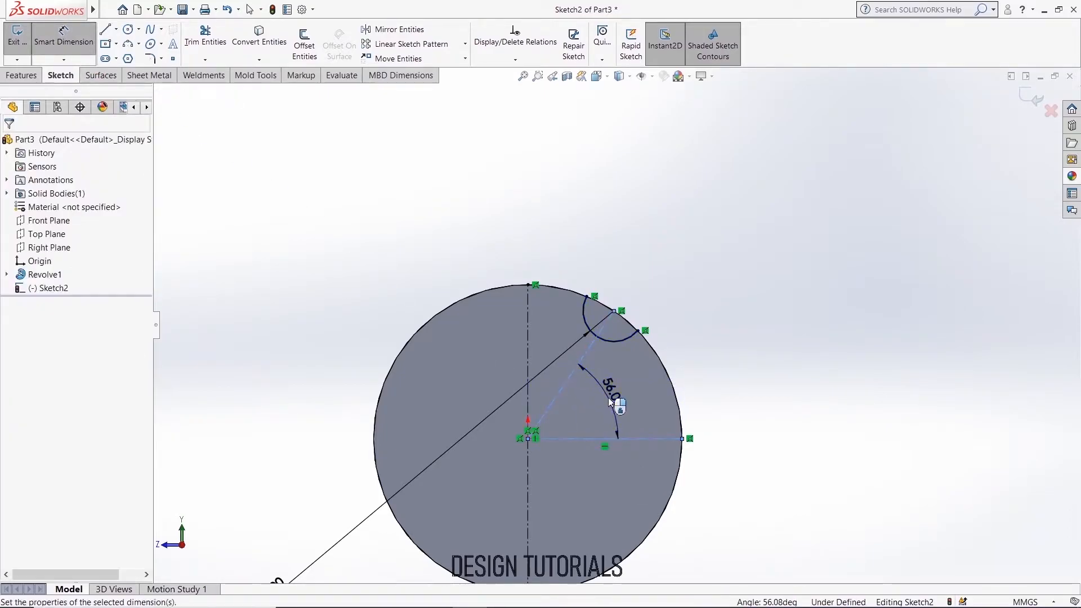
{"action": "type", "text": "360/6"}
{"action": "key", "text": "Return"}
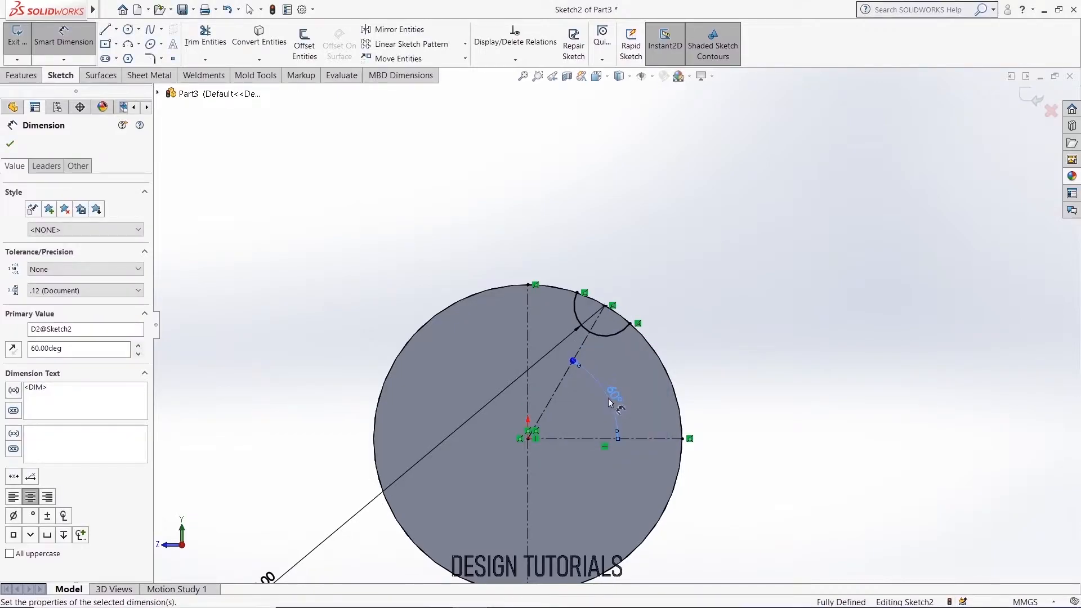
{"action": "left_click", "coordinate": [10, 143]}
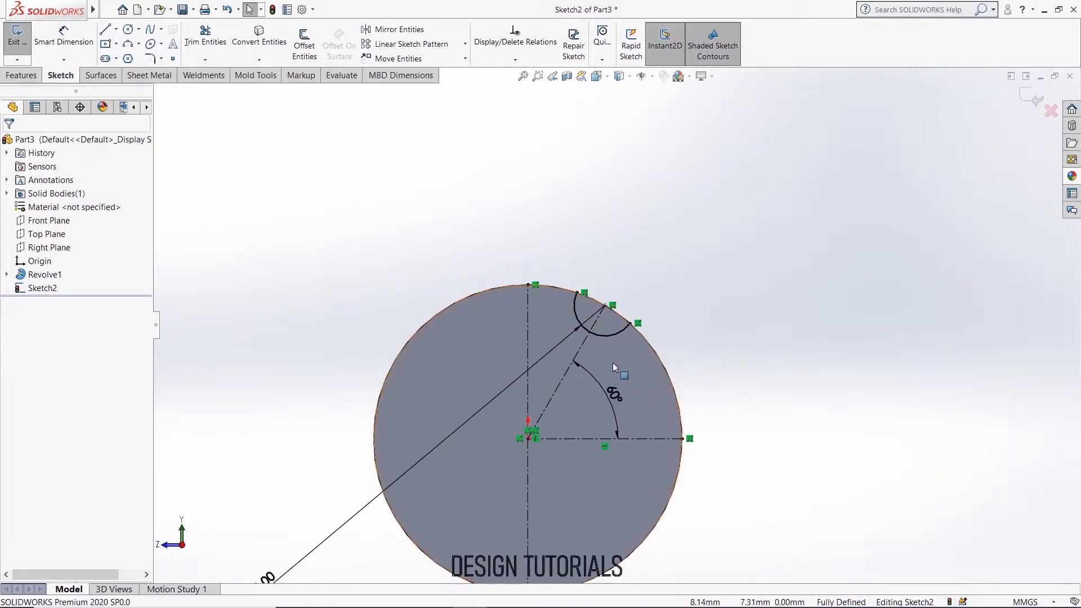
Step: Create a circular sketch pattern of the R3 arc about the origin with 6 equally spaced instances over 360 degrees
{"action": "left_click", "coordinate": [609, 338]}
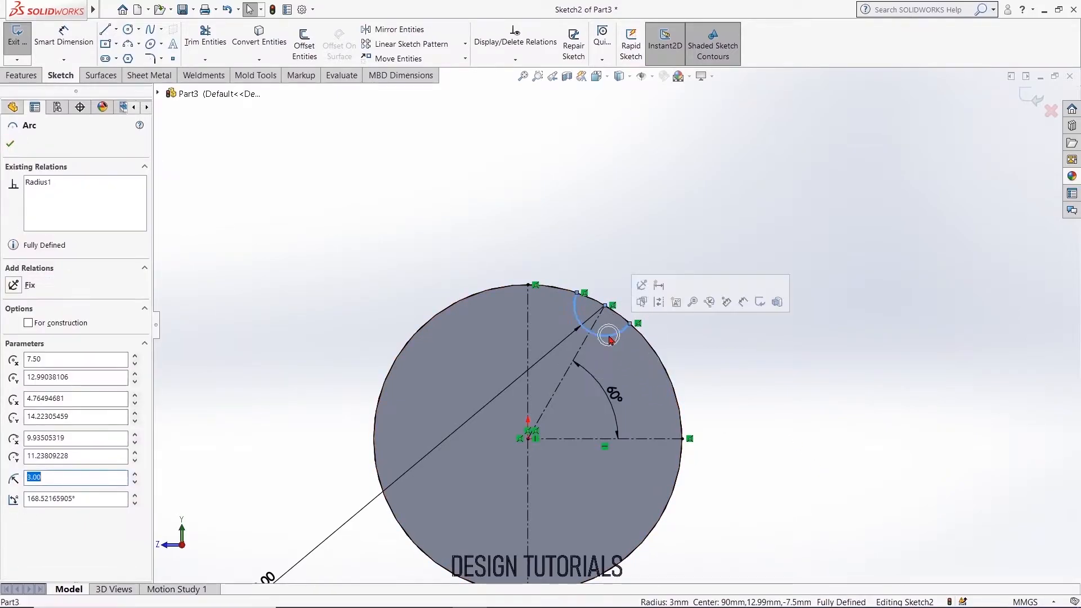
{"action": "left_click", "coordinate": [466, 44]}
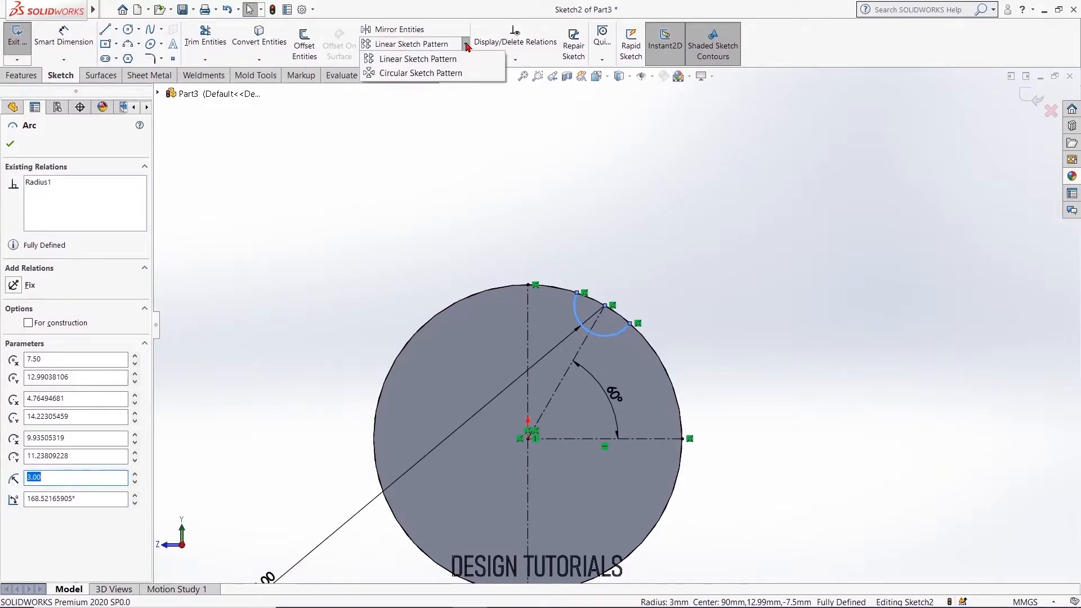
{"action": "left_click", "coordinate": [436, 74]}
{"action": "left_click", "coordinate": [135, 314]}
{"action": "left_click", "coordinate": [135, 314]}
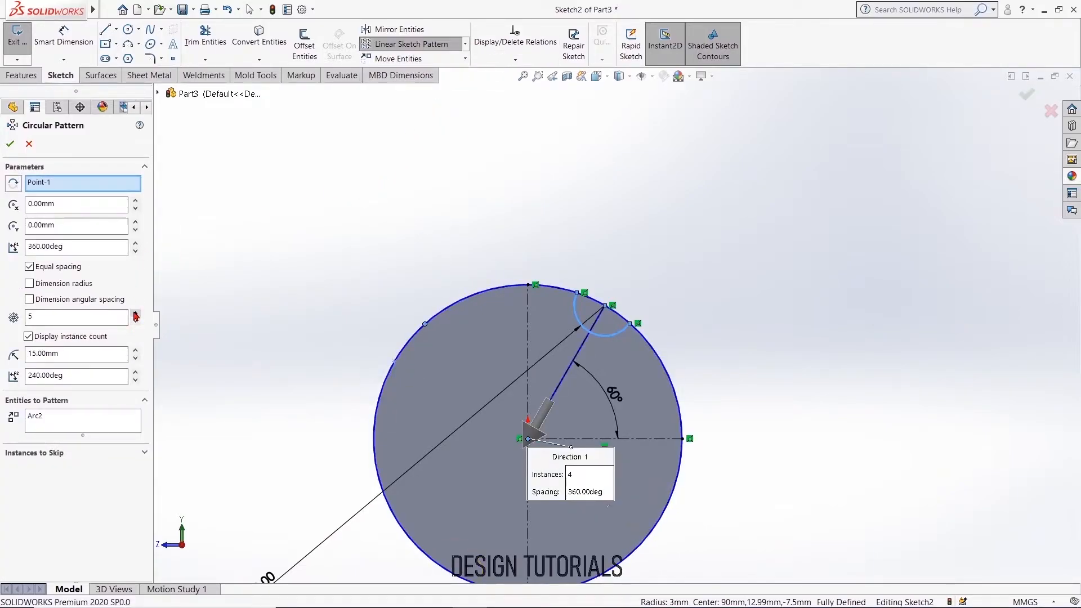
{"action": "left_click", "coordinate": [10, 146]}
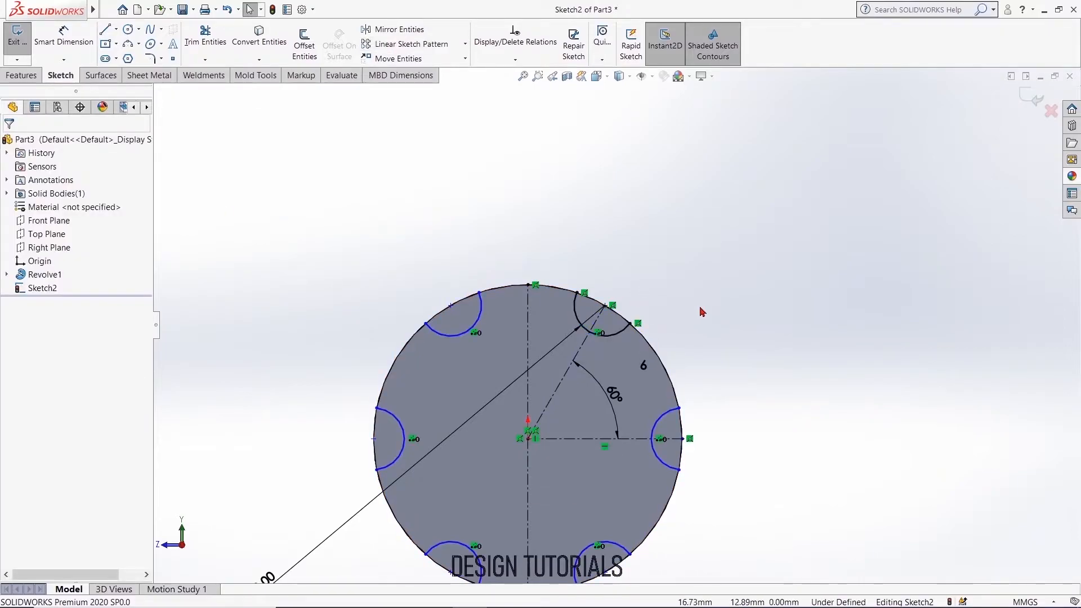
Step: Convert the end face's circular outer edge into a sketch entity in the groove sketch
{"action": "scroll", "coordinate": [710, 304], "scroll_direction": "up", "scroll_amount": 2}
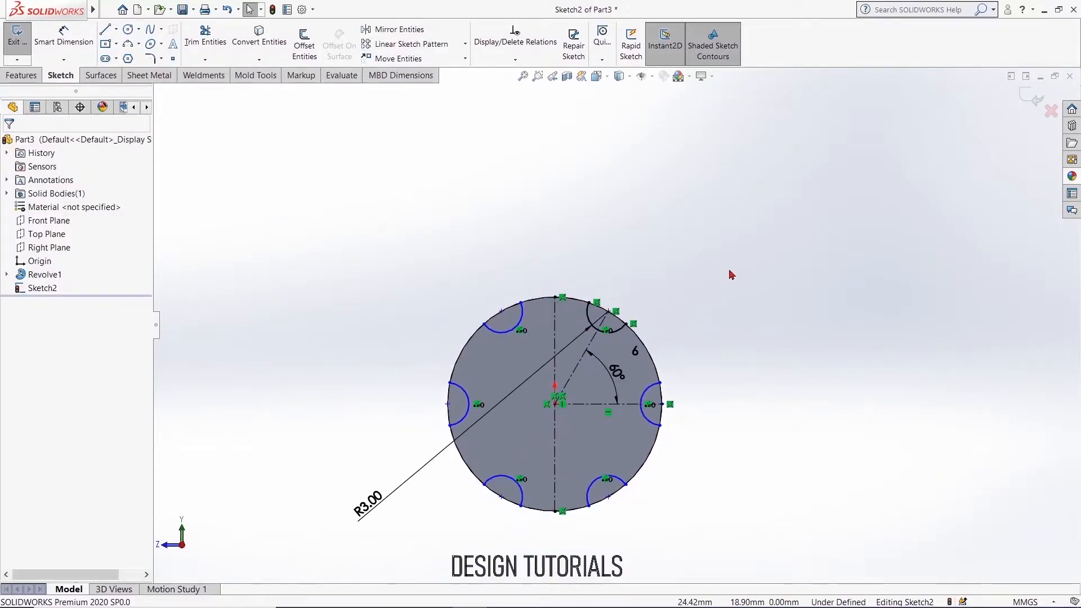
{"action": "left_click", "coordinate": [262, 49]}
{"action": "left_click", "coordinate": [461, 346]}
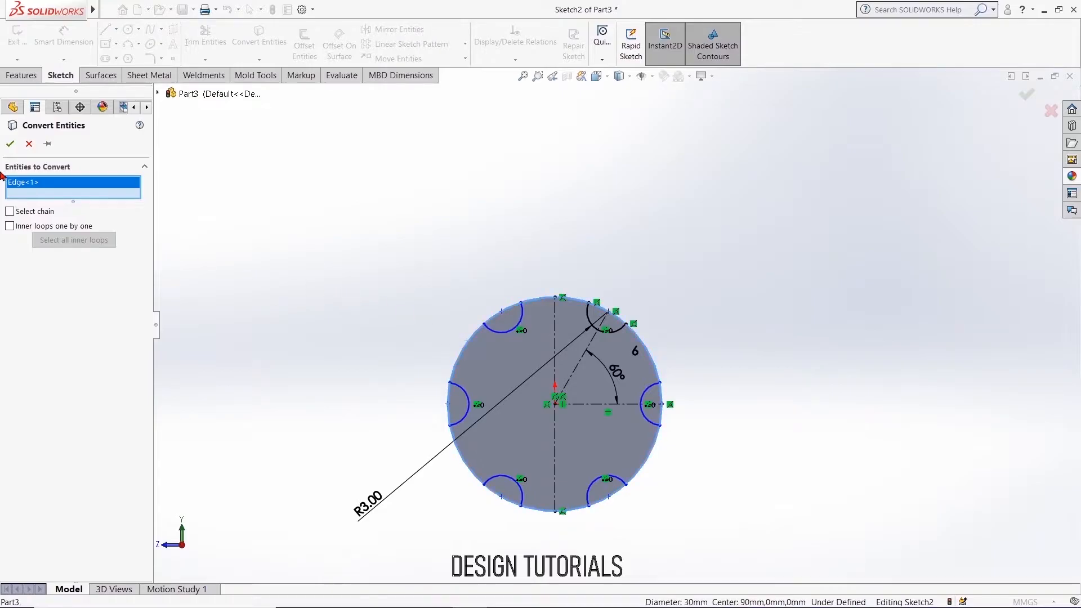
{"action": "left_click", "coordinate": [10, 145]}
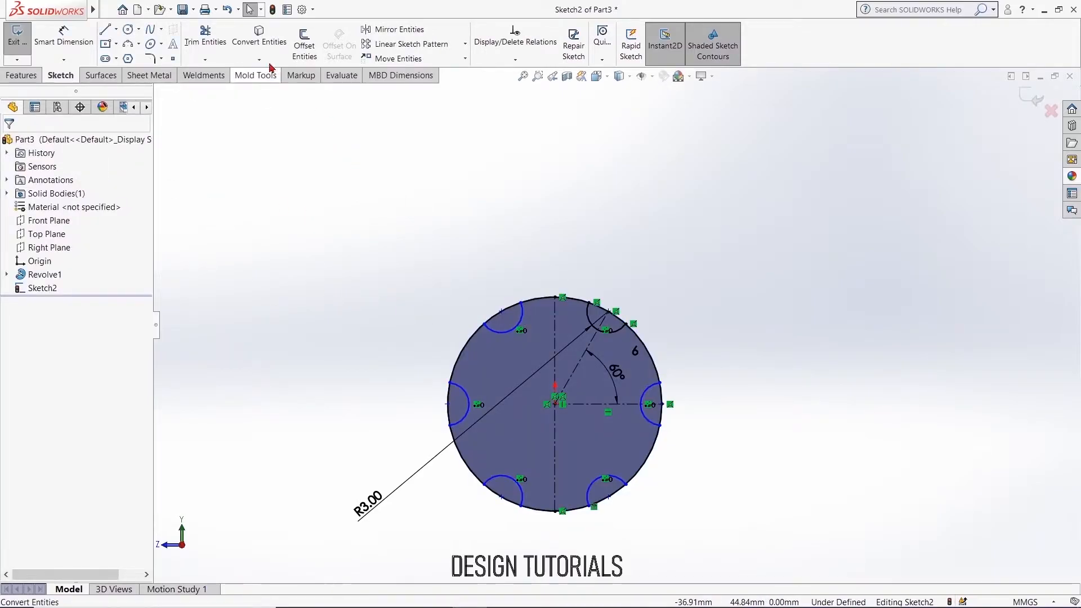
Step: Power-trim the converted circle's segments between the R3 arcs, leaving six closed groove profiles
{"action": "left_click", "coordinate": [206, 38]}
{"action": "left_click_drag", "start_coordinate": [412, 318], "coordinate": [468, 353]}
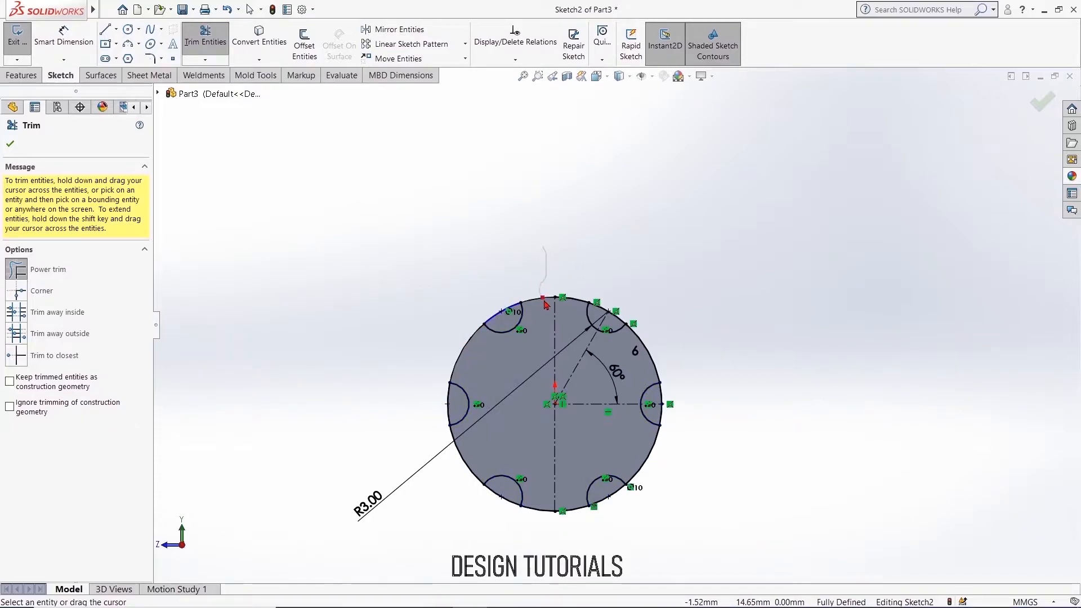
{"action": "left_click_drag", "start_coordinate": [545, 305], "coordinate": [581, 278]}
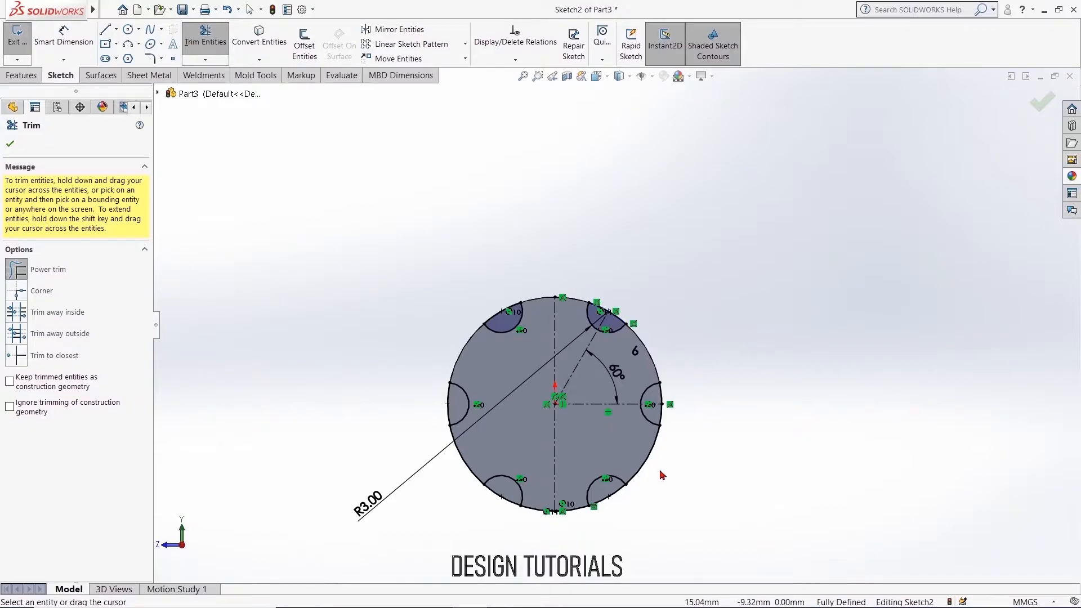
{"action": "left_click_drag", "start_coordinate": [663, 476], "coordinate": [664, 508]}
{"action": "left_click_drag", "start_coordinate": [589, 533], "coordinate": [591, 517]}
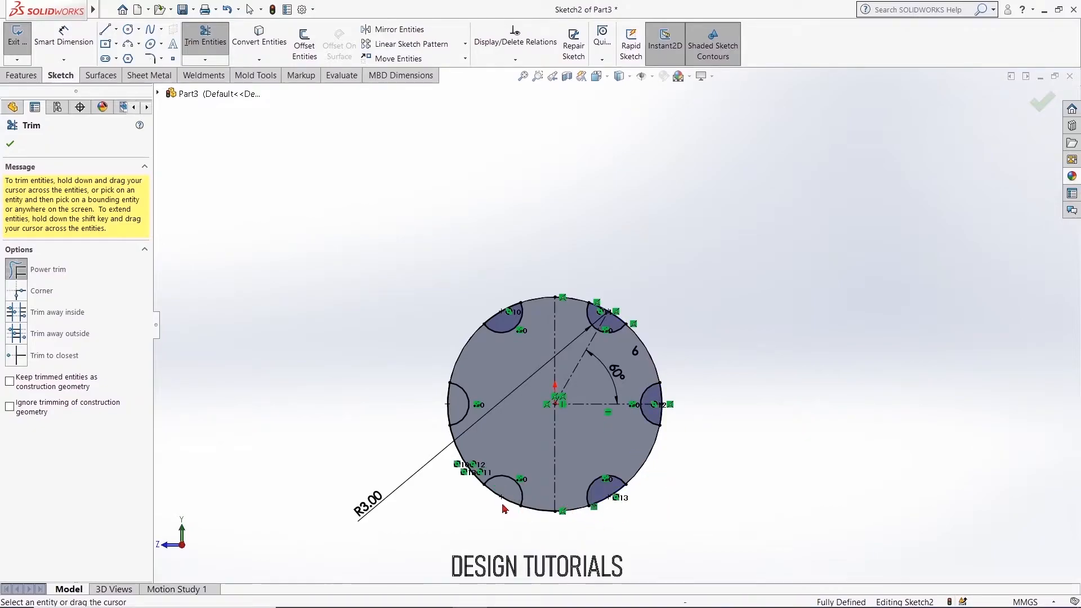
{"action": "left_click_drag", "start_coordinate": [467, 485], "coordinate": [483, 432]}
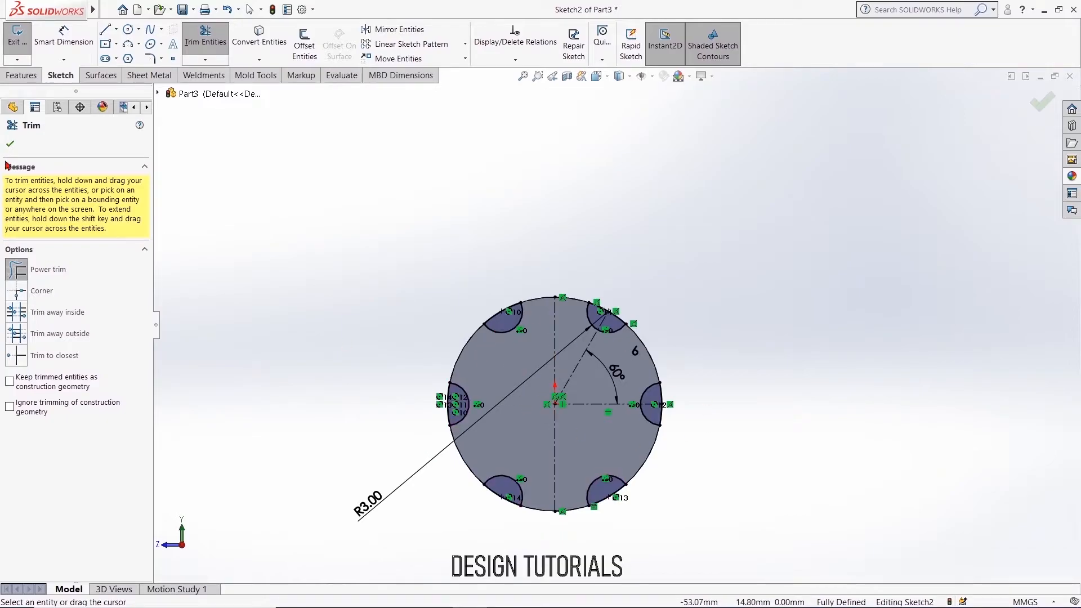
{"action": "key", "text": "Escape"}
Step: Cut-extrude the six groove profiles along the handle with a blind depth of 78 mm
{"action": "left_click", "coordinate": [19, 76]}
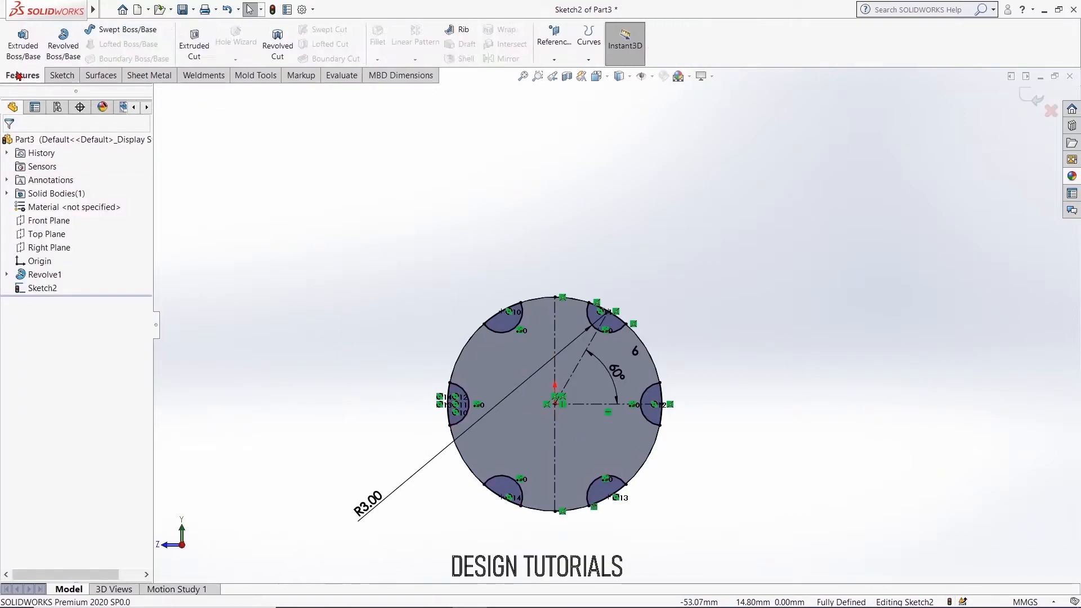
{"action": "left_click", "coordinate": [194, 43]}
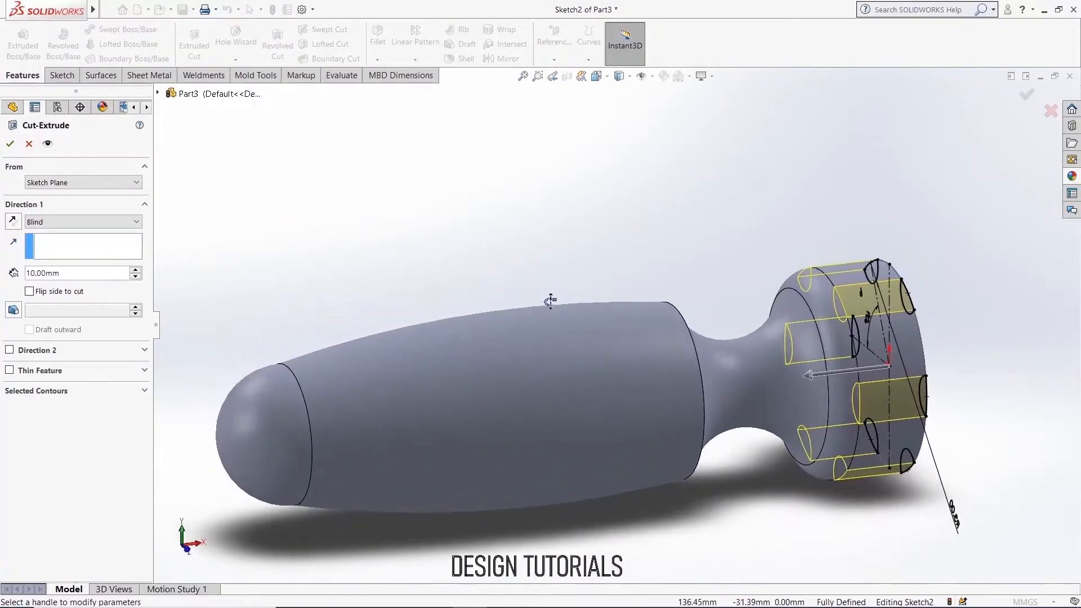
{"action": "left_click_drag", "start_coordinate": [806, 380], "coordinate": [356, 433]}
{"action": "scroll", "coordinate": [404, 282], "scroll_direction": "up", "scroll_amount": 3}
{"action": "middle_click_drag", "start_coordinate": [403, 282], "coordinate": [394, 315]}
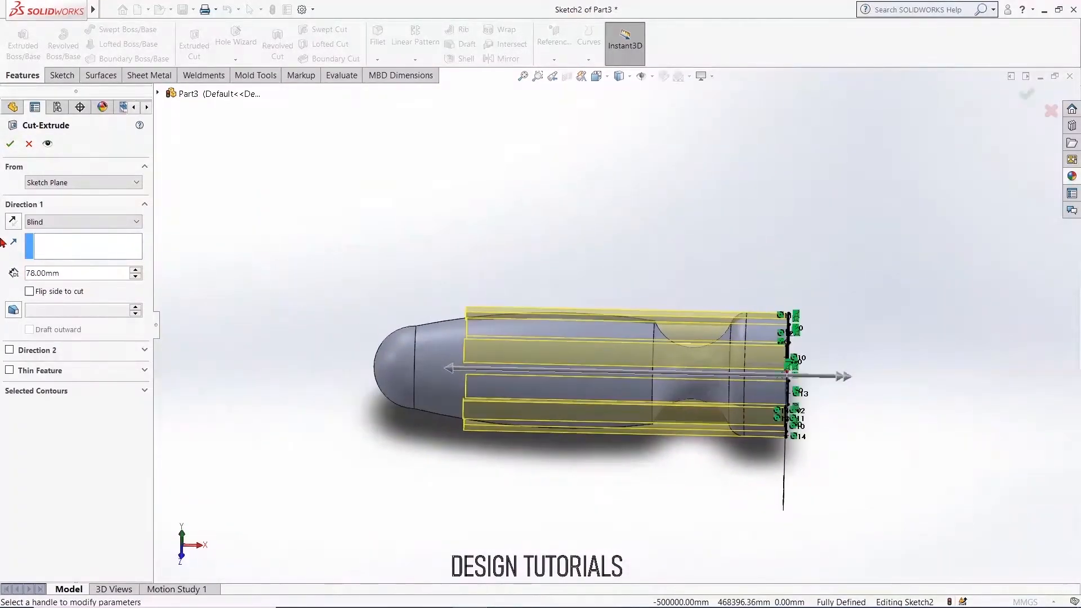
{"action": "left_click", "coordinate": [10, 144]}
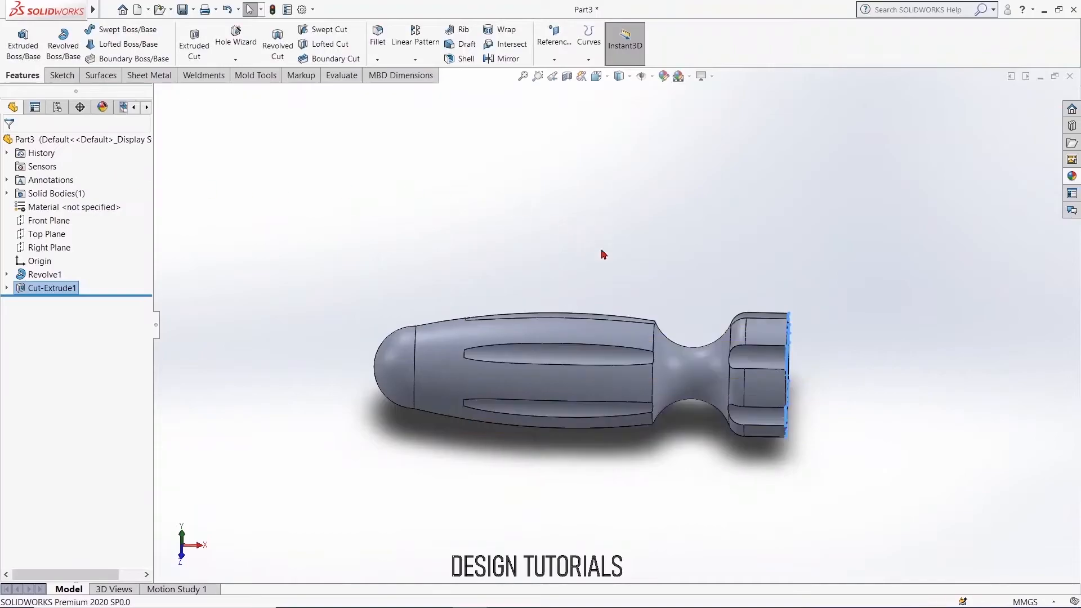
Step: Edit the groove cut and extend its blind depth to 88 mm
{"action": "middle_click_drag", "start_coordinate": [603, 237], "coordinate": [617, 194]}
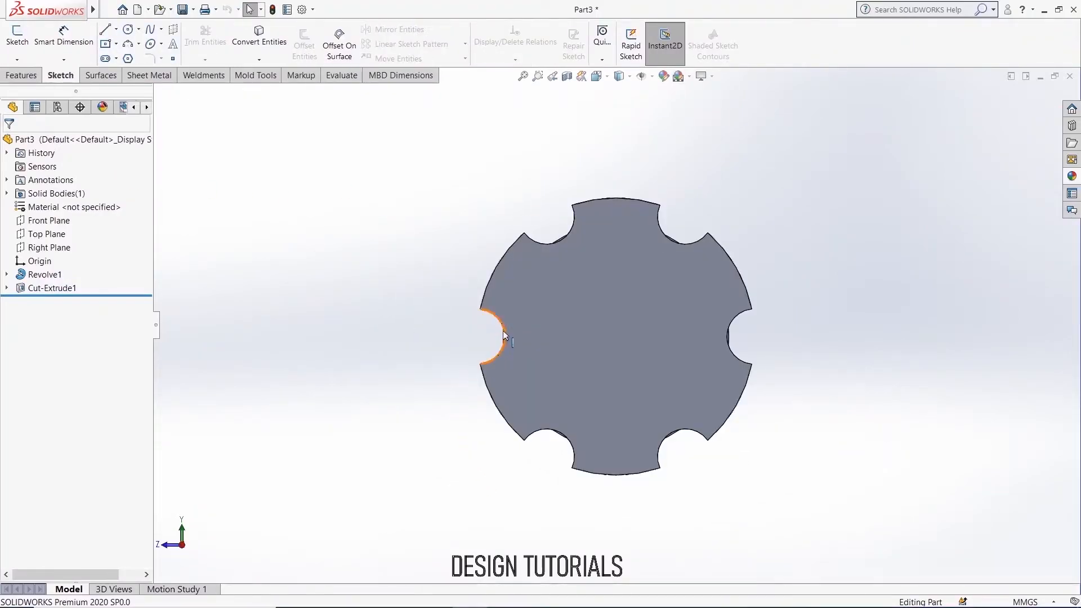
{"action": "left_click", "coordinate": [45, 287]}
{"action": "left_click", "coordinate": [56, 256]}
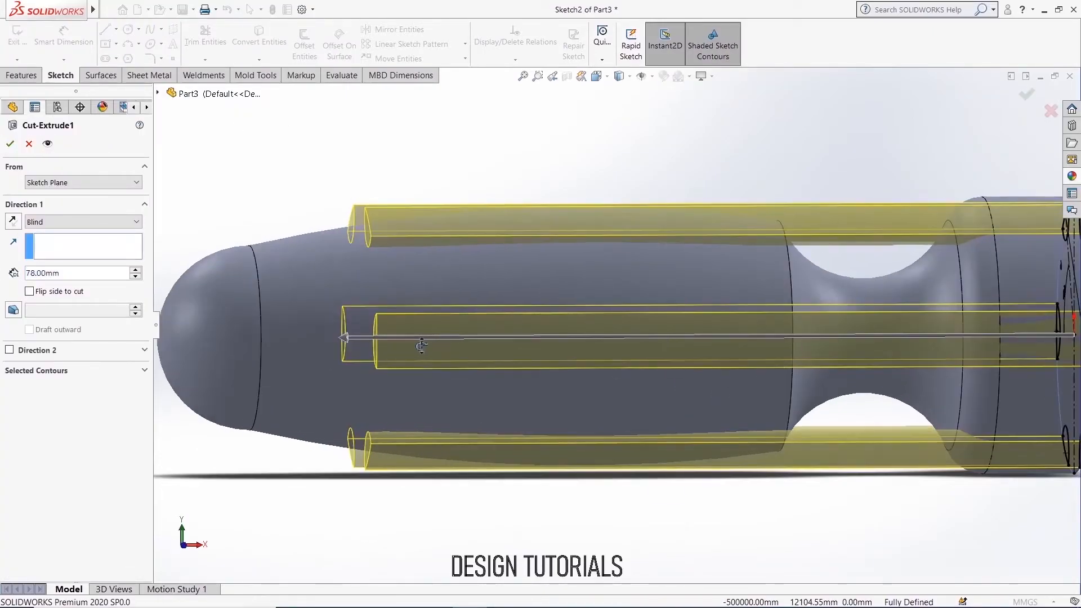
{"action": "left_click_drag", "start_coordinate": [345, 336], "coordinate": [252, 341]}
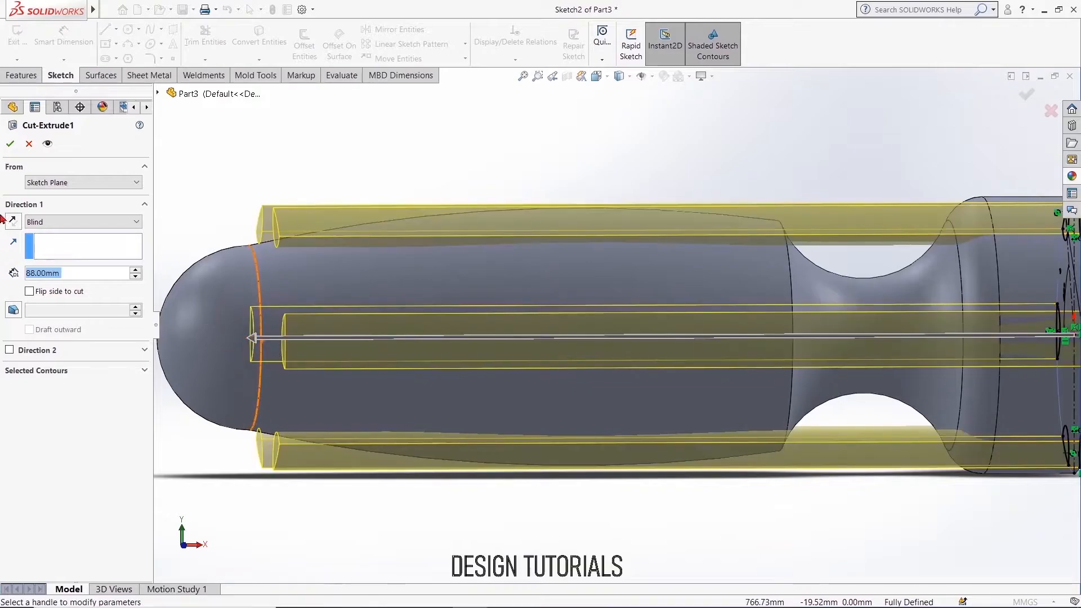
{"action": "left_click", "coordinate": [9, 144]}
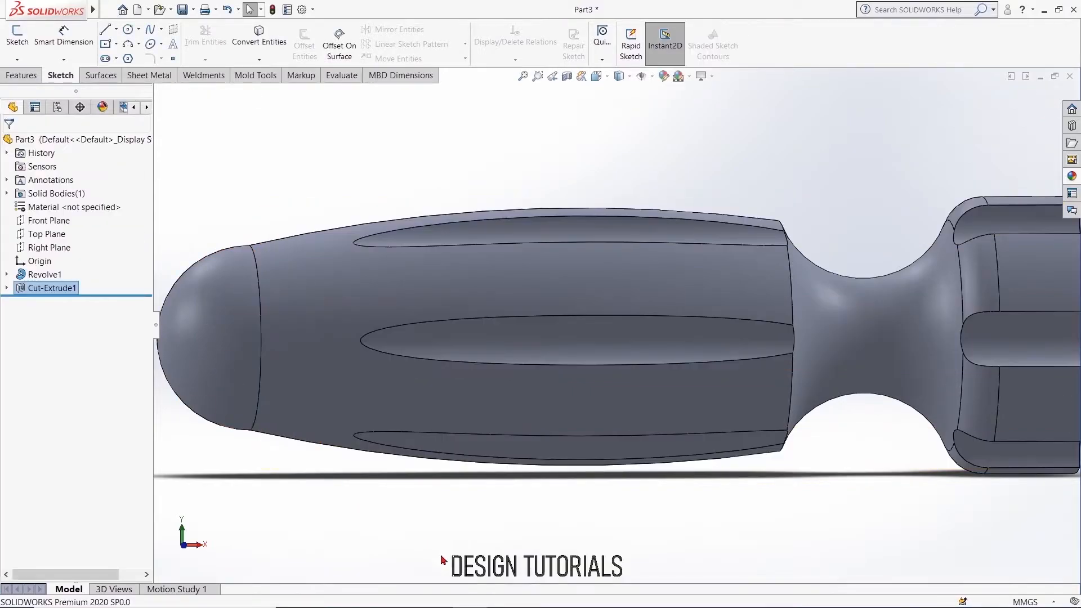
Step: Start a new sketch on the grooved flat end face, viewed straight on
{"action": "middle_click_drag", "start_coordinate": [521, 557], "coordinate": [613, 437]}
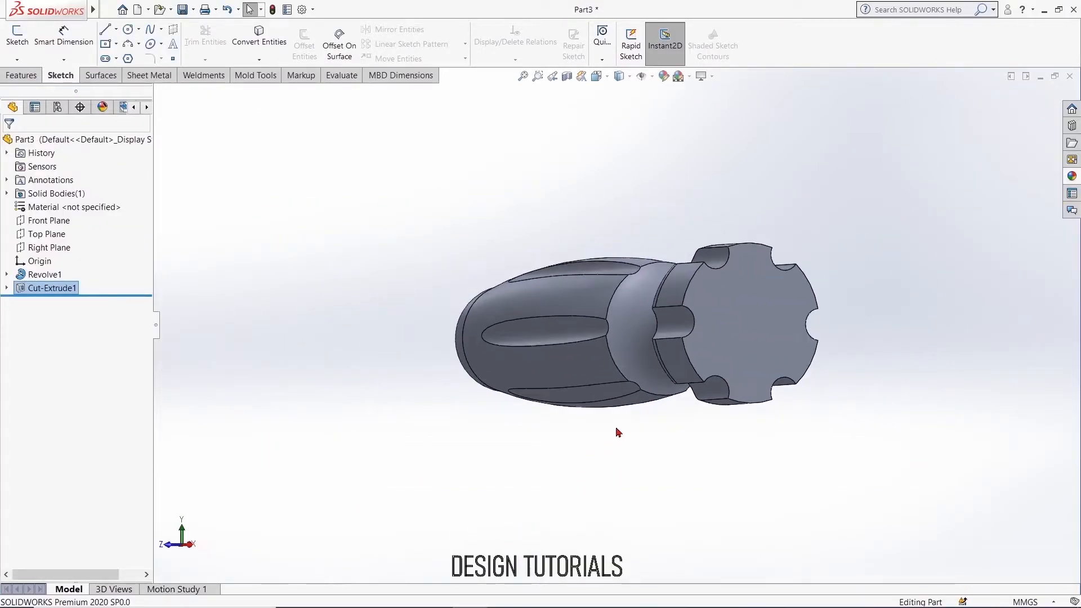
{"action": "left_click", "coordinate": [766, 322]}
{"action": "left_click", "coordinate": [864, 292]}
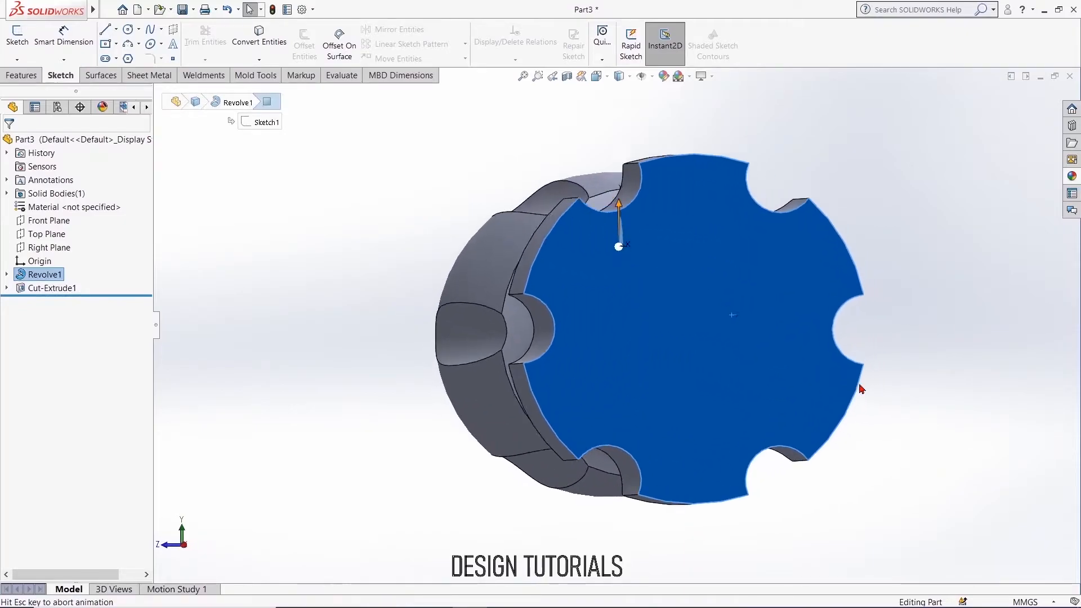
{"action": "left_click", "coordinate": [905, 327]}
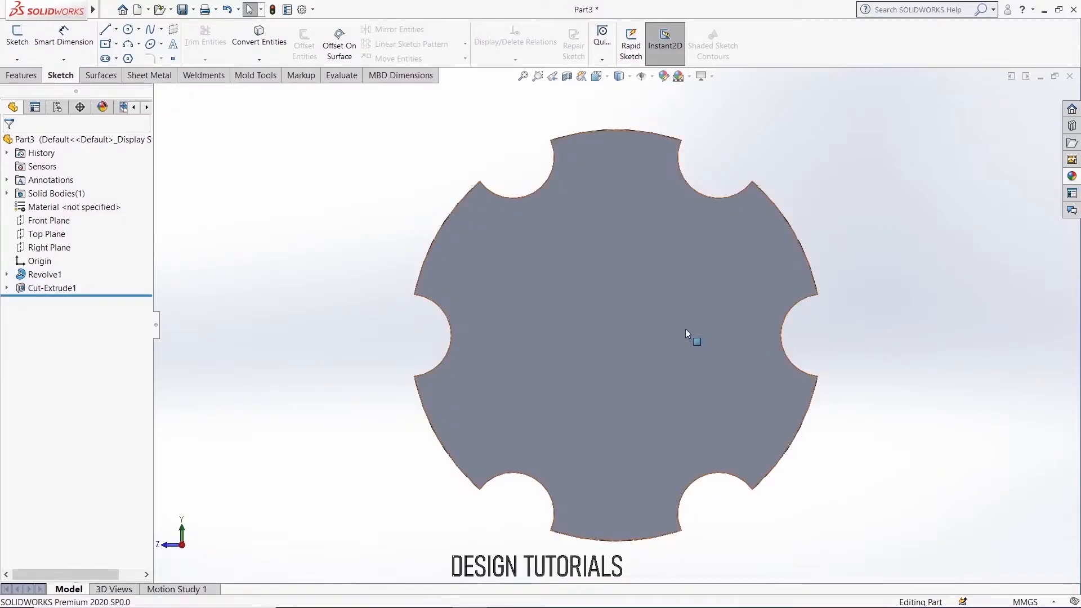
{"action": "left_click", "coordinate": [708, 332]}
{"action": "left_click", "coordinate": [383, 226]}
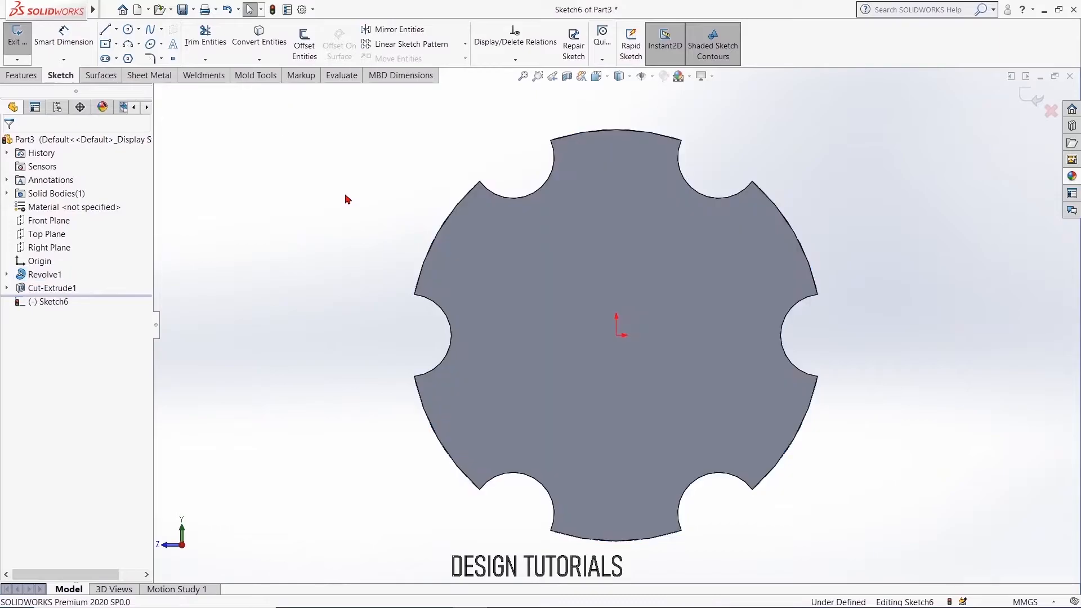
Step: Draw a circle centred on the origin with a radius of 3 mm
{"action": "left_click", "coordinate": [129, 30]}
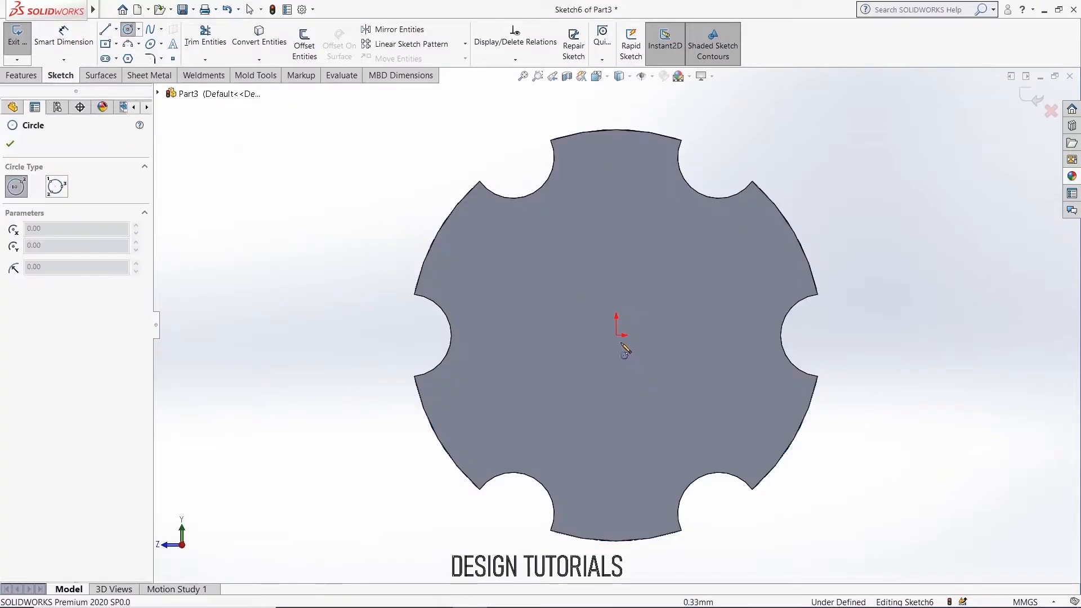
{"action": "left_click", "coordinate": [616, 336]}
{"action": "left_click", "coordinate": [670, 337]}
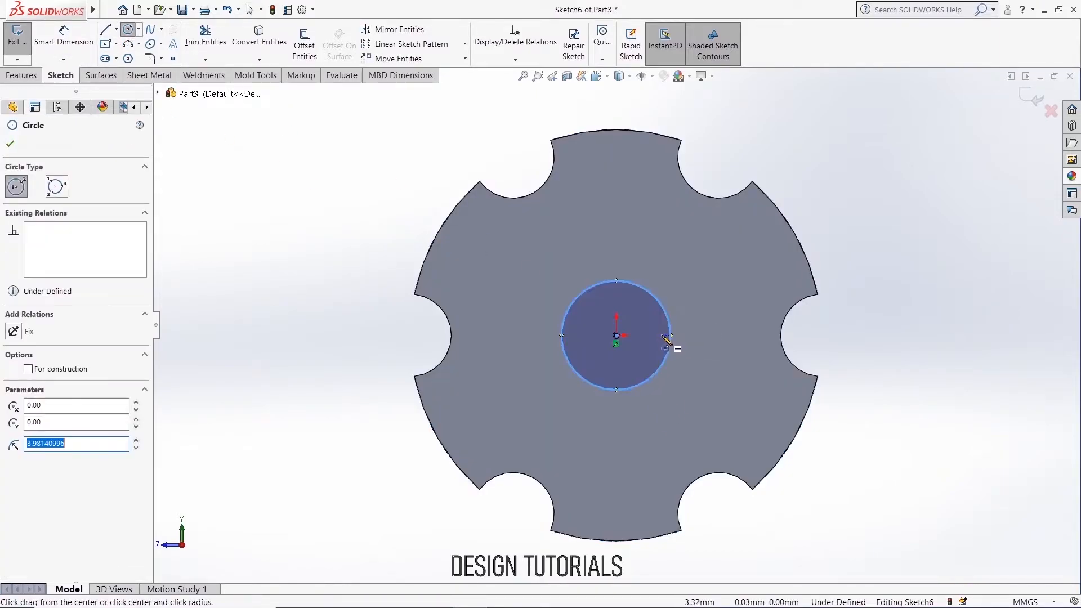
{"action": "type", "text": "3"}
{"action": "key", "text": "Return"}
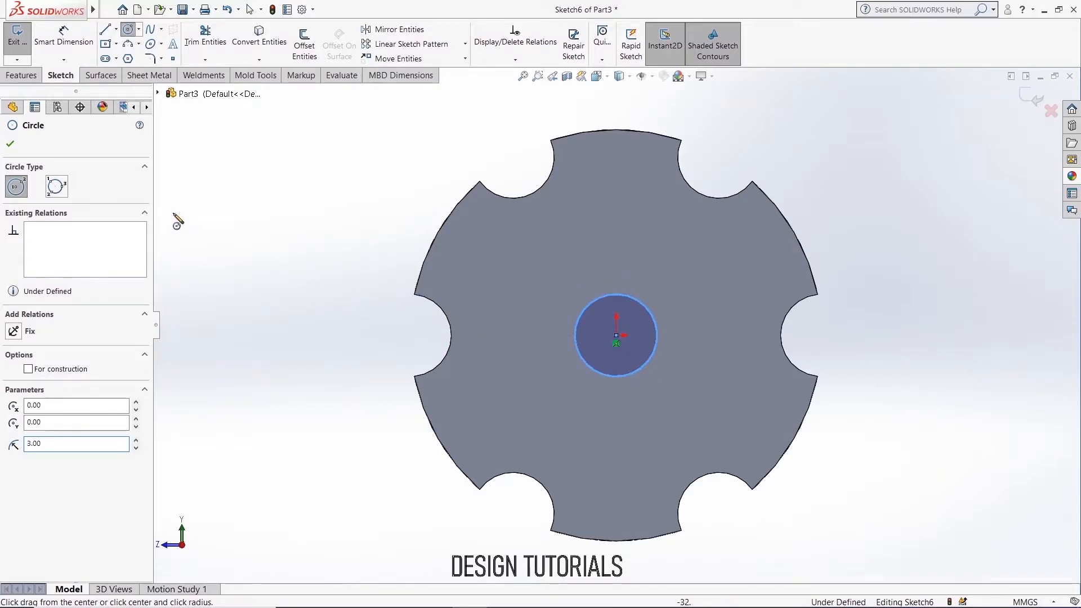
{"action": "left_click", "coordinate": [10, 143]}
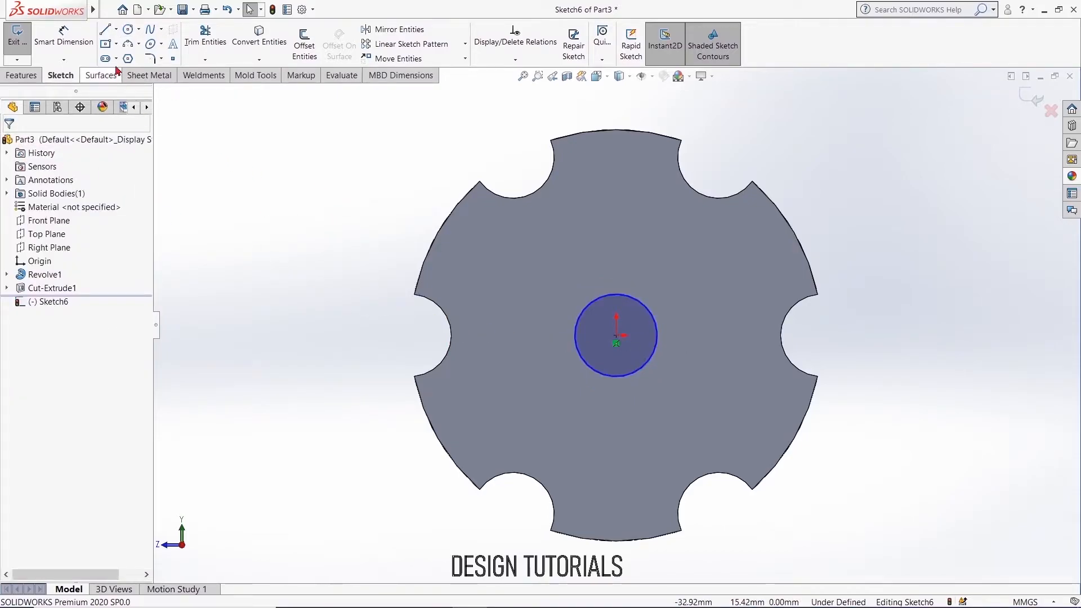
Step: Dimension the central circle's diameter as 6 mm
{"action": "left_click", "coordinate": [63, 34]}
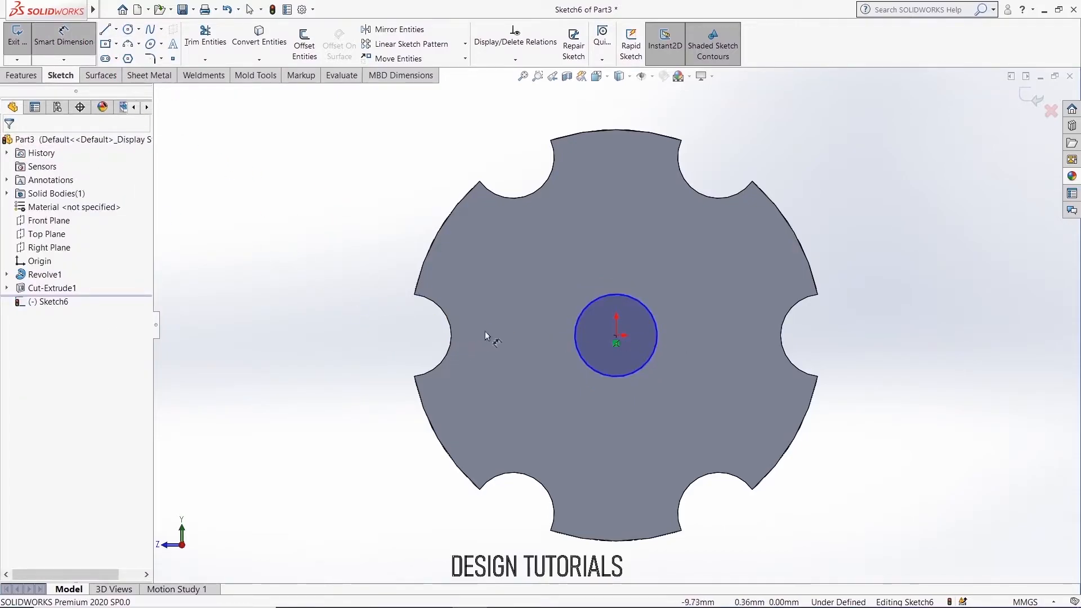
{"action": "left_click", "coordinate": [578, 315]}
{"action": "left_click", "coordinate": [209, 170]}
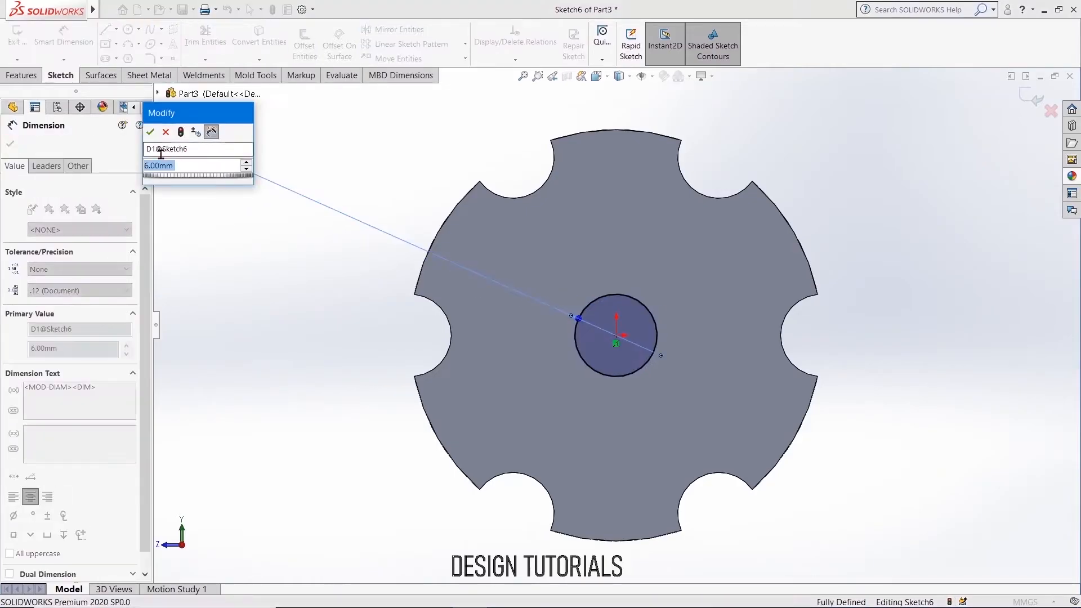
{"action": "left_click", "coordinate": [150, 133]}
Step: Draw a horizontal line about 5.5 mm long from the origin toward the right-hand groove
{"action": "left_click", "coordinate": [104, 29]}
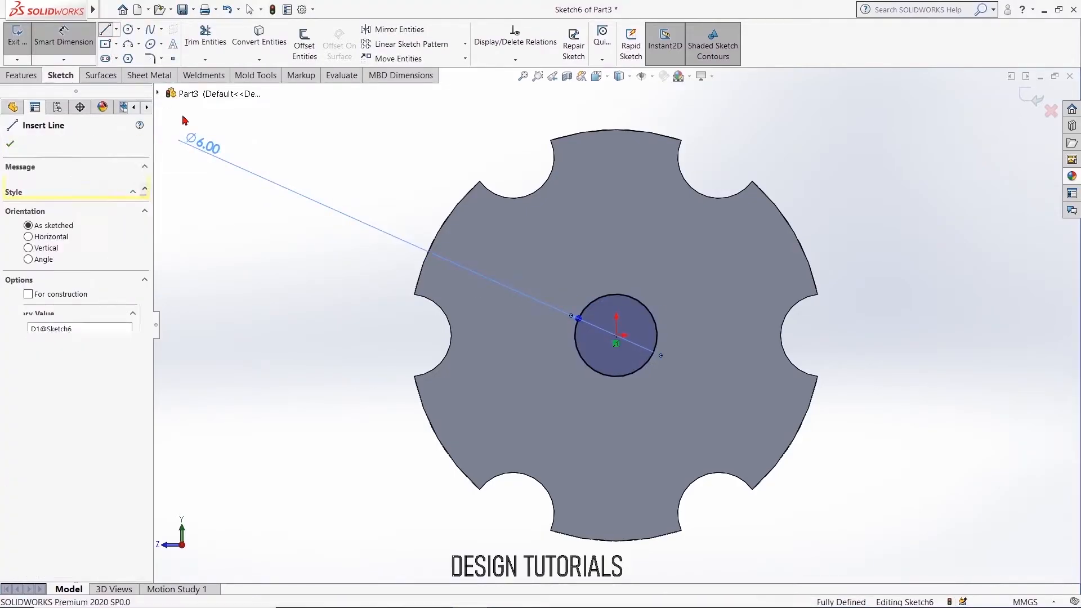
{"action": "left_click", "coordinate": [616, 336]}
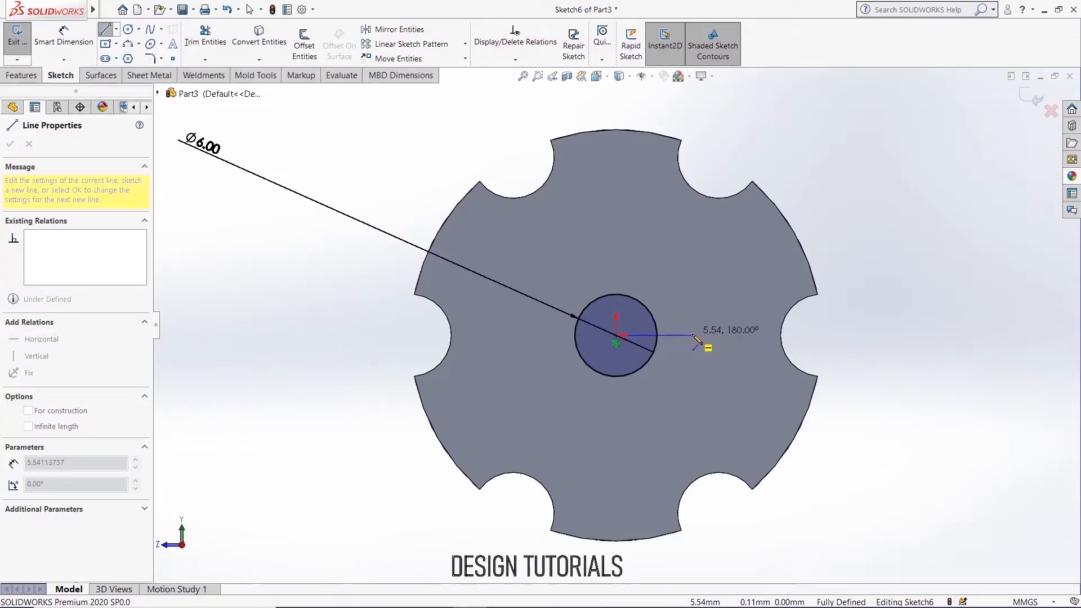
{"action": "left_click", "coordinate": [694, 336]}
{"action": "right_click", "coordinate": [696, 338]}
{"action": "left_click", "coordinate": [711, 344]}
Step: Dimension the horizontal line's length as 6.5 mm
{"action": "left_click", "coordinate": [64, 35]}
{"action": "left_click", "coordinate": [680, 337]}
{"action": "left_click", "coordinate": [666, 414]}
{"action": "type", "text": "6.5"}
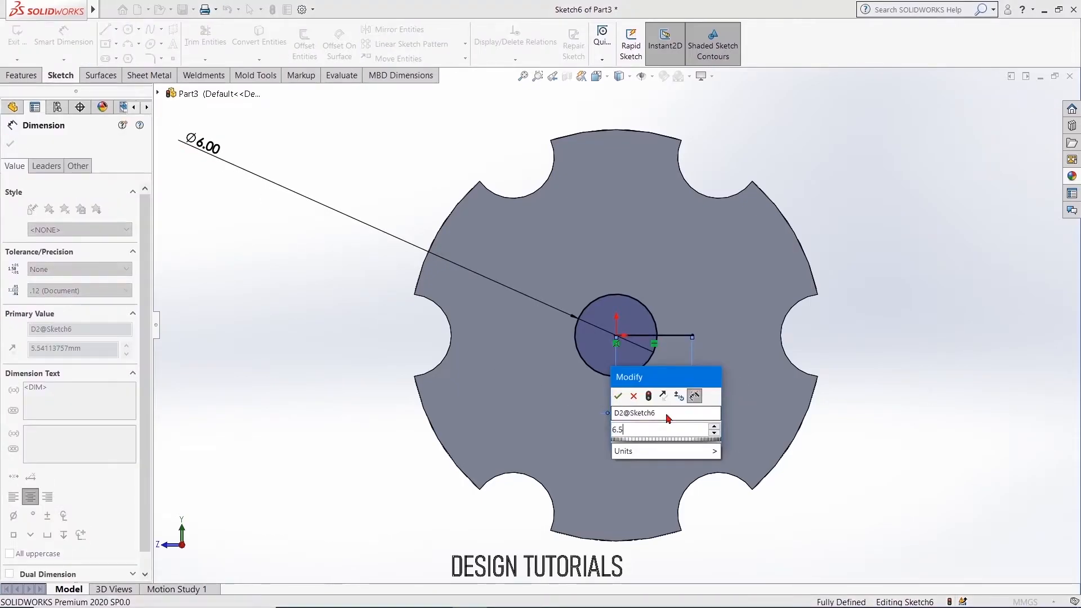
{"action": "key", "text": "Return"}
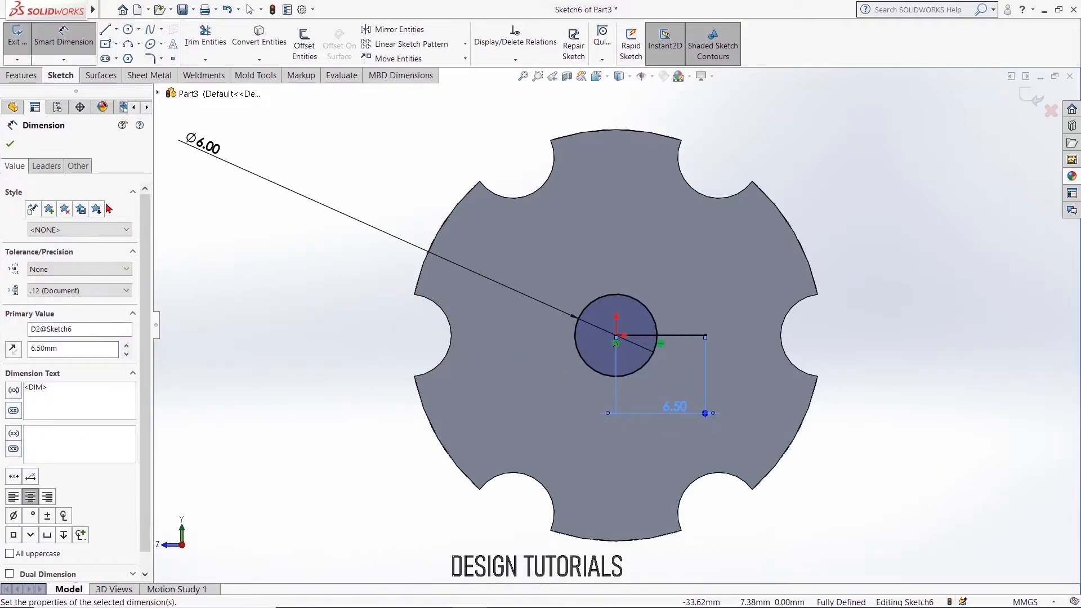
{"action": "left_click", "coordinate": [18, 150]}
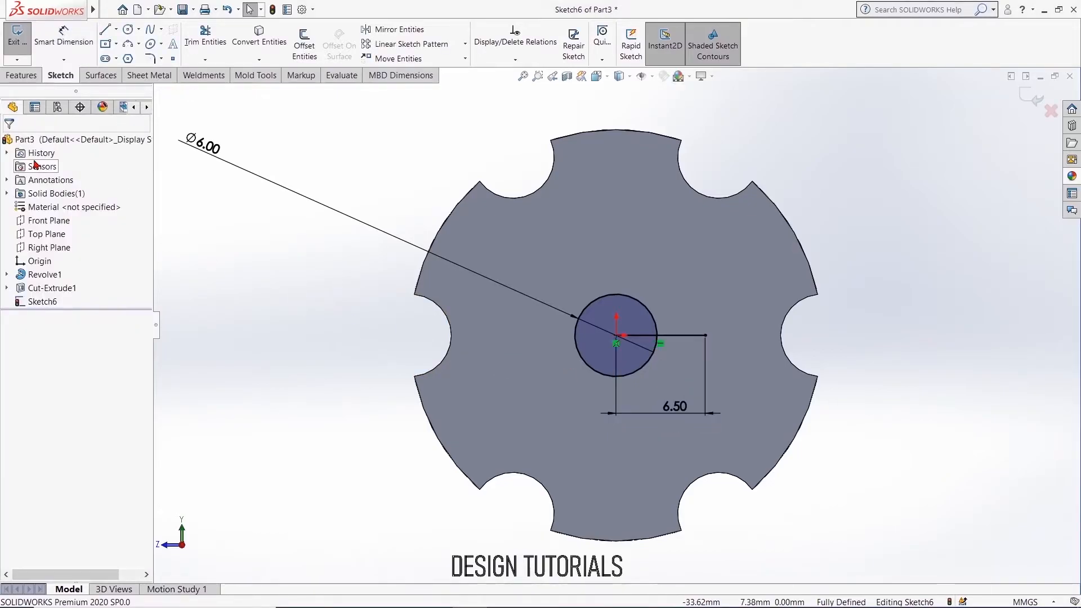
Step: Draw a six-sided inscribed-circle polygon with sides about 2.8 mm long, centred on the horizontal line's outer endpoint
{"action": "left_click", "coordinate": [117, 59]}
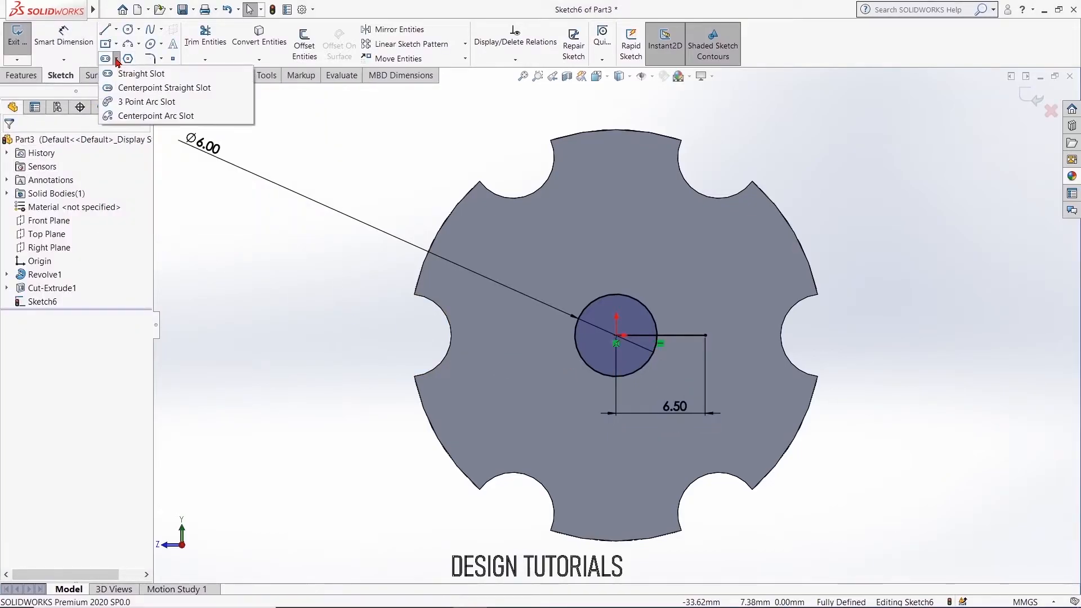
{"action": "left_click", "coordinate": [129, 59]}
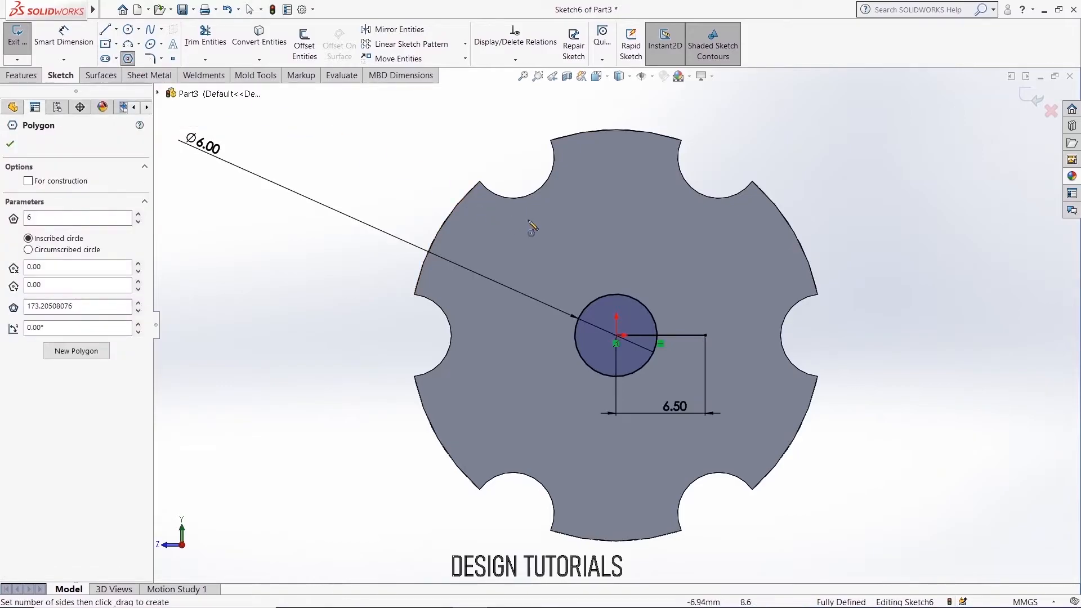
{"action": "left_click", "coordinate": [705, 336]}
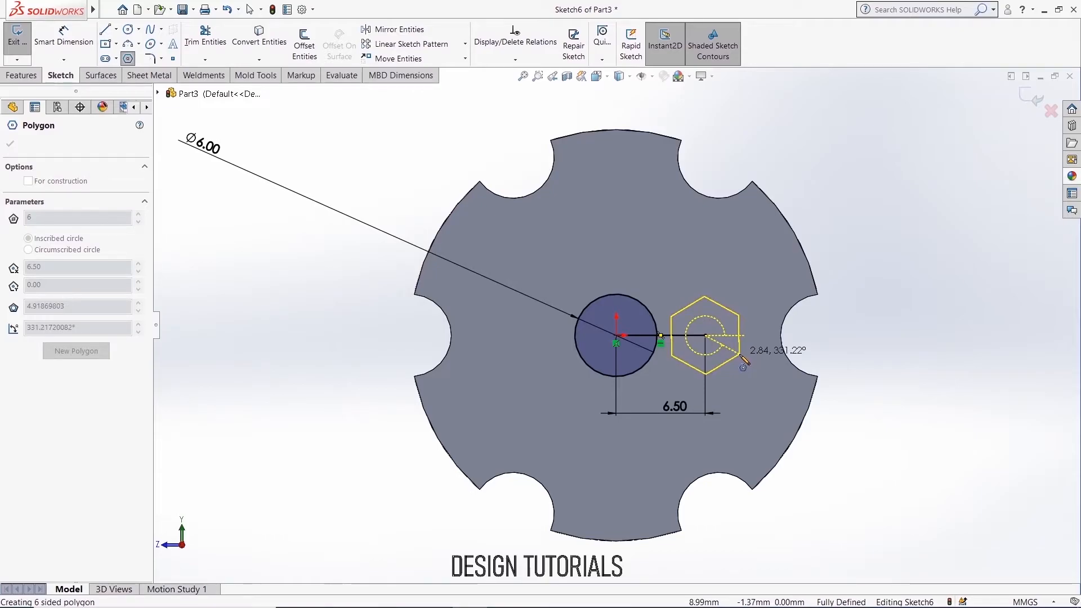
{"action": "left_click", "coordinate": [742, 360]}
{"action": "right_click", "coordinate": [741, 350]}
{"action": "left_click", "coordinate": [772, 359]}
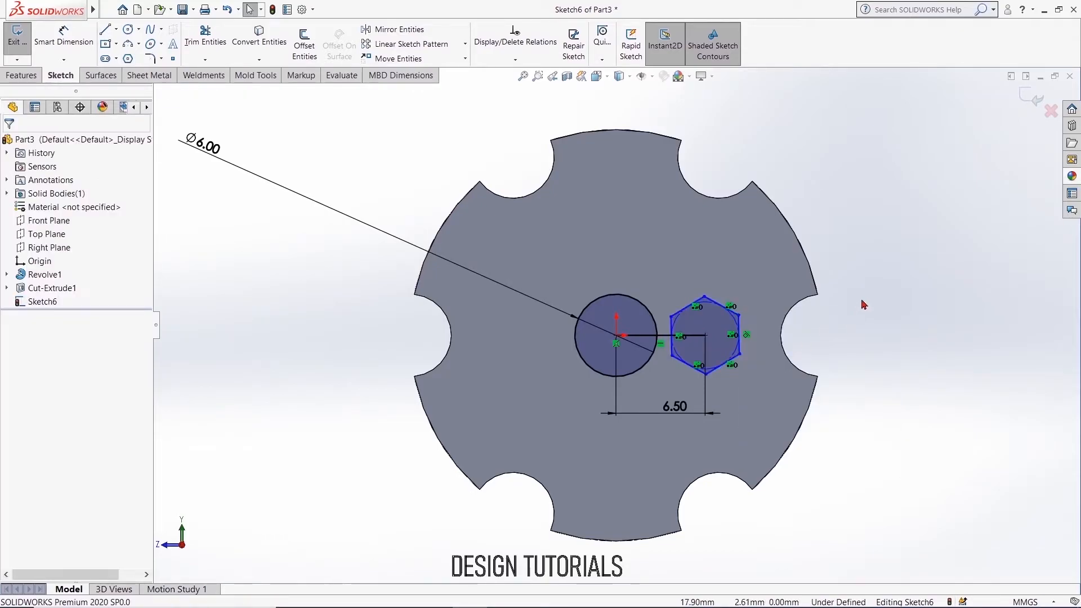
Step: Make the hexagon's two opposite side edges, farthest from and nearest to the central circle, vertical
{"action": "left_click", "coordinate": [740, 333]}
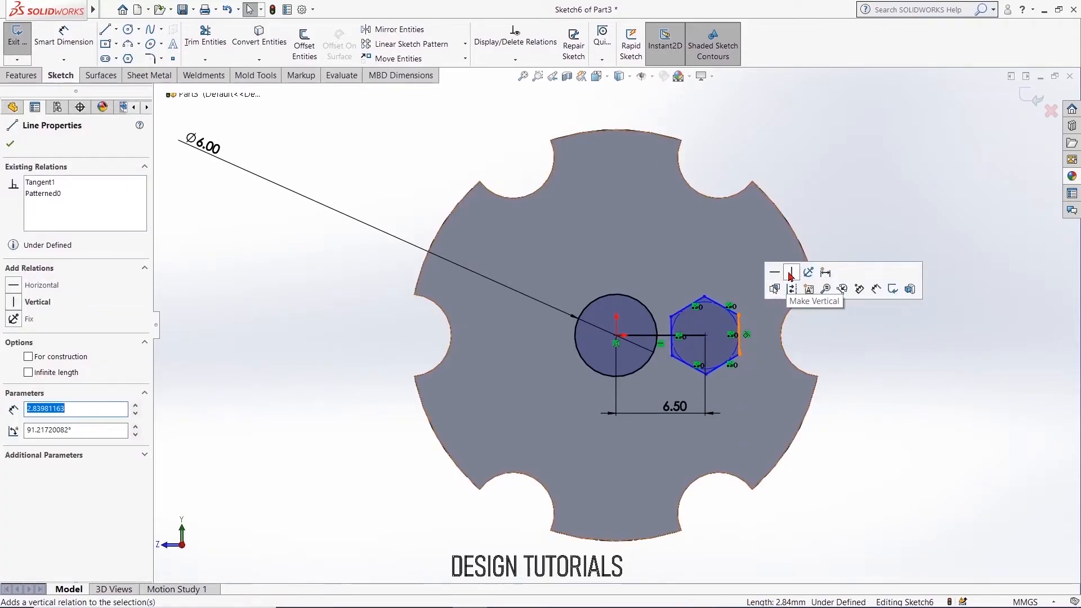
{"action": "left_click", "coordinate": [792, 274]}
{"action": "key", "text": "Escape"}
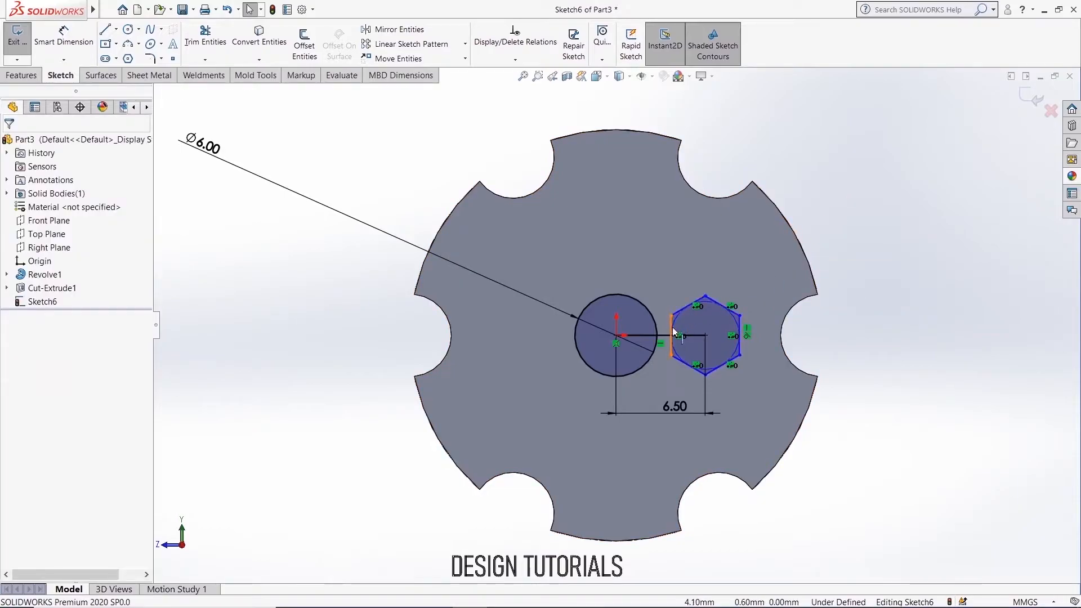
{"action": "left_click", "coordinate": [672, 336]}
{"action": "left_click", "coordinate": [730, 277]}
{"action": "key", "text": "Escape"}
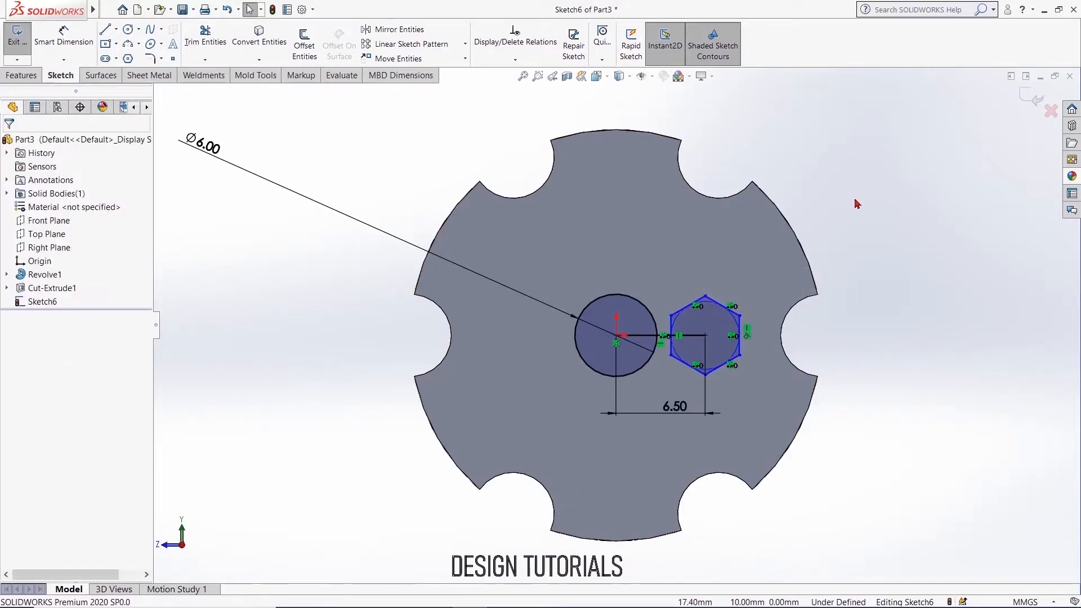
Step: Dimension the hexagon's width between its two vertical sides as 6 mm
{"action": "left_click", "coordinate": [63, 35]}
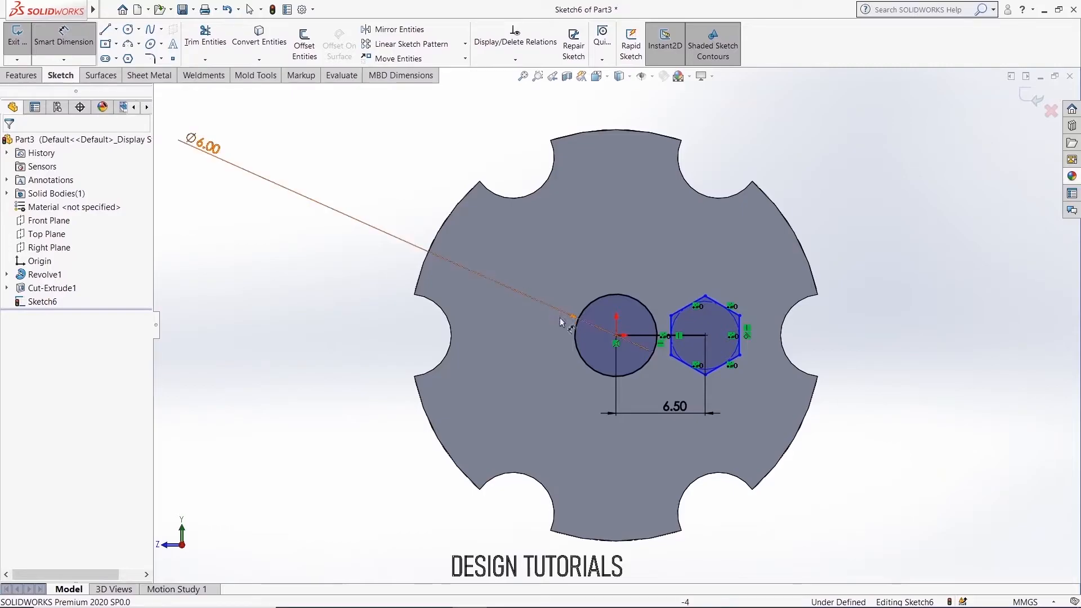
{"action": "left_click", "coordinate": [671, 332]}
{"action": "left_click", "coordinate": [739, 335]}
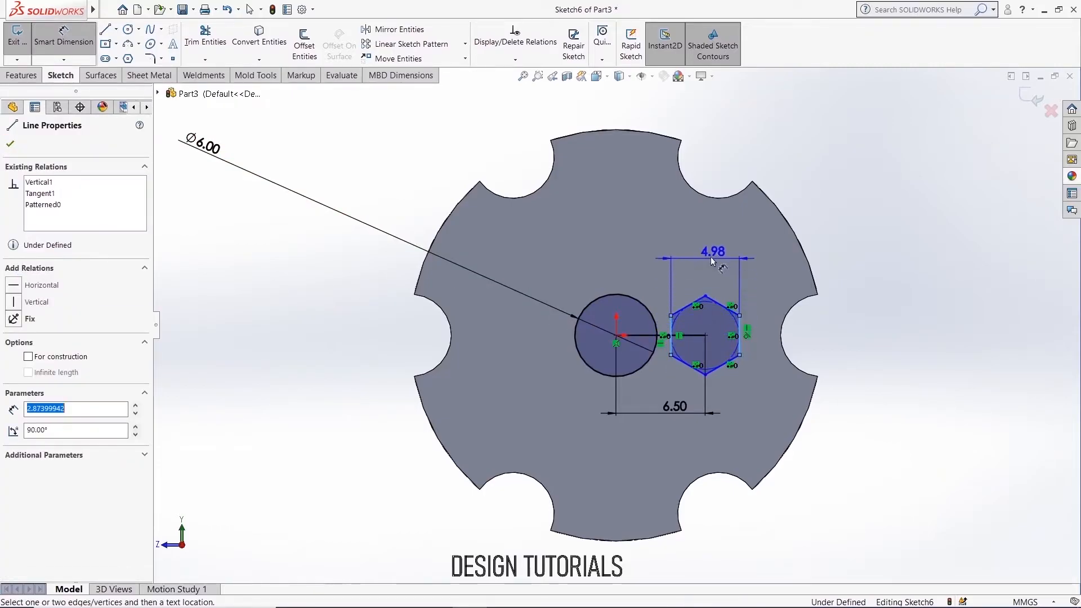
{"action": "left_click", "coordinate": [707, 254]}
{"action": "type", "text": "6"}
{"action": "key", "text": "Return"}
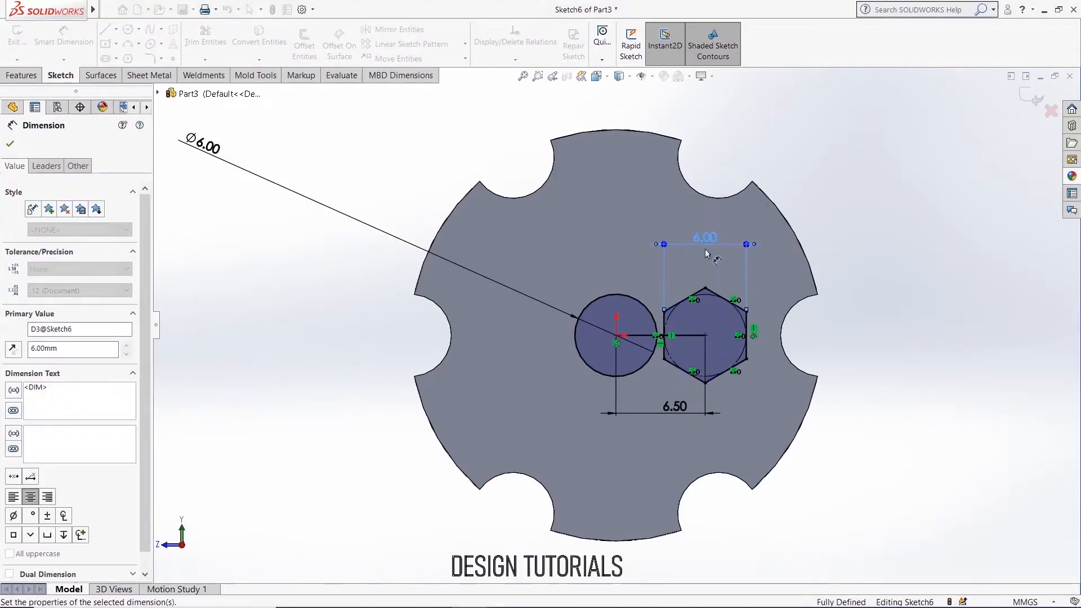
{"action": "left_click", "coordinate": [11, 145]}
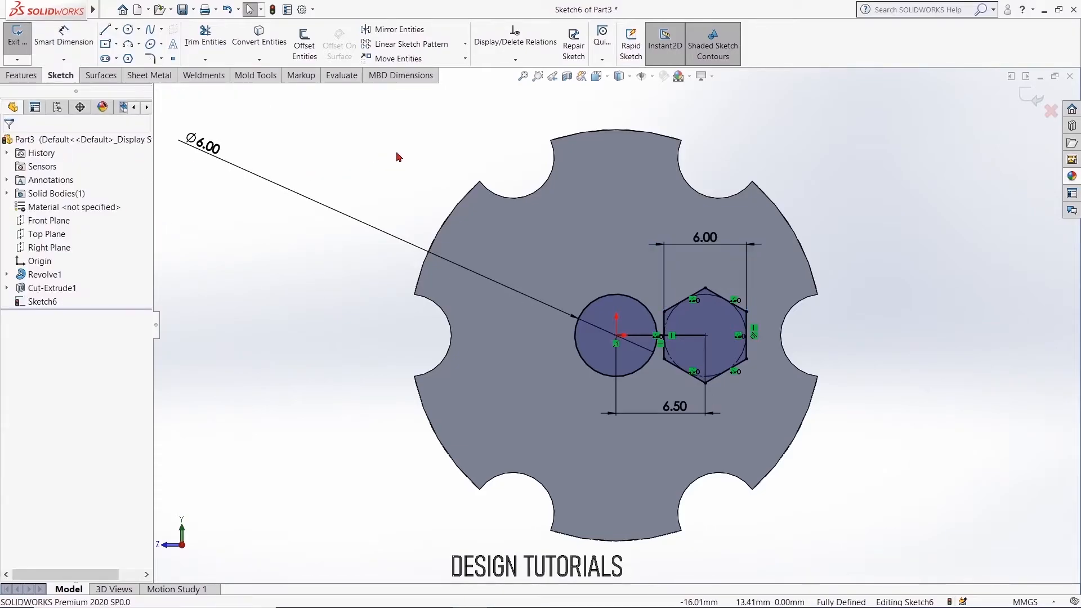
Step: Create a circular sketch pattern of the hexagon around the origin with 6 equally spaced instances over 360 degrees
{"action": "left_click", "coordinate": [465, 44]}
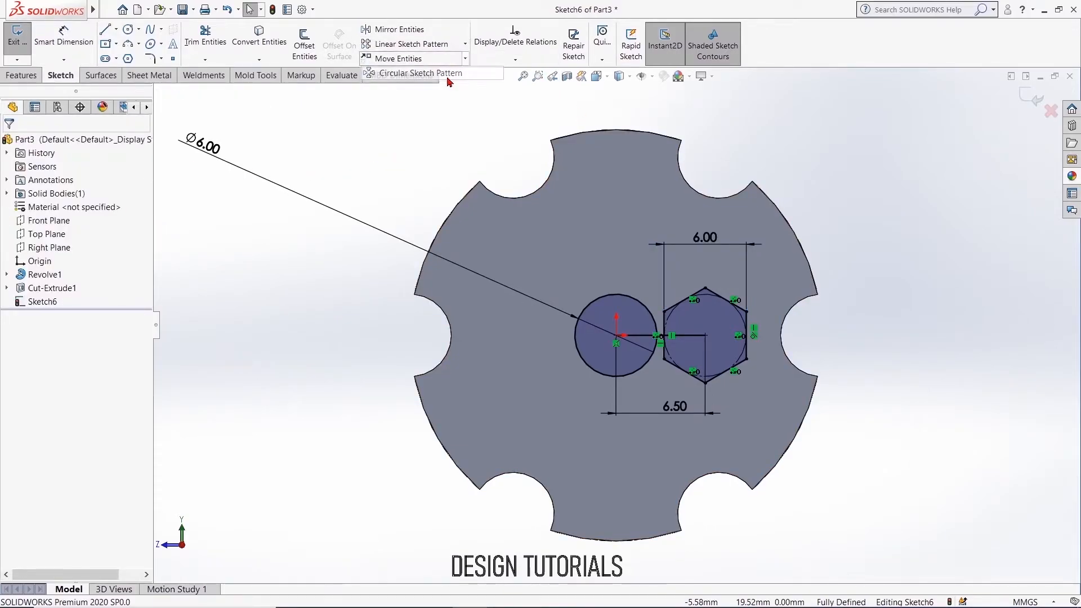
{"action": "left_click", "coordinate": [423, 73]}
{"action": "left_click", "coordinate": [709, 313]}
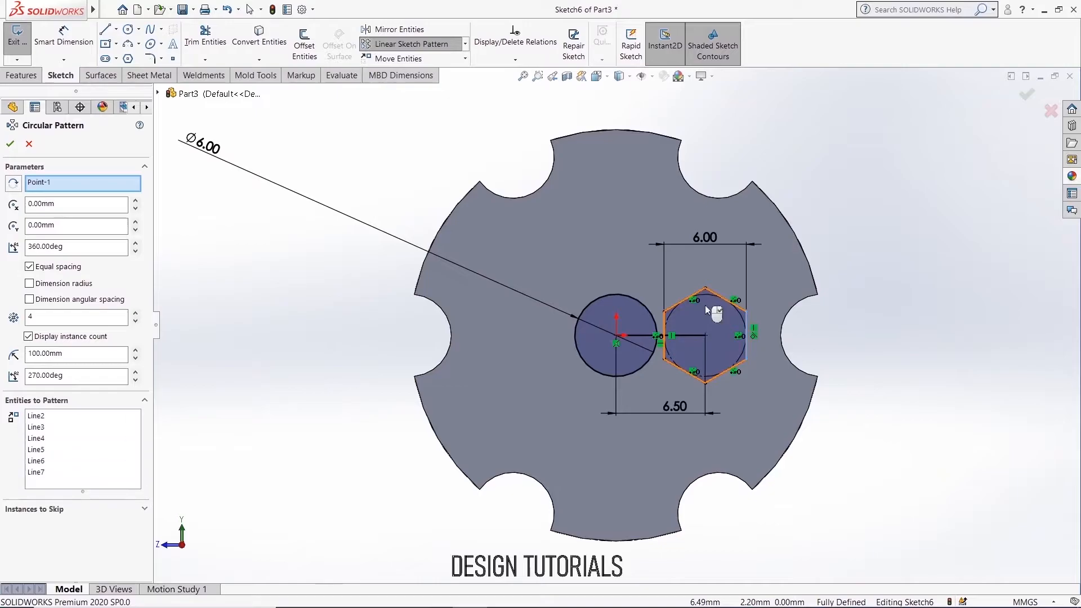
{"action": "left_click", "coordinate": [135, 314]}
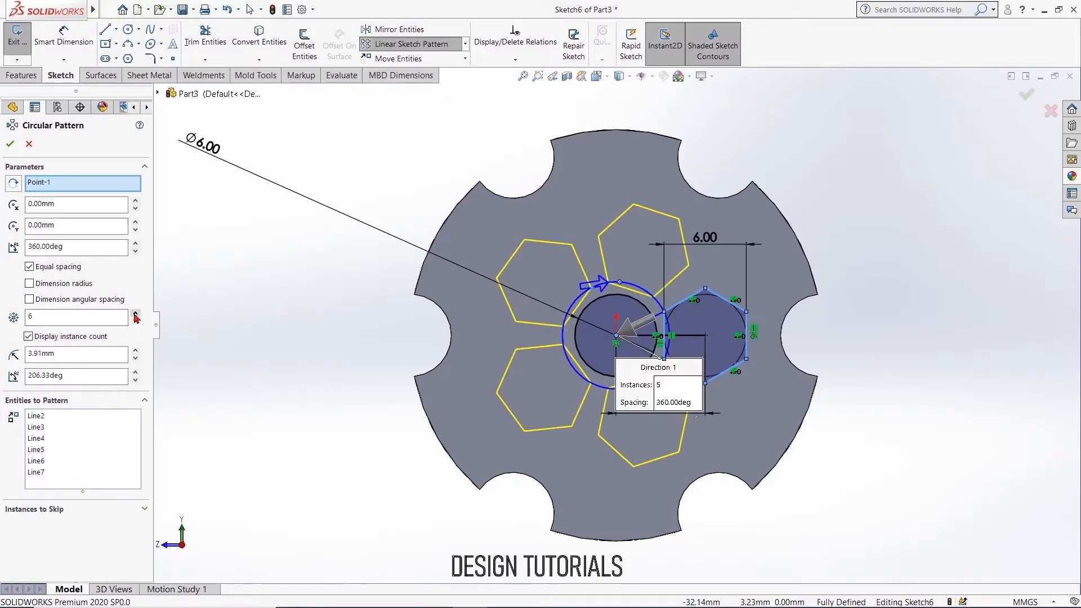
{"action": "left_click", "coordinate": [10, 146]}
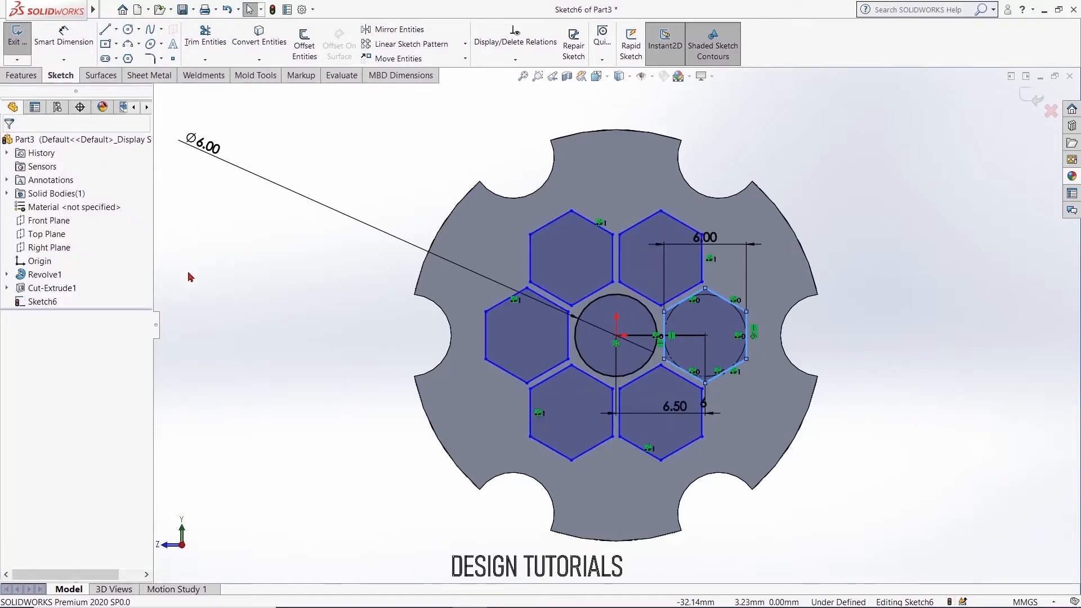
Step: Try to dimension the width between the vertical sides of the patterned upper-left hexagon
{"action": "key", "text": "z"}
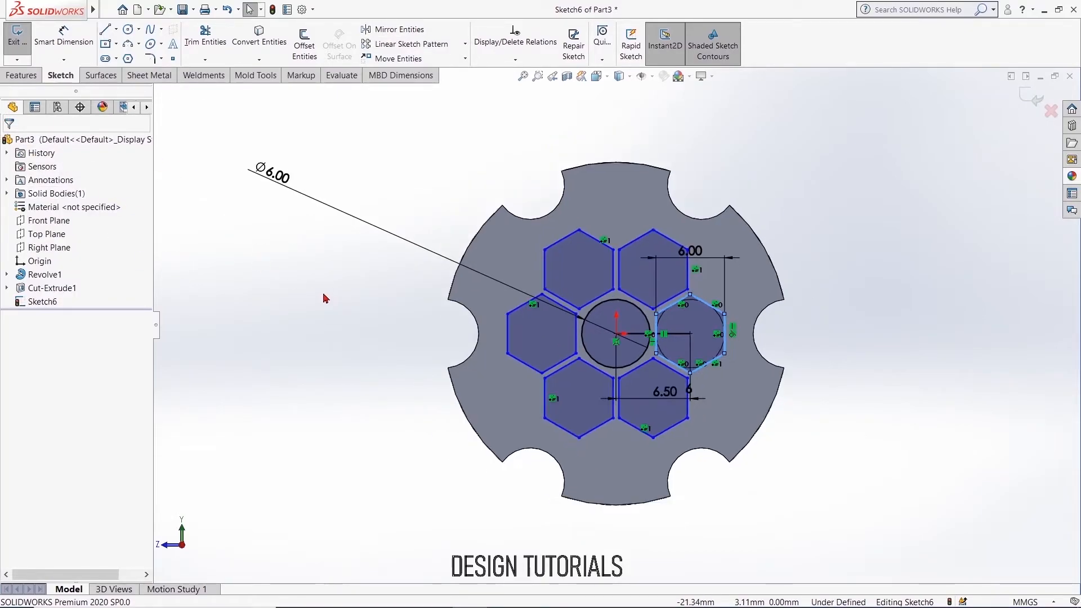
{"action": "scroll", "coordinate": [413, 295], "scroll_direction": "down", "scroll_amount": 3}
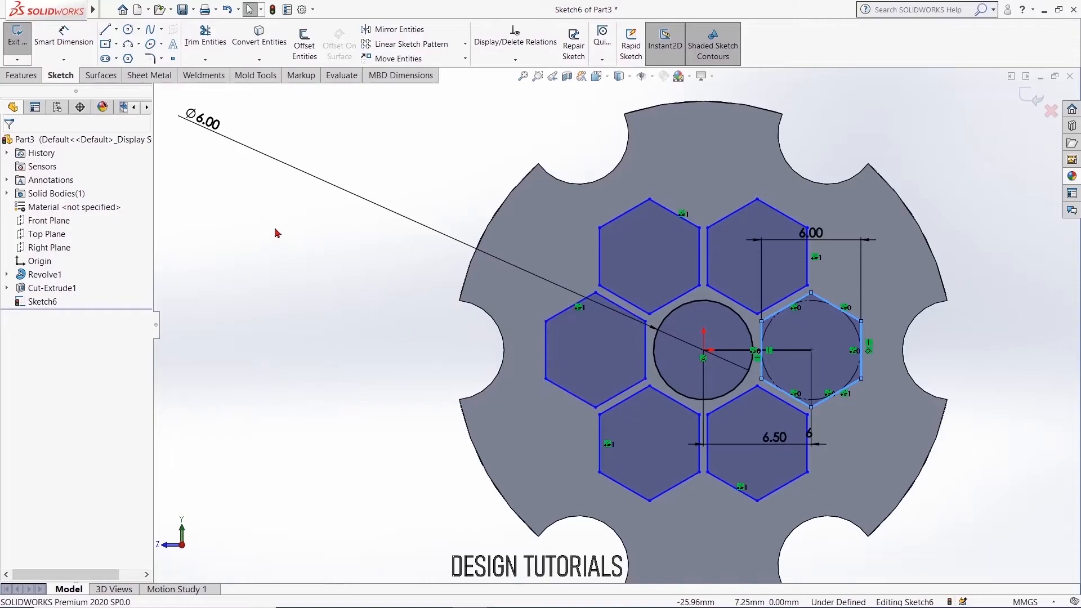
{"action": "key", "text": "z"}
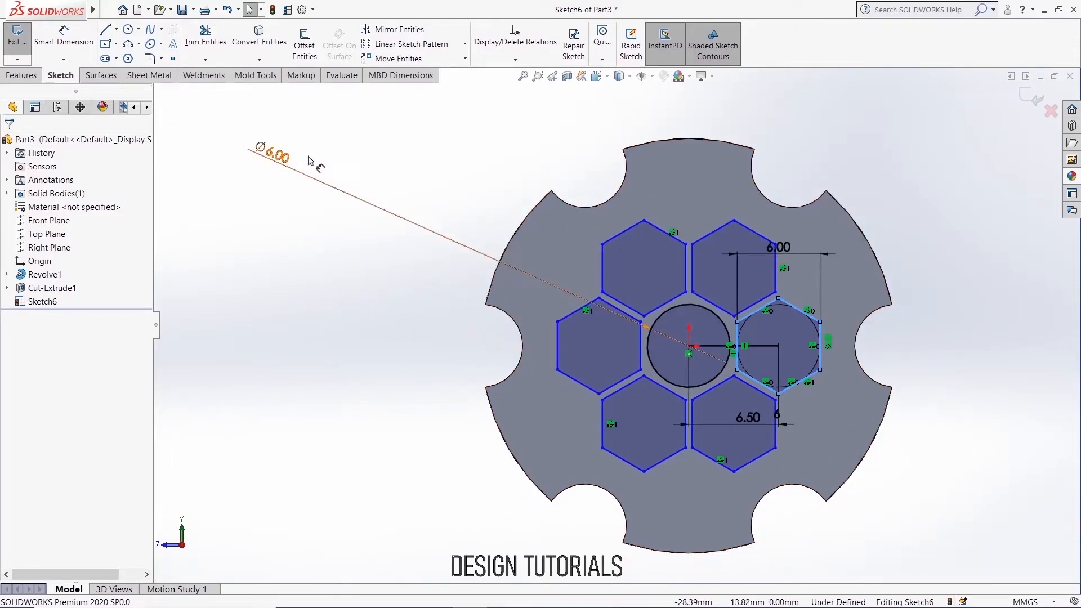
{"action": "key", "text": "d"}
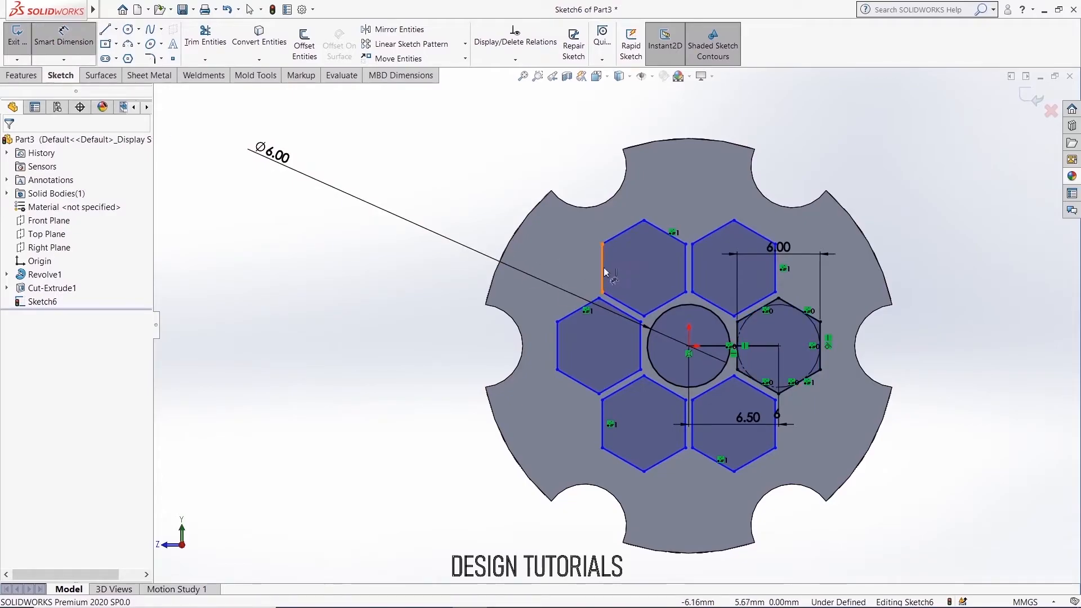
{"action": "left_click", "coordinate": [603, 273]}
{"action": "left_click", "coordinate": [685, 265]}
{"action": "left_click", "coordinate": [642, 200]}
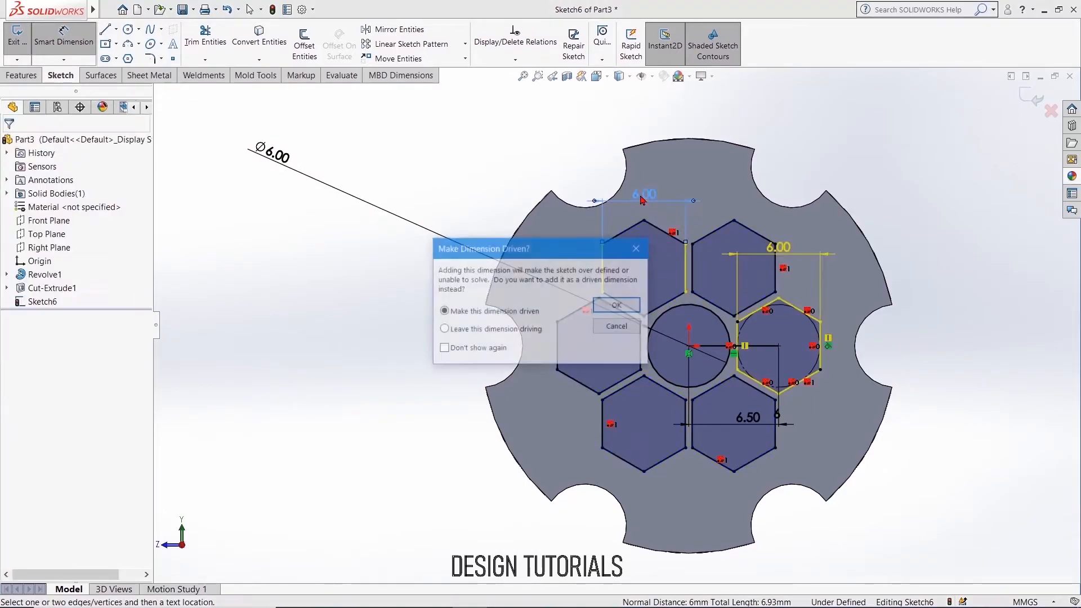
{"action": "left_click", "coordinate": [618, 326]}
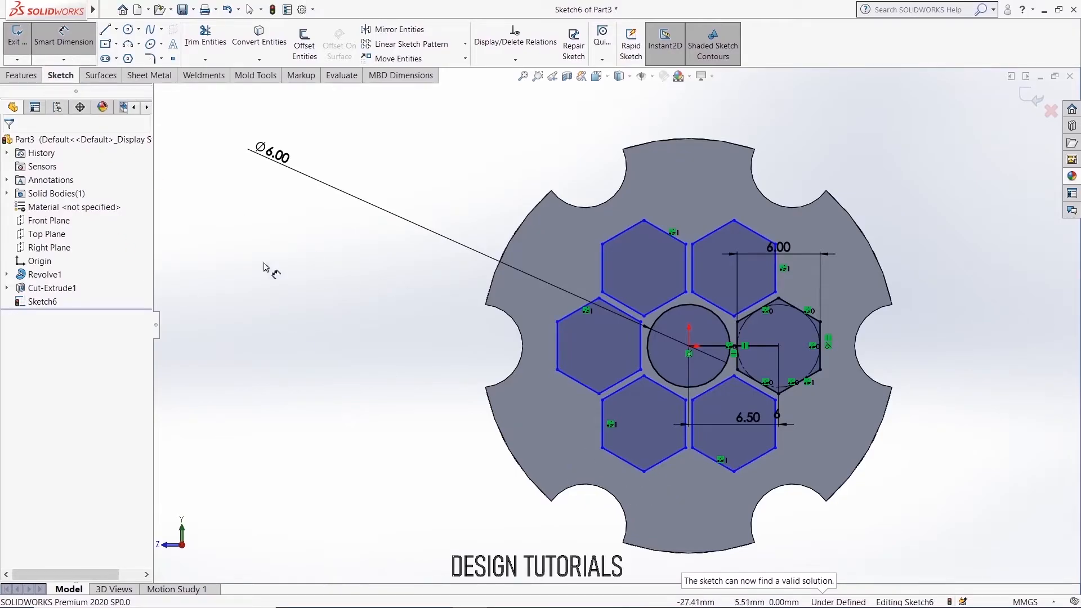
{"action": "scroll", "coordinate": [560, 374], "scroll_direction": "down", "scroll_amount": 2}
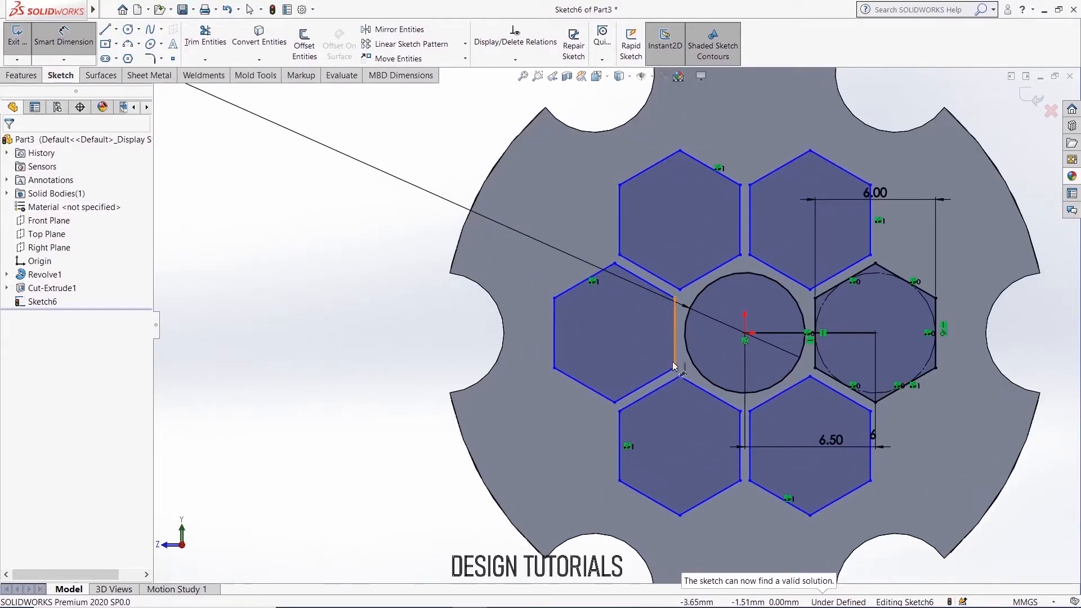
{"action": "right_click", "coordinate": [392, 306]}
{"action": "left_click", "coordinate": [417, 338]}
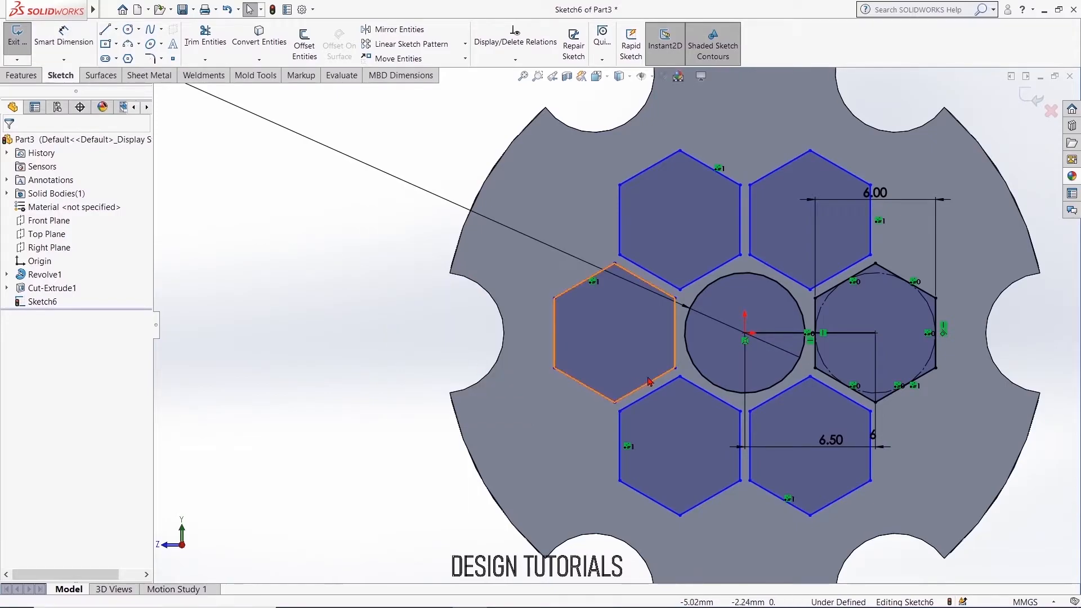
Step: Convert the central circle and the horizontal line from the origin to construction geometry
{"action": "left_click", "coordinate": [692, 365]}
{"action": "left_click", "coordinate": [743, 331]}
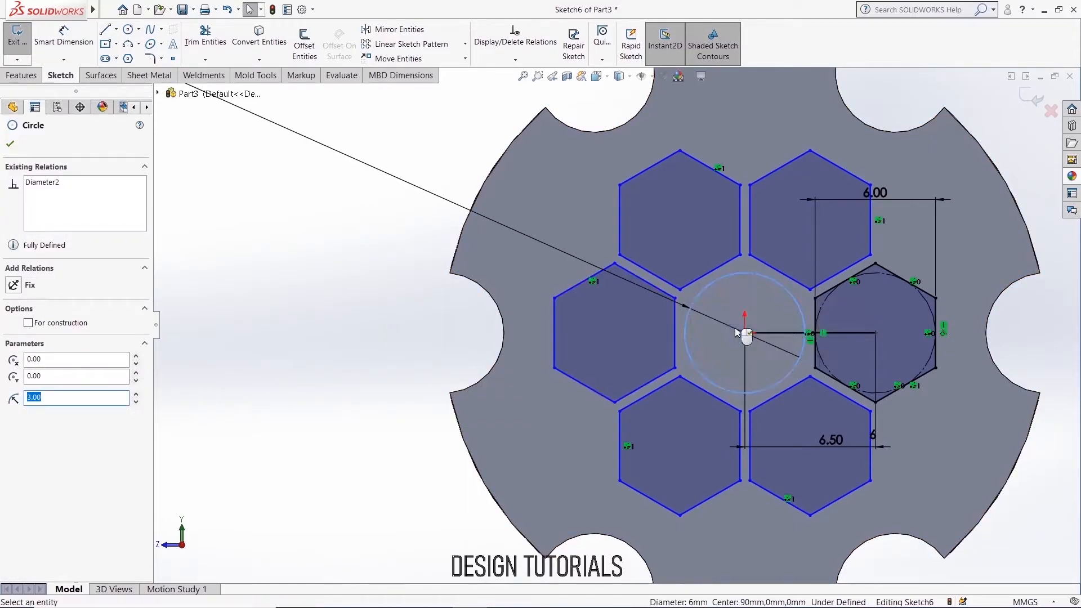
{"action": "left_click", "coordinate": [288, 319]}
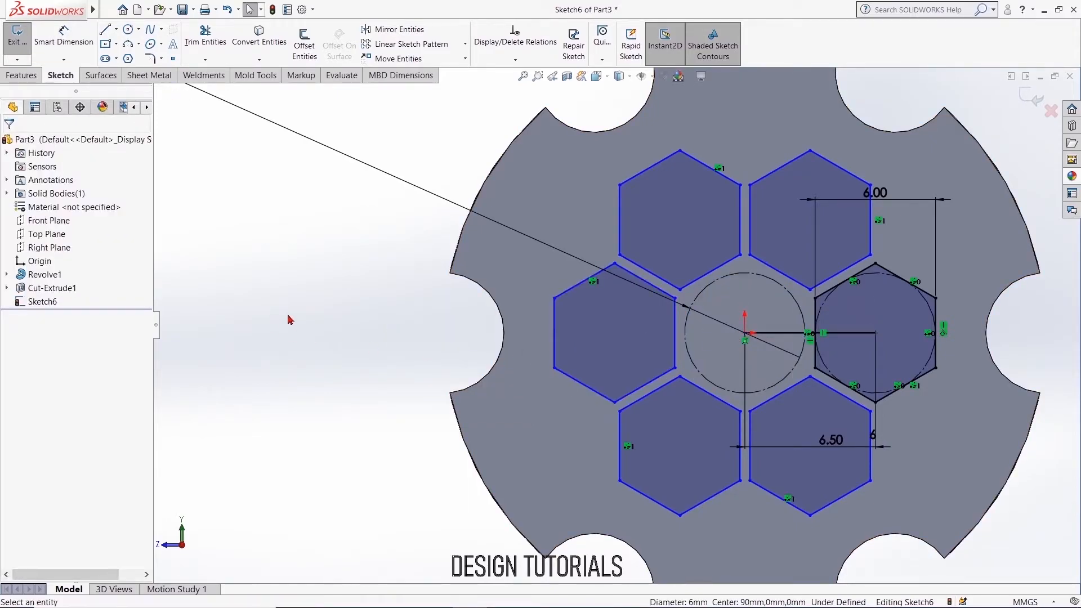
{"action": "left_click", "coordinate": [784, 334]}
{"action": "left_click", "coordinate": [834, 302]}
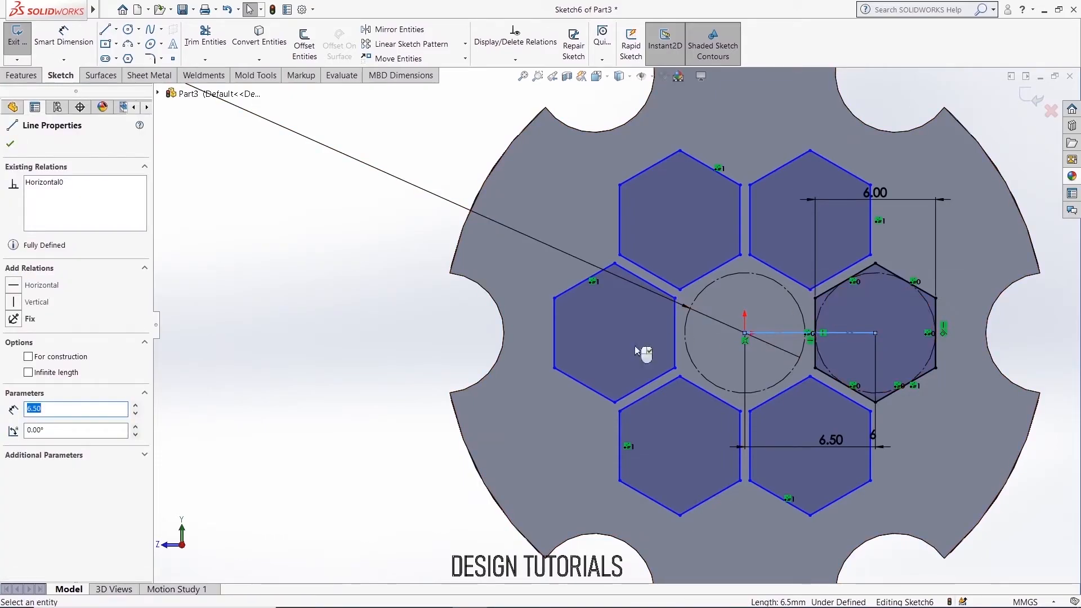
{"action": "left_click", "coordinate": [414, 343]}
Step: Cut-extrude the six hexagons into the handle's end face with a blind depth of 10 mm
{"action": "scroll", "coordinate": [361, 291], "scroll_direction": "up", "scroll_amount": 3}
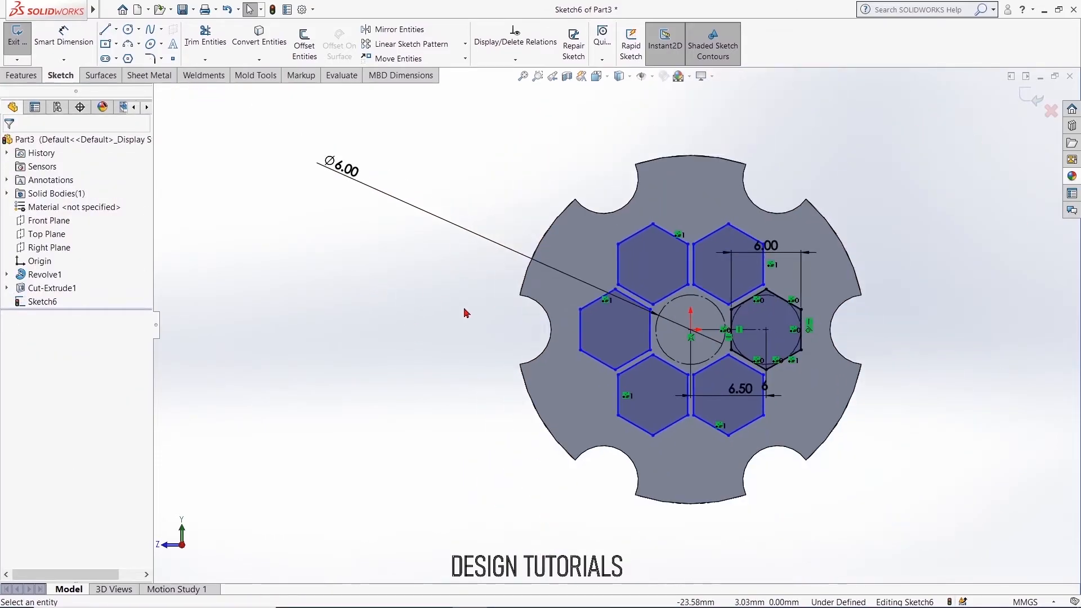
{"action": "left_click", "coordinate": [25, 76]}
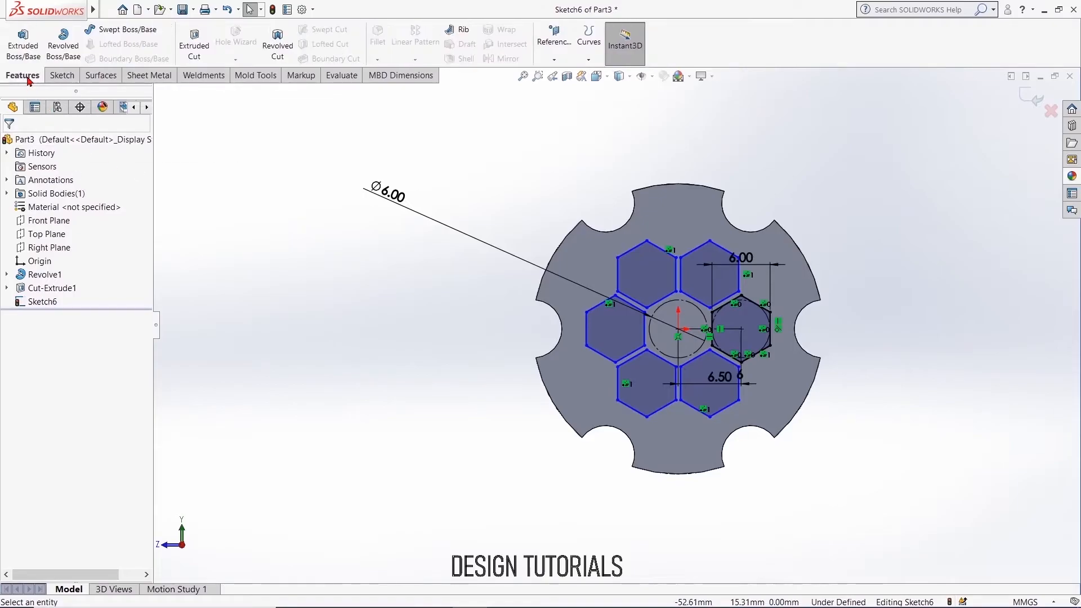
{"action": "left_click", "coordinate": [194, 44]}
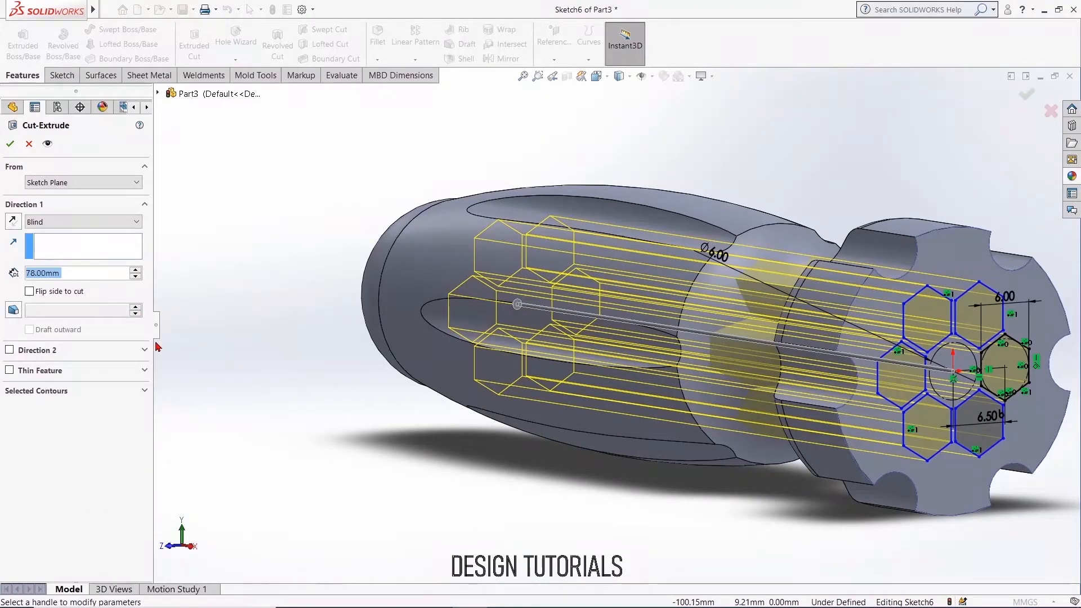
{"action": "type", "text": "10"}
{"action": "key", "text": "Return"}
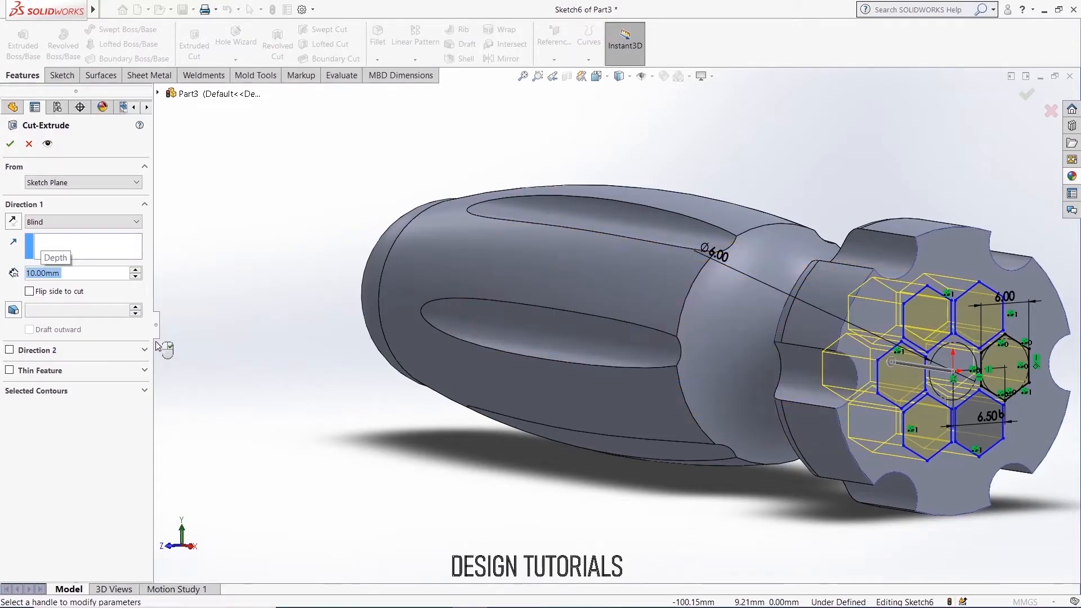
{"action": "left_click", "coordinate": [11, 143]}
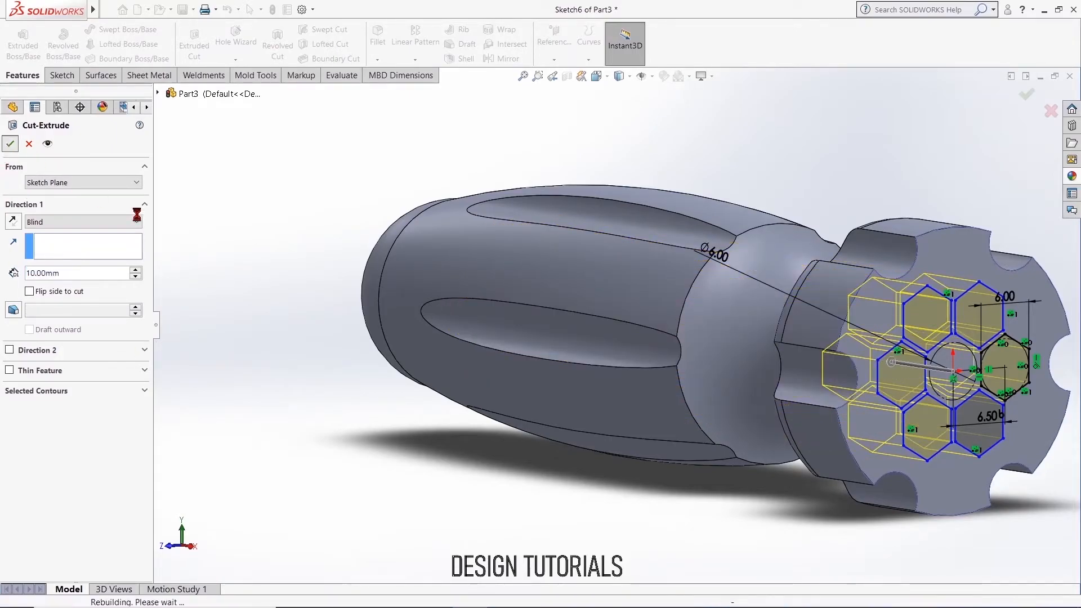
Step: Start a sketch on the end face with the hexagonal holes and draw a circle about 6.3 mm in diameter centred on the origin
{"action": "scroll", "coordinate": [510, 414], "scroll_direction": "up", "scroll_amount": 3}
{"action": "middle_click_drag", "start_coordinate": [589, 448], "coordinate": [596, 471]}
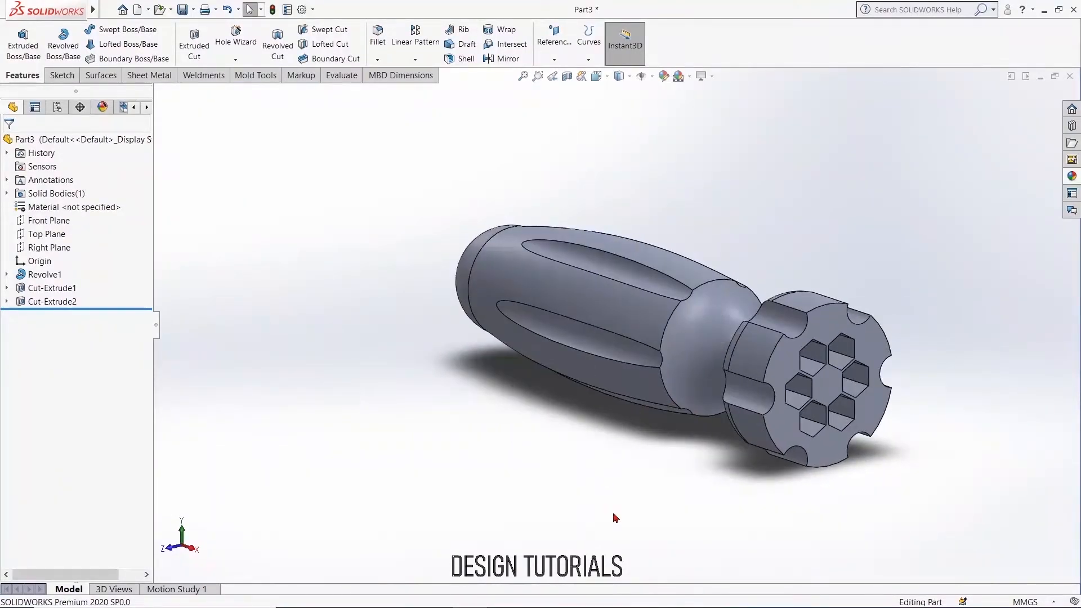
{"action": "left_click", "coordinate": [831, 388]}
{"action": "left_click", "coordinate": [874, 354]}
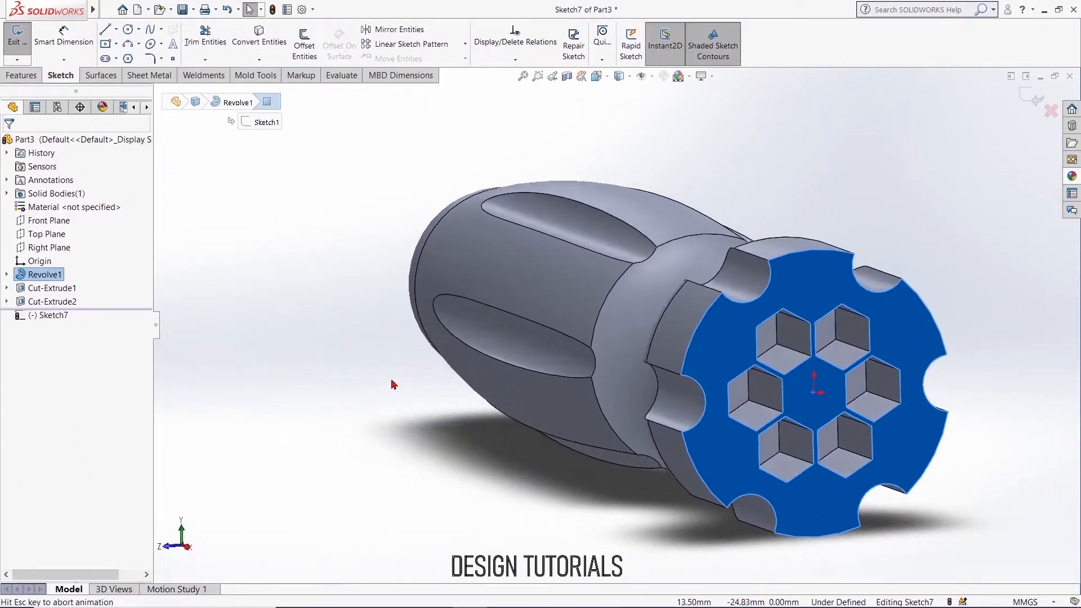
{"action": "left_click", "coordinate": [284, 280]}
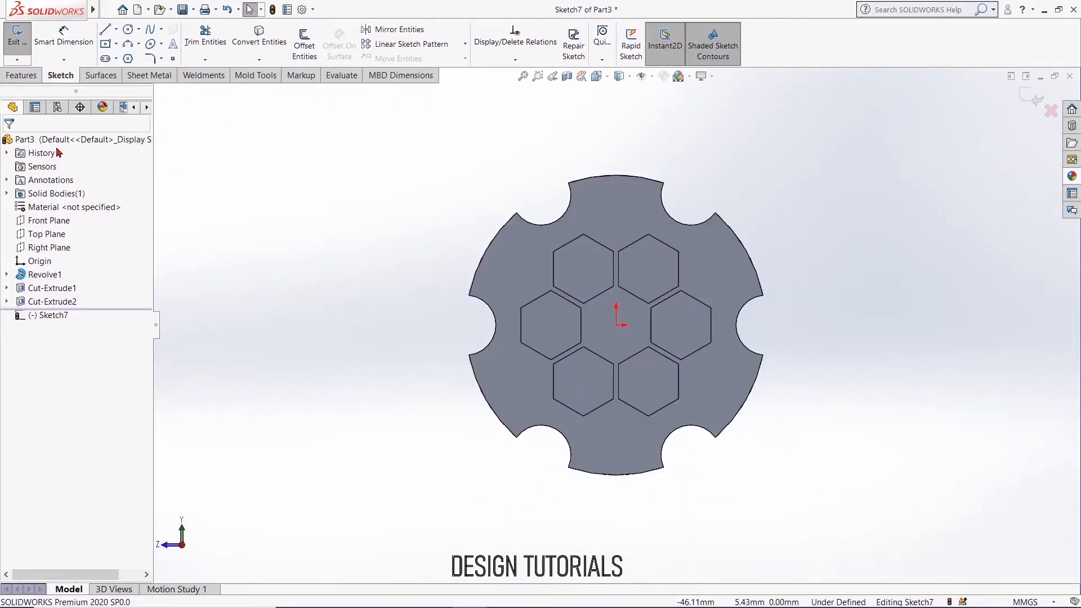
{"action": "left_click", "coordinate": [128, 30]}
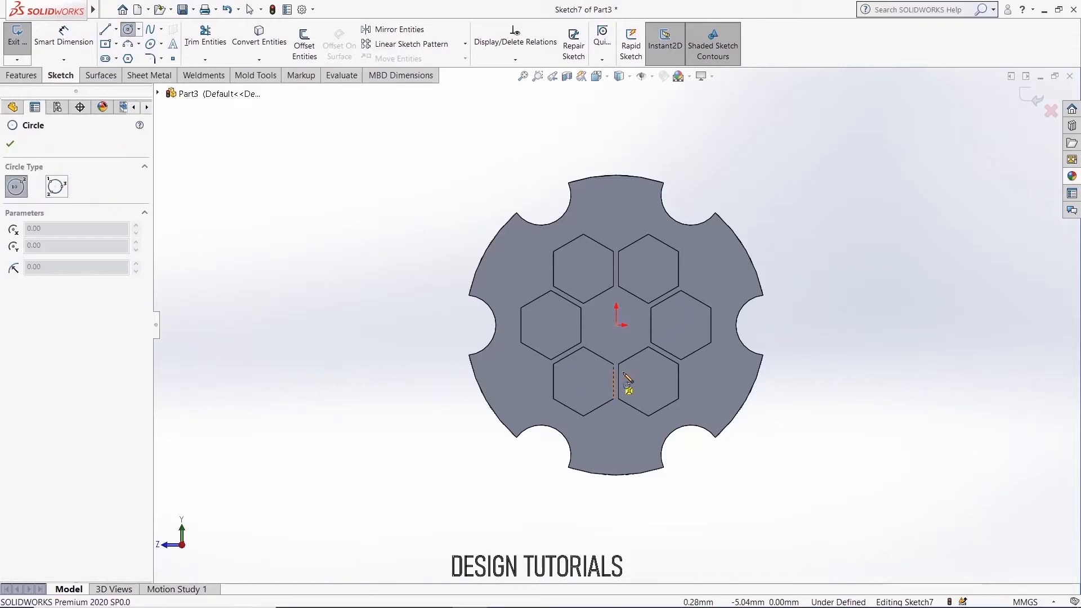
{"action": "left_click", "coordinate": [618, 326]}
{"action": "left_click", "coordinate": [647, 326]}
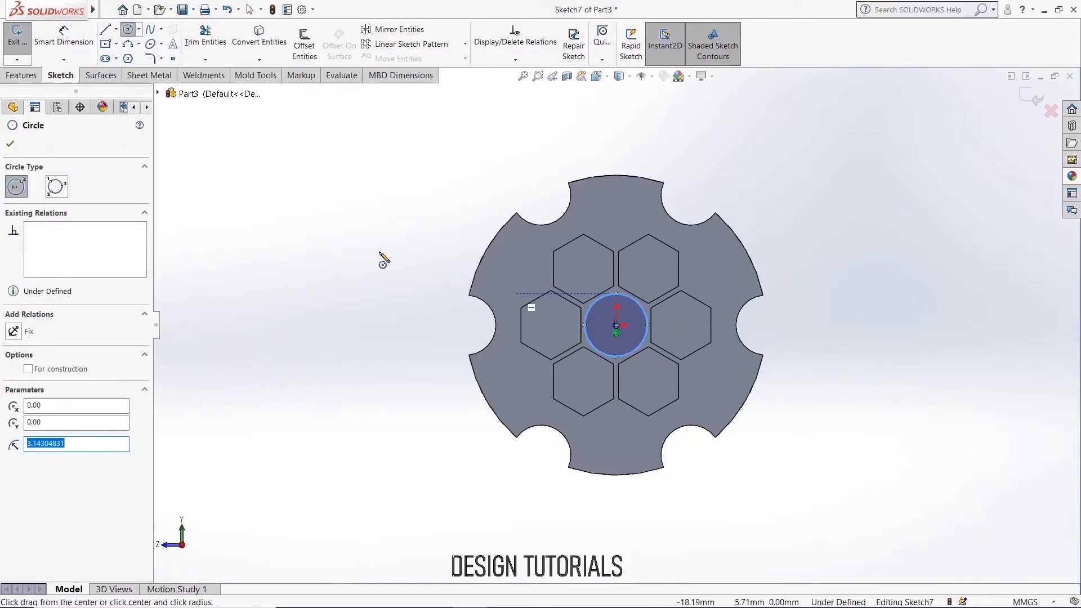
Step: Dimension the new central circle's diameter on the end face as 6 mm
{"action": "left_click", "coordinate": [62, 43]}
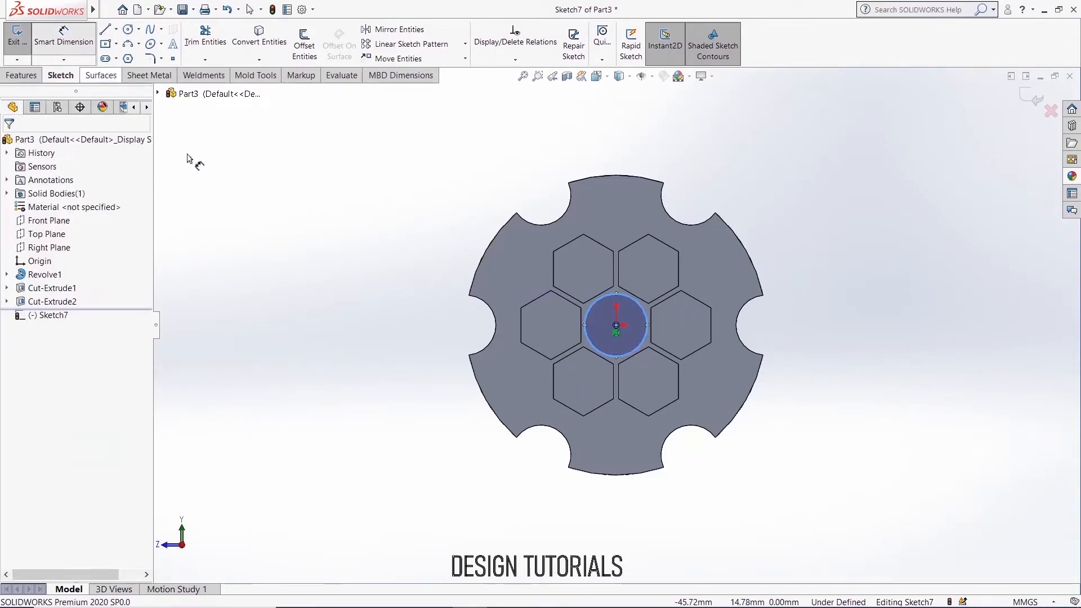
{"action": "left_click", "coordinate": [592, 341]}
{"action": "left_click", "coordinate": [256, 185]}
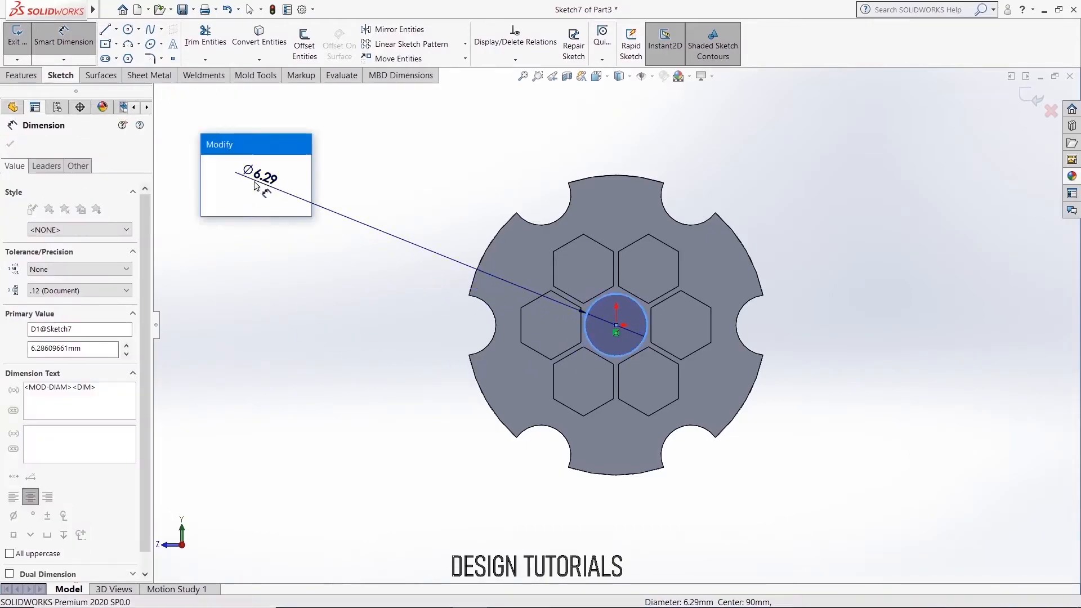
{"action": "type", "text": "6"}
{"action": "key", "text": "Return"}
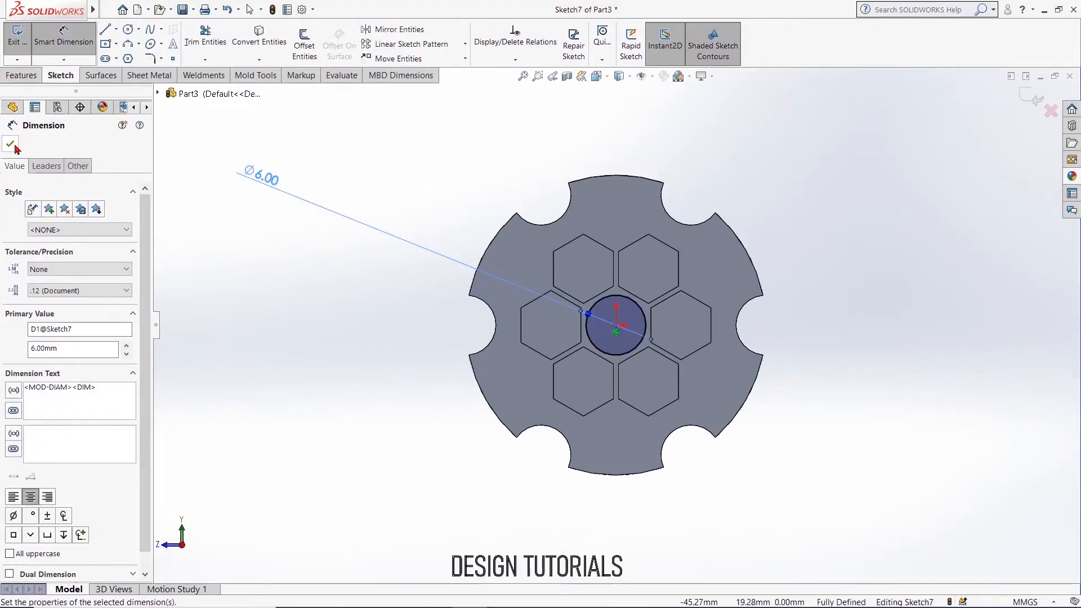
Step: Extrude the central 6 mm circle from the handle's end face as a shaft with a blind depth of 95 mm
{"action": "left_click", "coordinate": [22, 75]}
{"action": "left_click", "coordinate": [23, 45]}
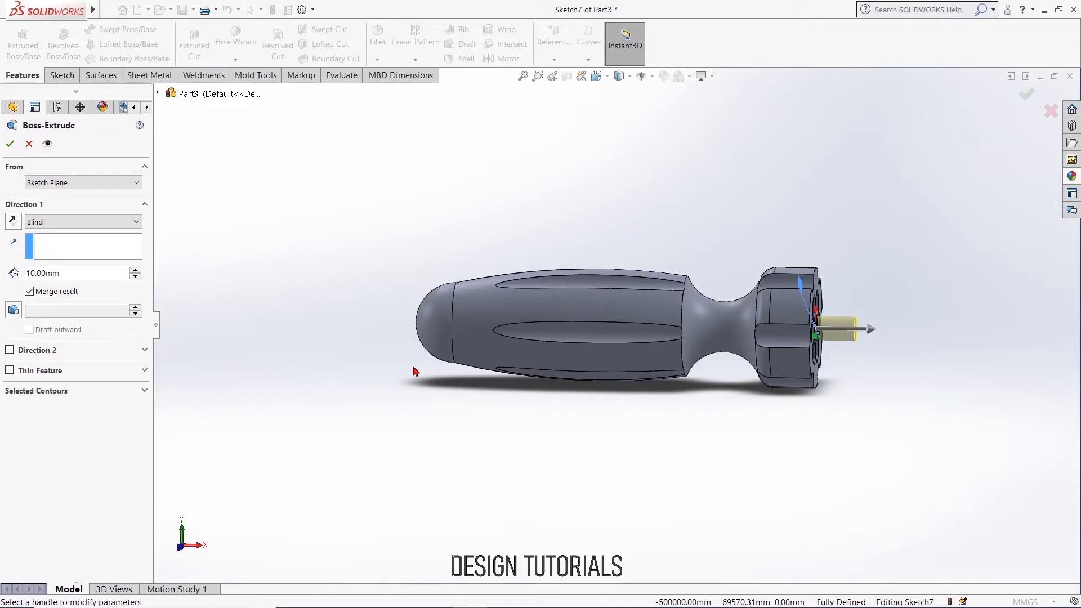
{"action": "double_click", "coordinate": [66, 277]}
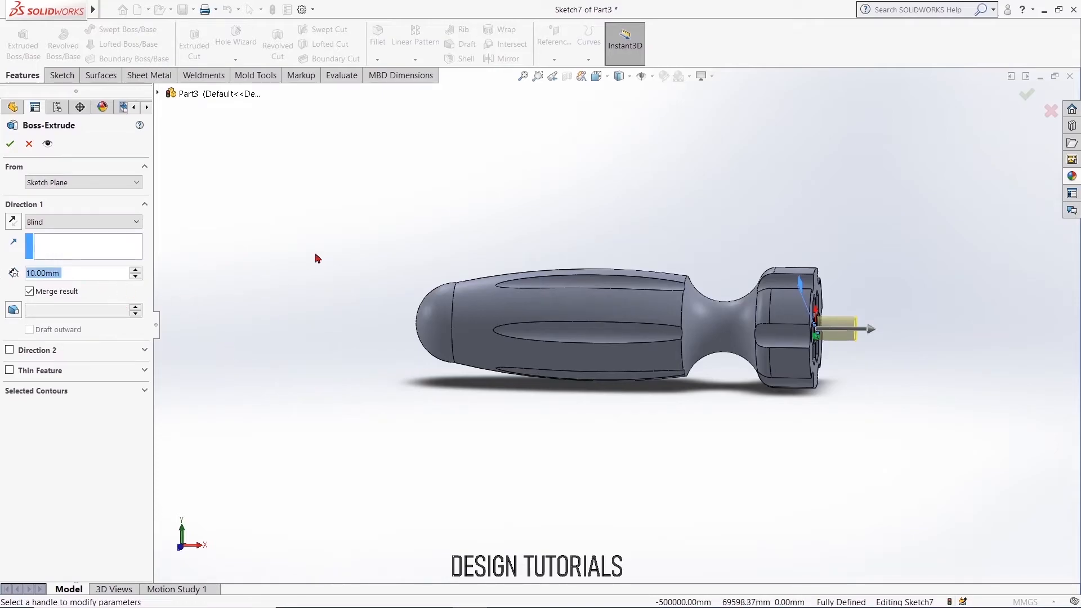
{"action": "type", "text": "115-15"}
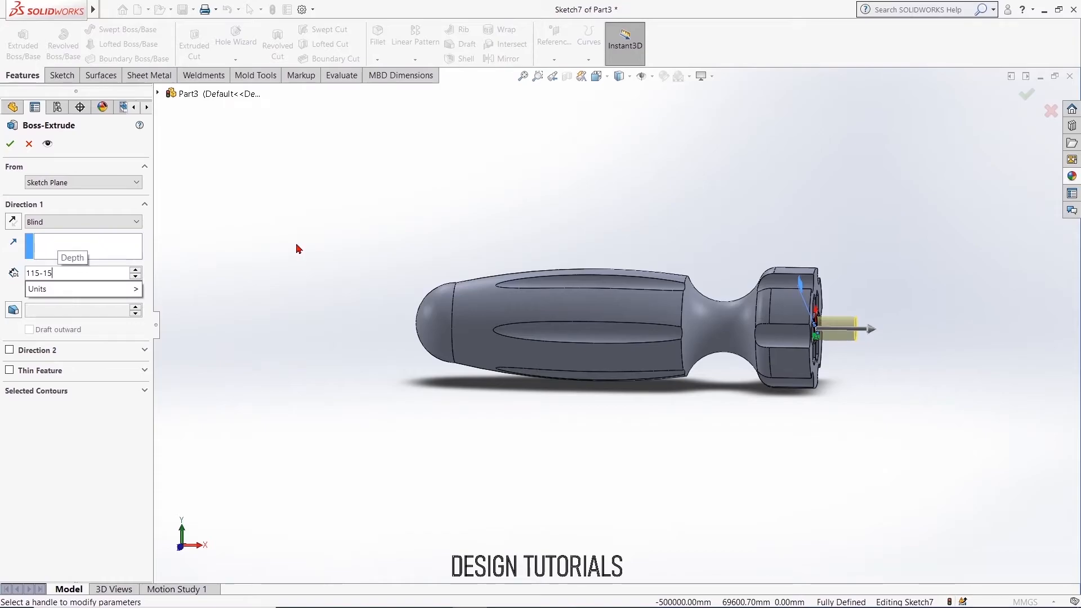
{"action": "key", "text": "BackSpace"}
{"action": "key", "text": "BackSpace"}
{"action": "key", "text": "BackSpace"}
{"action": "key", "text": "BackSpace"}
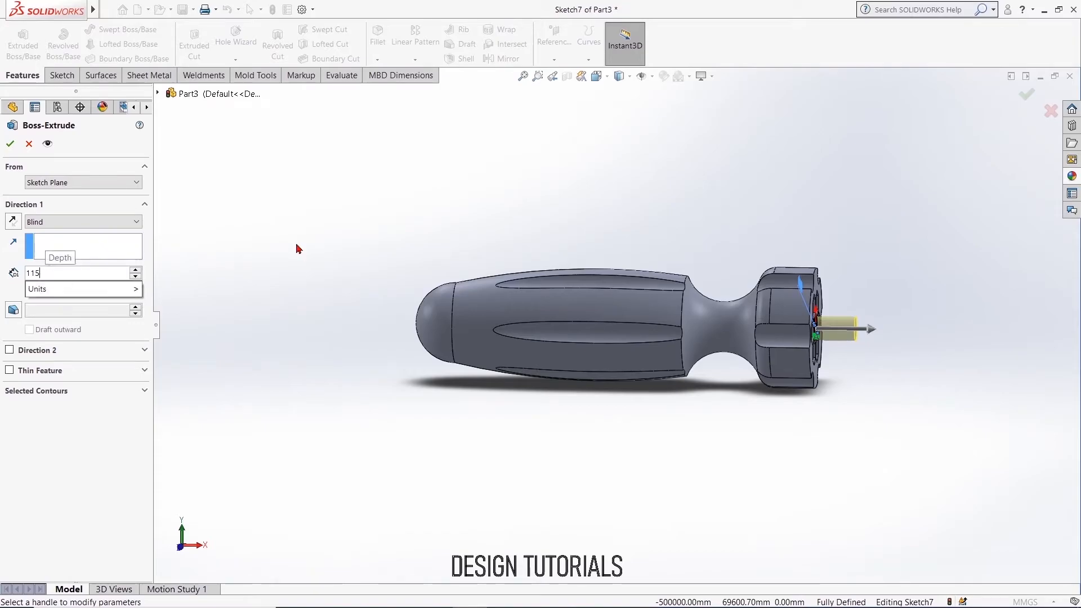
{"action": "type", "text": "0-1"}
{"action": "key", "text": "Return"}
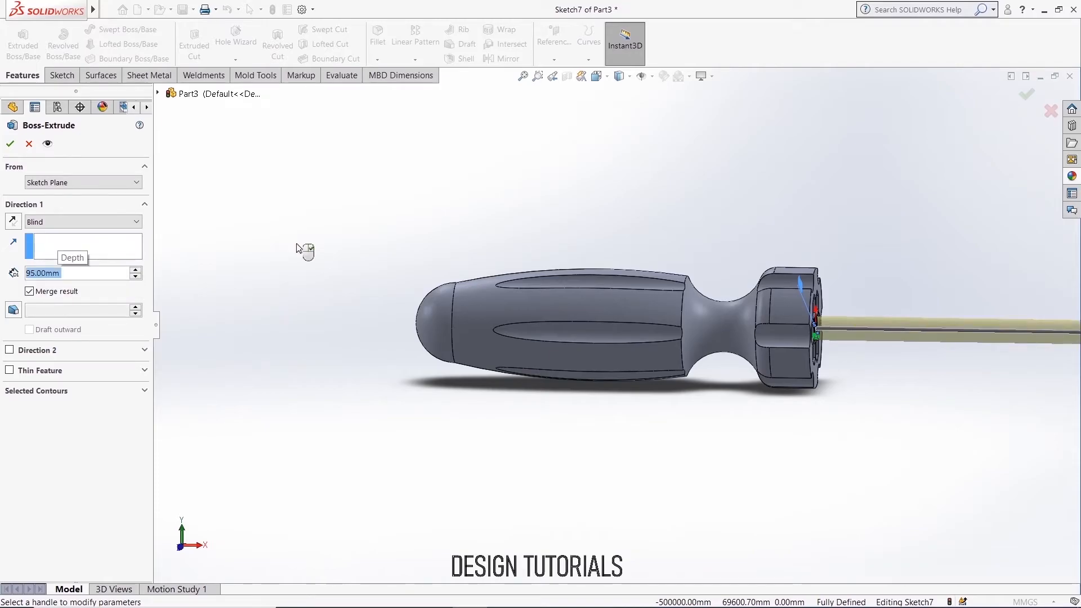
{"action": "left_click", "coordinate": [11, 146]}
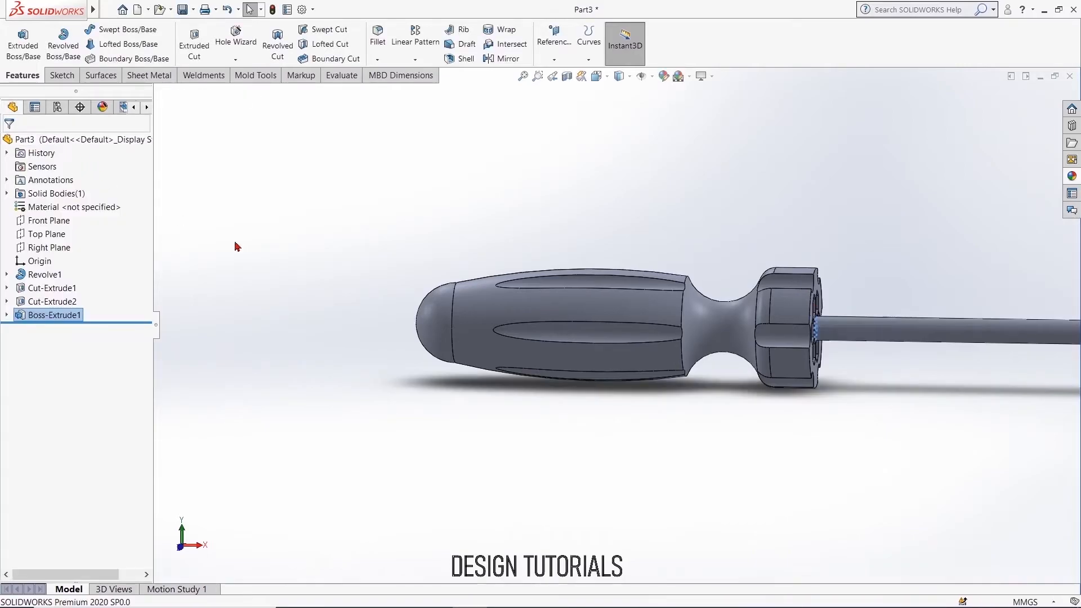
Step: Start a sketch on the Front Plane and draw a closed rectangle of lines outward from the centre of the shaft's free end
{"action": "left_click", "coordinate": [793, 472]}
{"action": "key", "text": "f"}
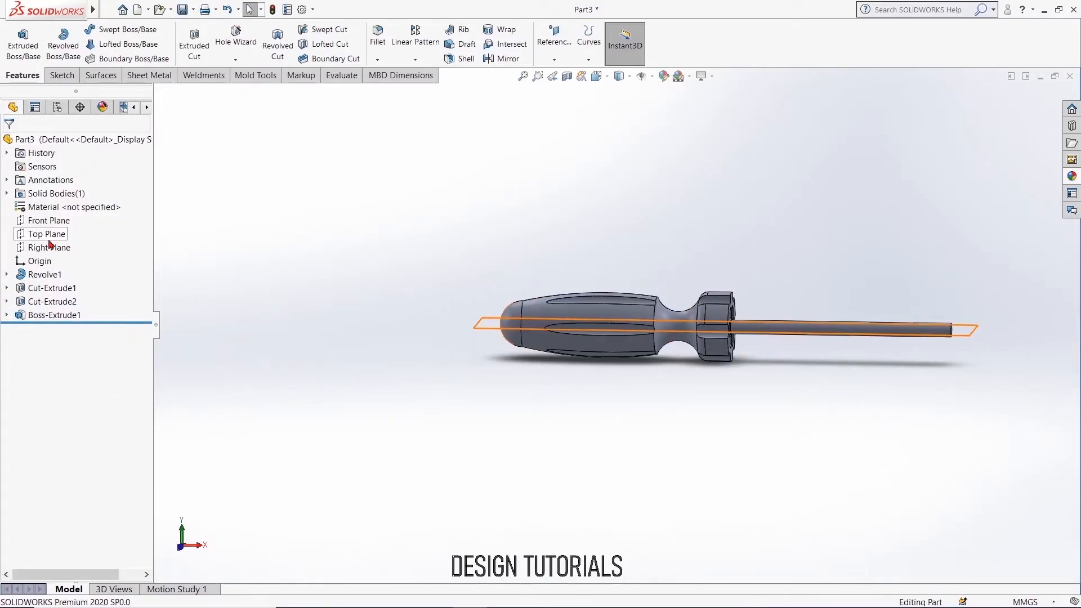
{"action": "left_click", "coordinate": [50, 219]}
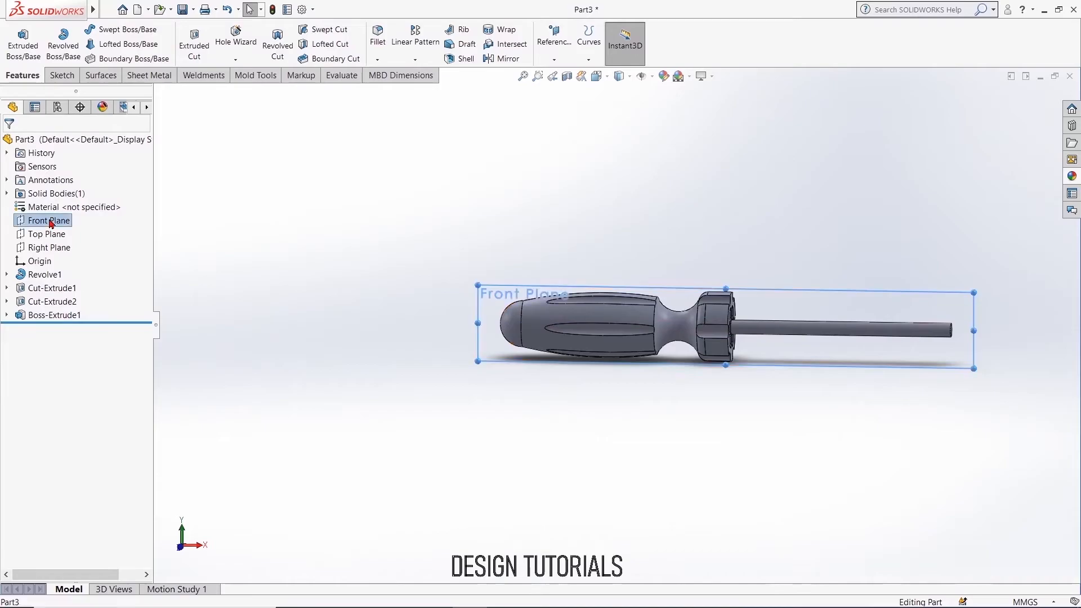
{"action": "left_click", "coordinate": [66, 200]}
{"action": "scroll", "coordinate": [832, 381], "scroll_direction": "down", "scroll_amount": 6}
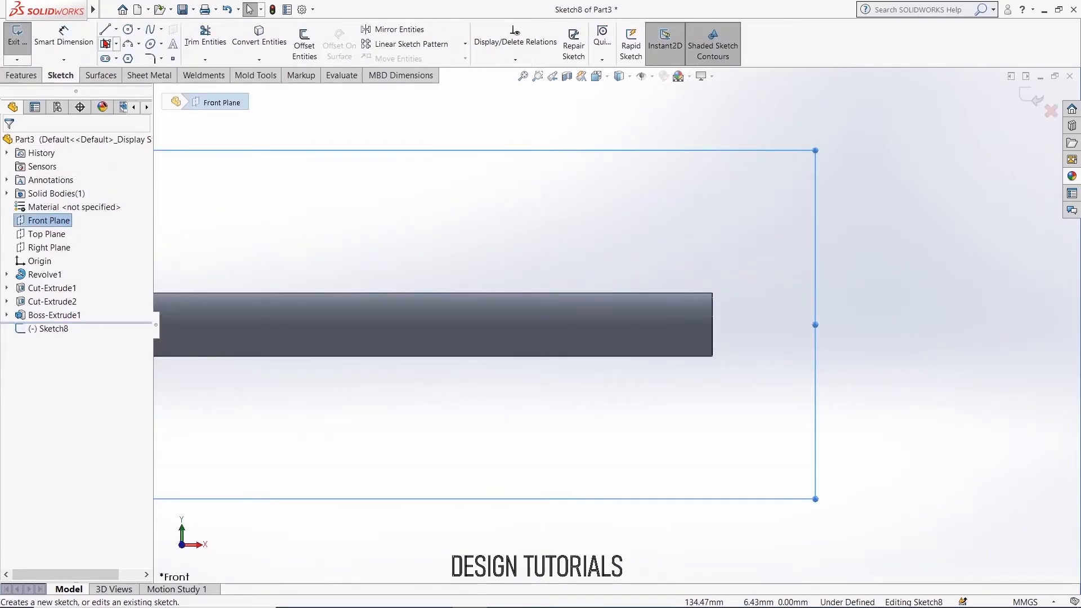
{"action": "left_click", "coordinate": [106, 31]}
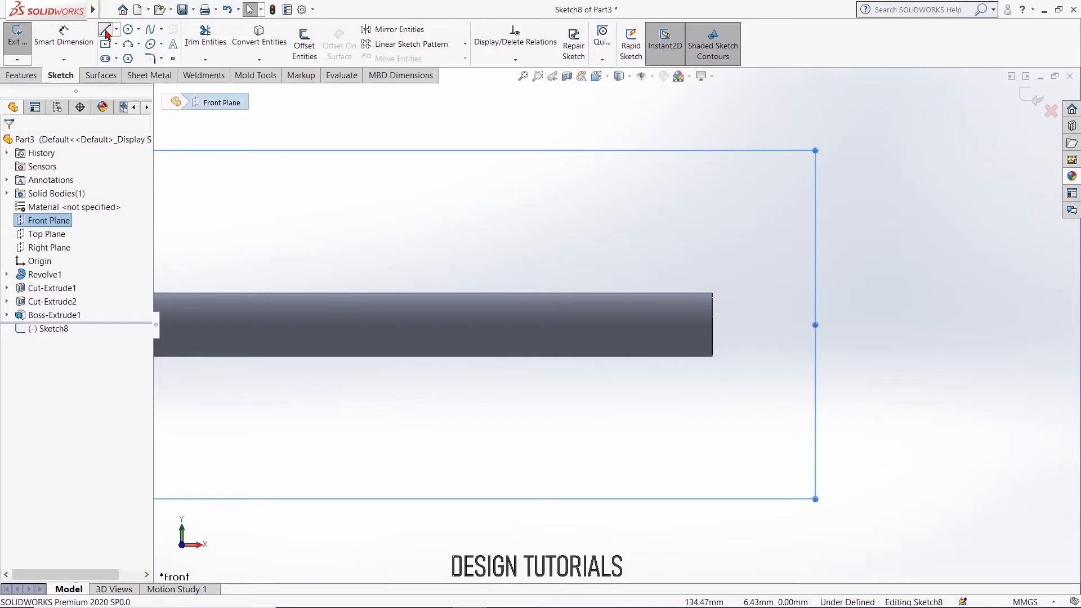
{"action": "left_click", "coordinate": [712, 325]}
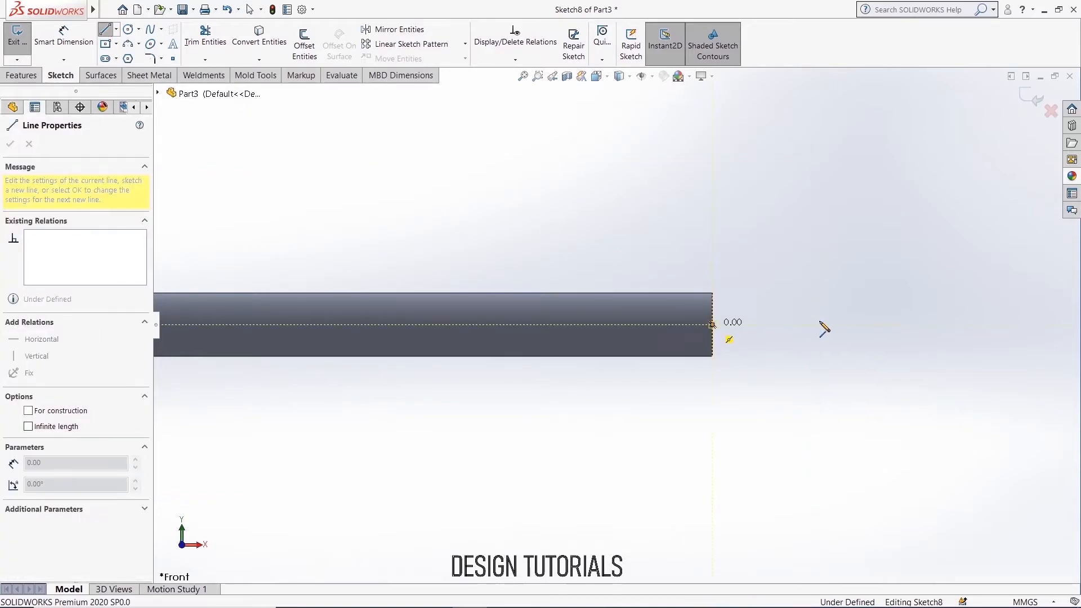
{"action": "left_click", "coordinate": [851, 325]}
{"action": "left_click", "coordinate": [852, 264]}
{"action": "left_click", "coordinate": [712, 264]}
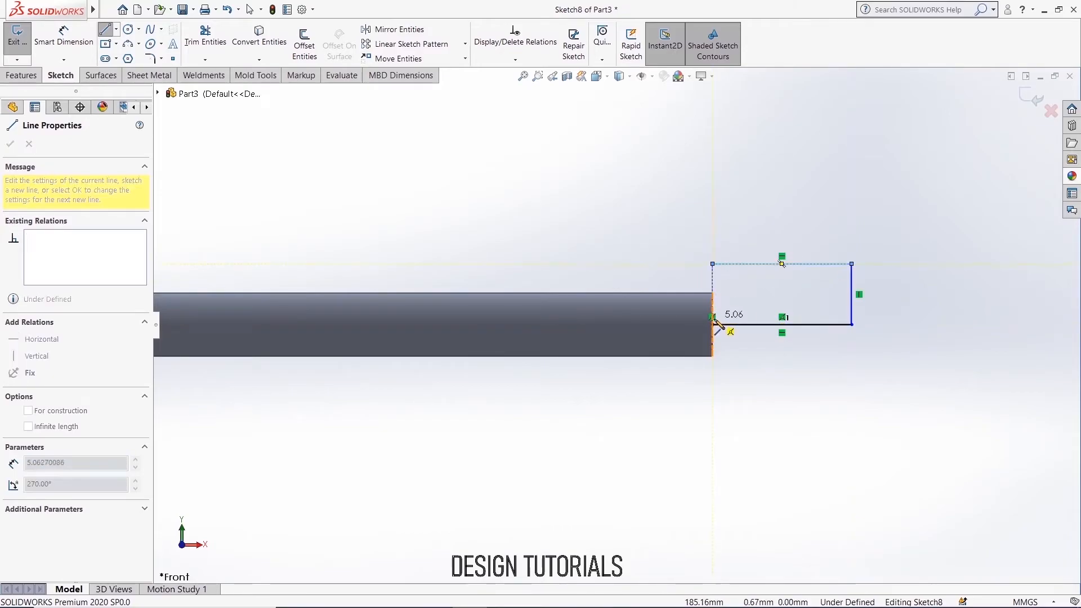
{"action": "left_click", "coordinate": [712, 325]}
{"action": "right_click", "coordinate": [524, 191]}
{"action": "left_click", "coordinate": [552, 200]}
Step: Dimension the rectangle at the shaft's tip to a length of 15 mm and a height of 4 mm
{"action": "left_click", "coordinate": [63, 37]}
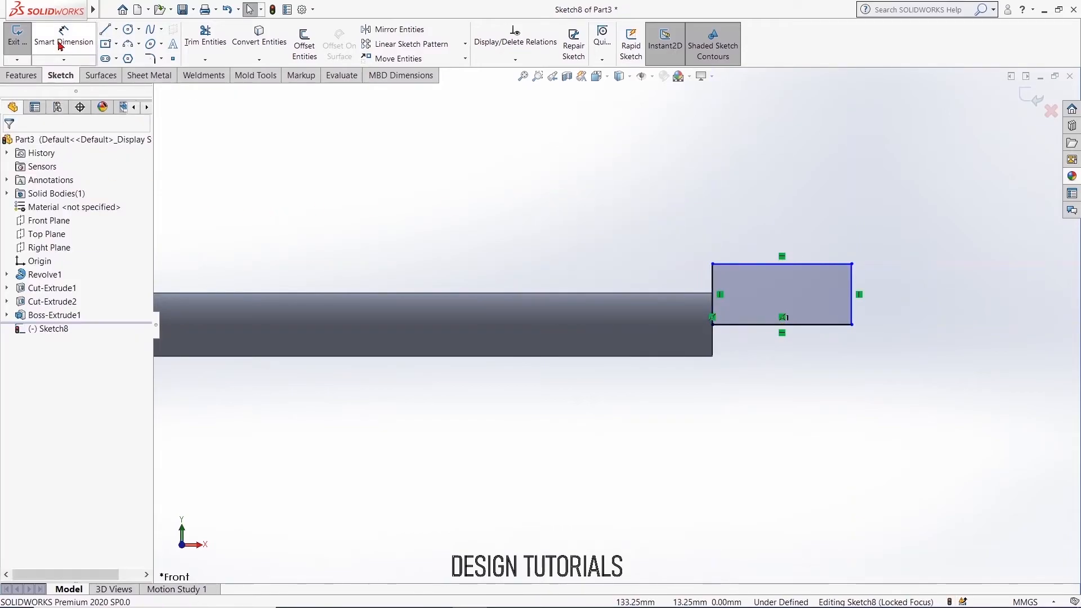
{"action": "left_click", "coordinate": [754, 343]}
{"action": "left_click", "coordinate": [767, 414]}
{"action": "type", "text": "15"}
{"action": "key", "text": "Return"}
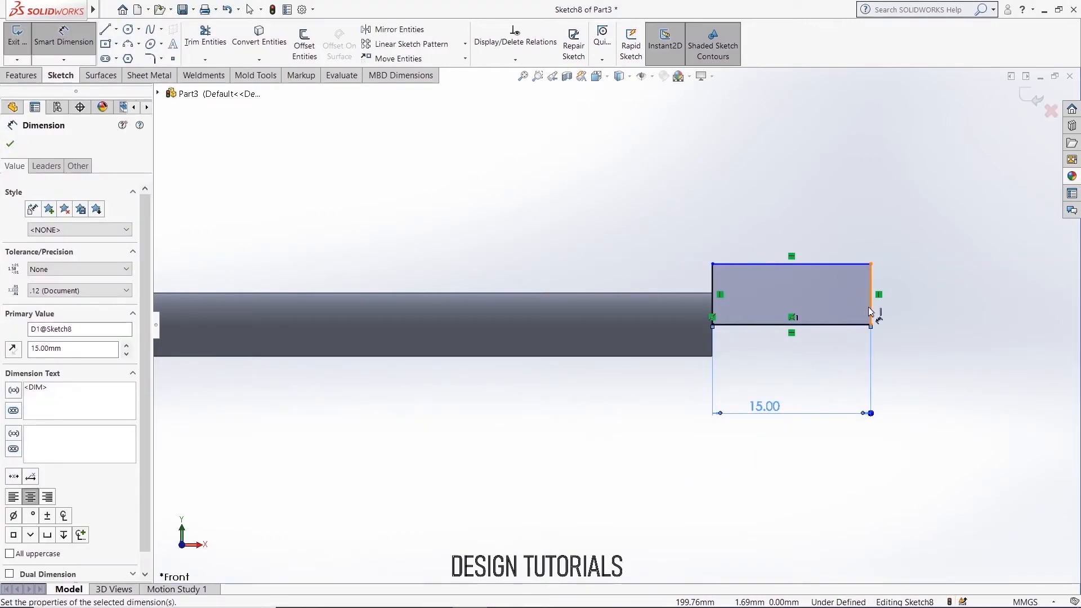
{"action": "left_click", "coordinate": [870, 312]}
{"action": "left_click", "coordinate": [909, 298]}
{"action": "type", "text": "4"}
{"action": "key", "text": "Return"}
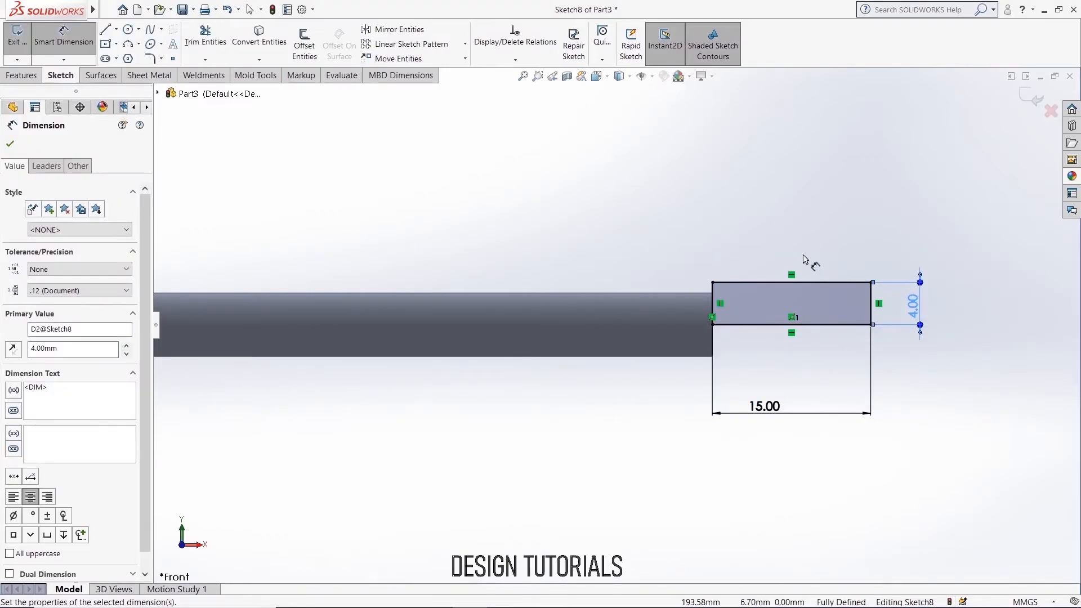
{"action": "left_click", "coordinate": [10, 143]}
Step: Revolve the rectangle 360 degrees about its lower line on the shaft axis, merged with the shaft
{"action": "left_click", "coordinate": [22, 74]}
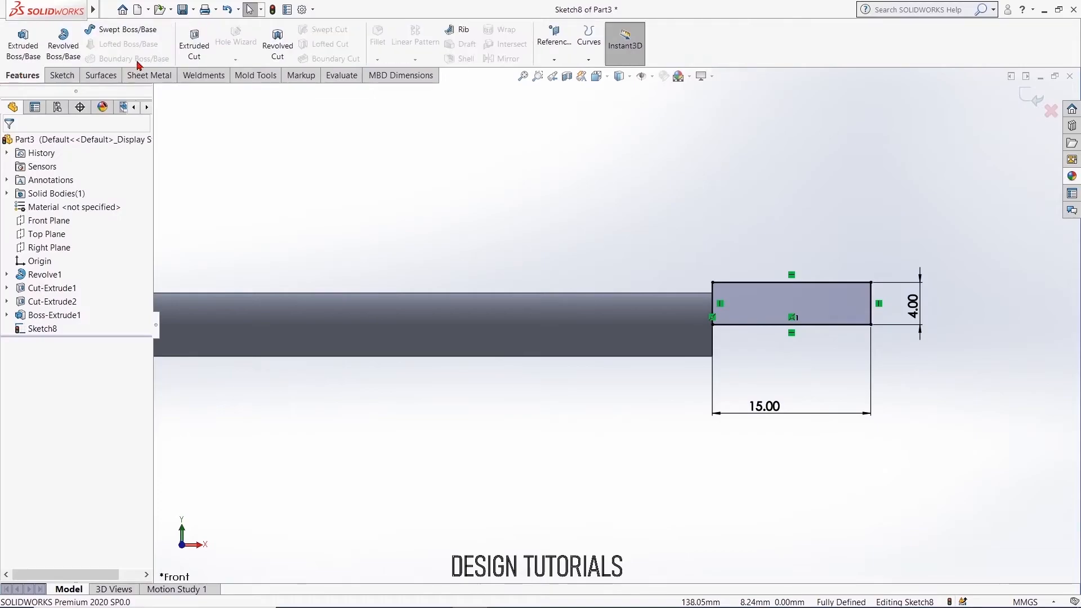
{"action": "left_click", "coordinate": [63, 45]}
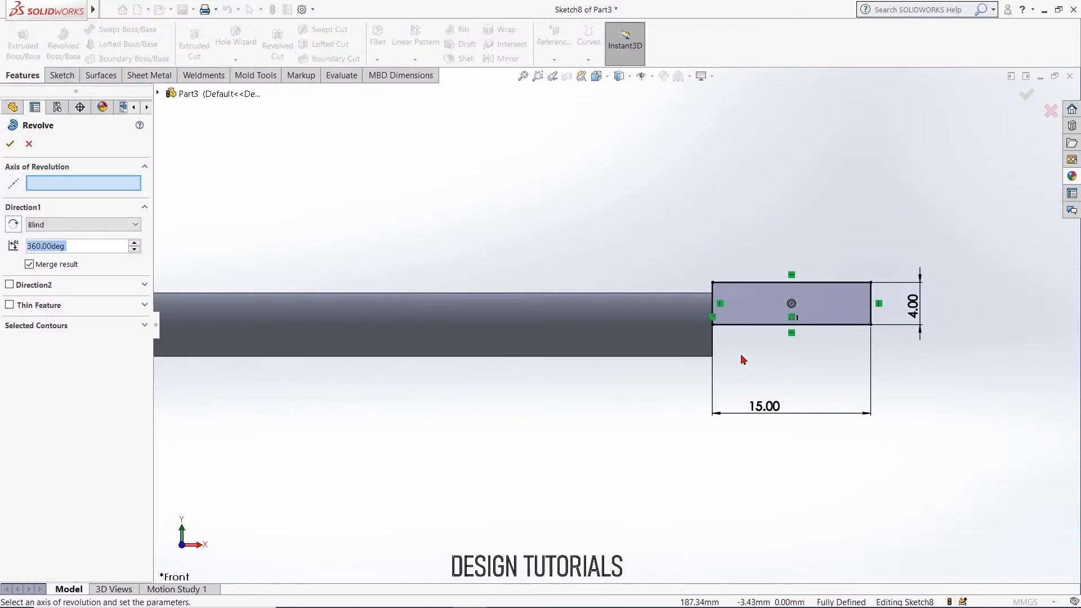
{"action": "left_click", "coordinate": [751, 325]}
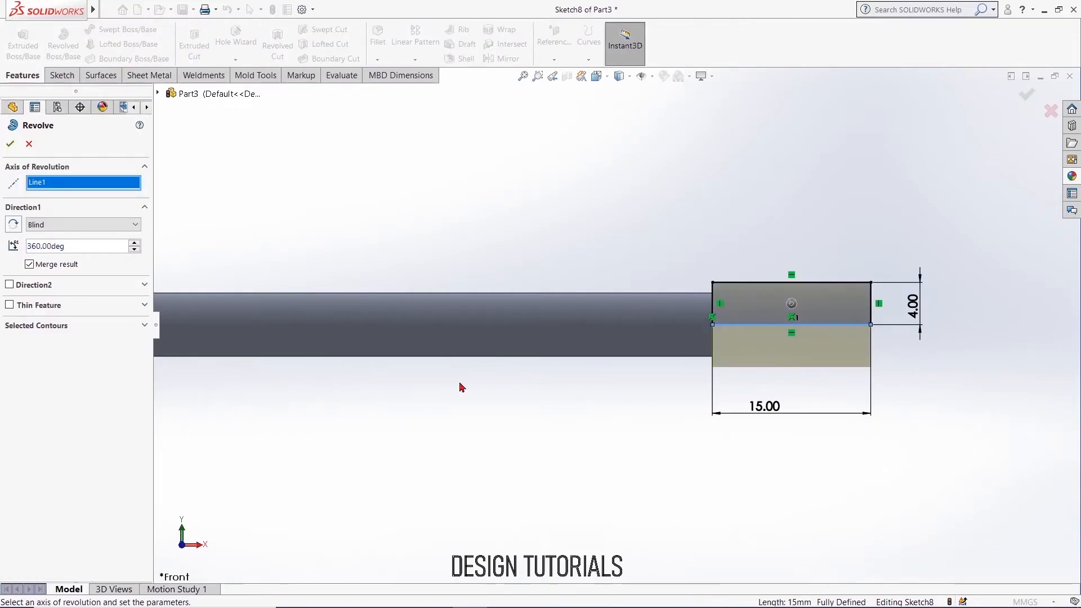
{"action": "left_click", "coordinate": [9, 145]}
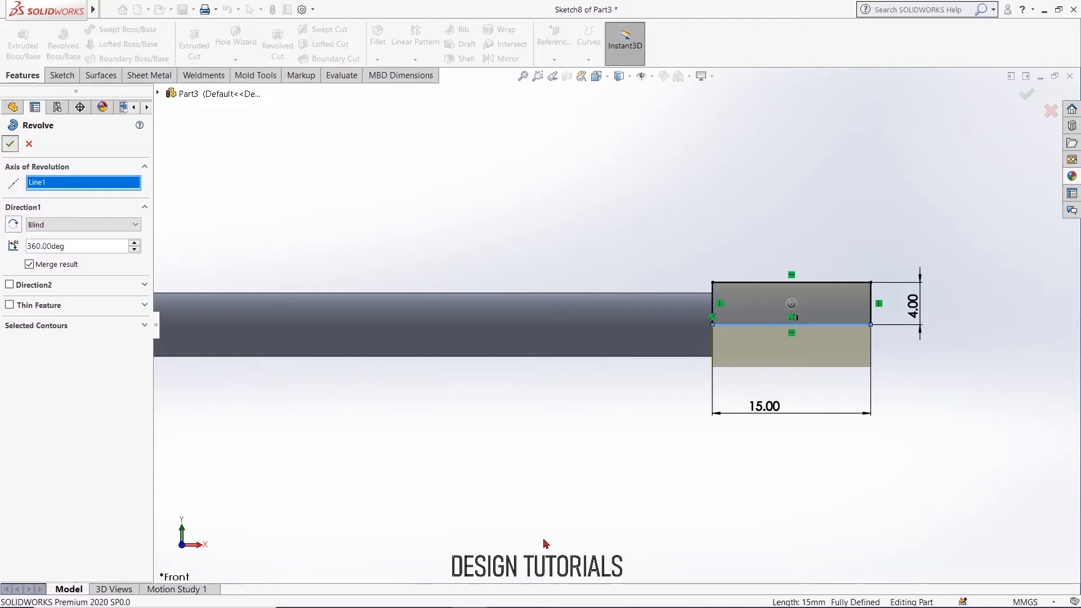
{"action": "left_click", "coordinate": [580, 499]}
Step: Start a sketch on the end face of the revolved tip and draw a six-sided inscribed-circle polygon centred on the origin
{"action": "middle_click_drag", "start_coordinate": [772, 511], "coordinate": [692, 342]}
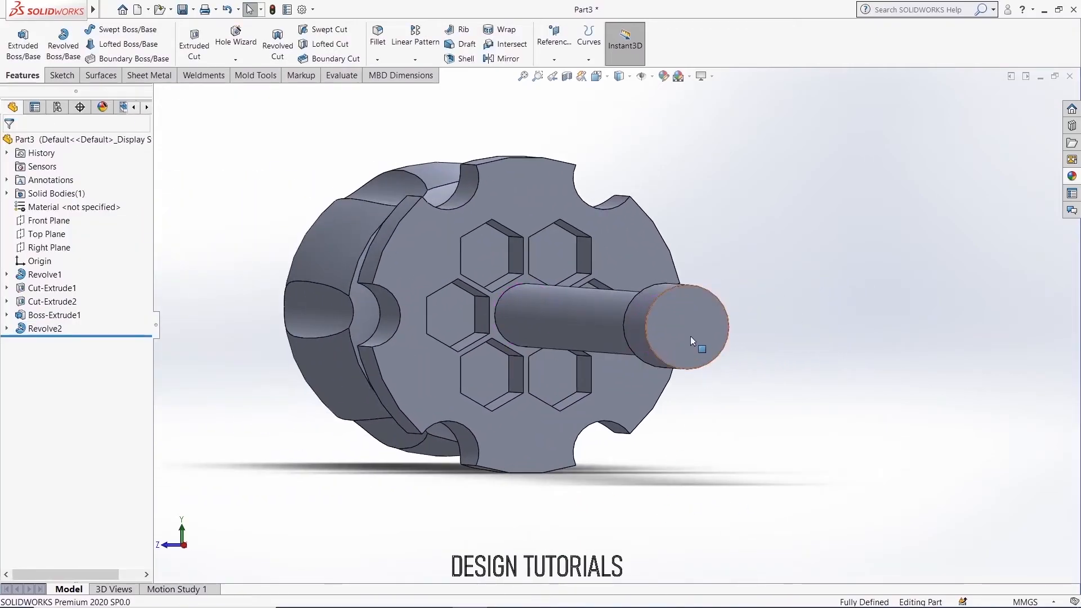
{"action": "left_click", "coordinate": [692, 342]}
{"action": "left_click", "coordinate": [747, 311]}
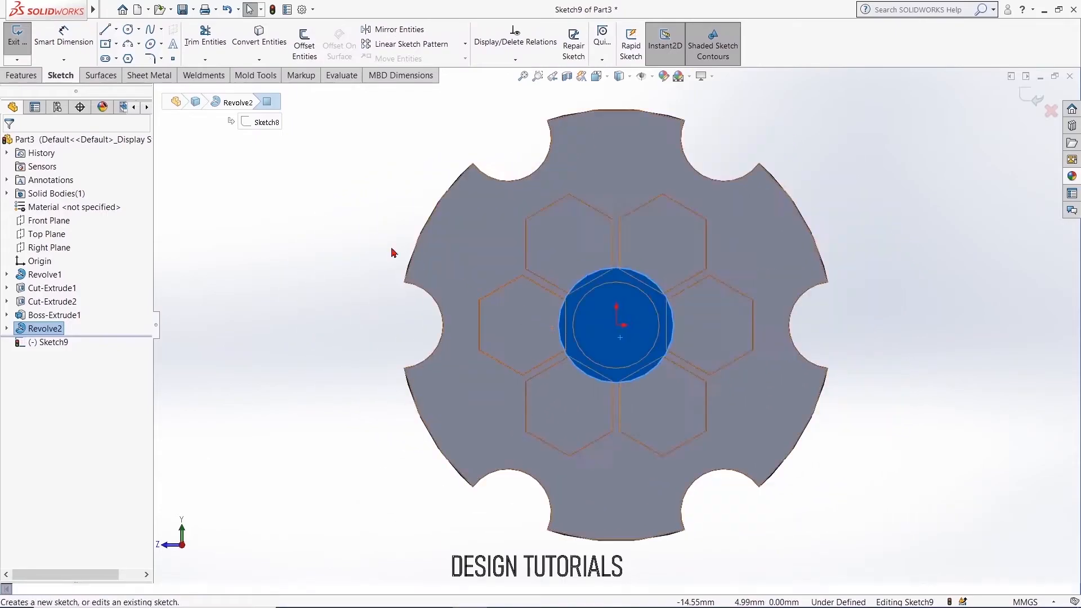
{"action": "left_click", "coordinate": [285, 242]}
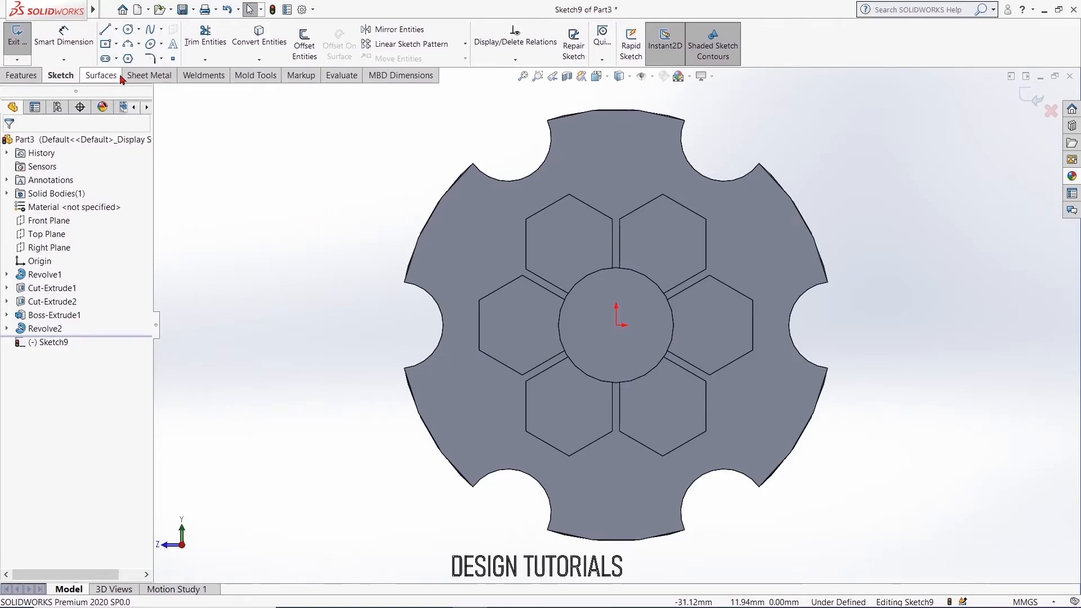
{"action": "left_click", "coordinate": [134, 58]}
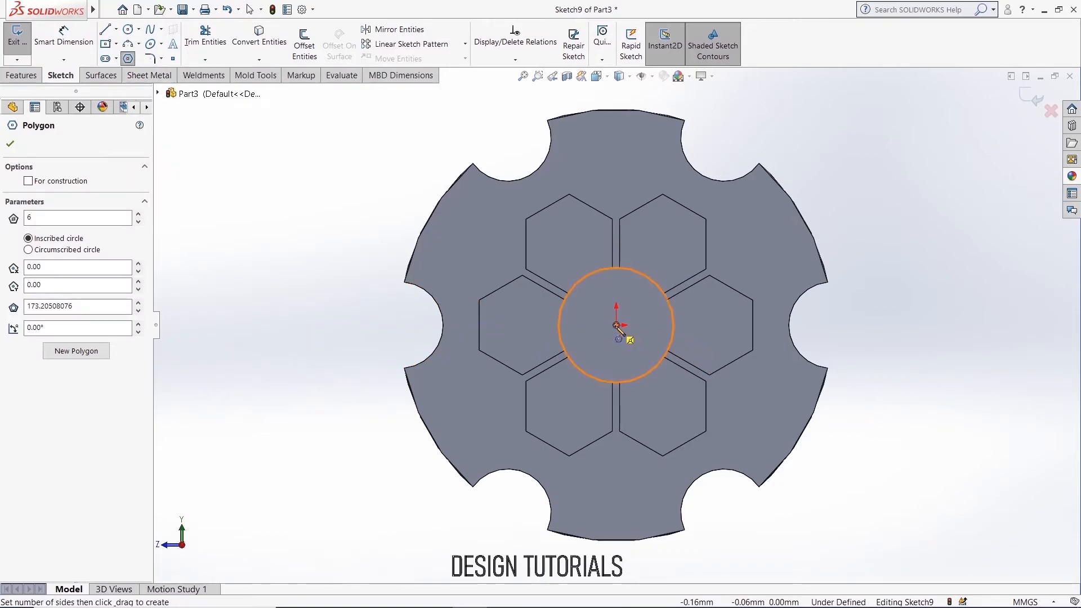
{"action": "left_click_drag", "start_coordinate": [617, 325], "coordinate": [663, 357]}
{"action": "right_click", "coordinate": [868, 207]}
{"action": "left_click", "coordinate": [874, 210]}
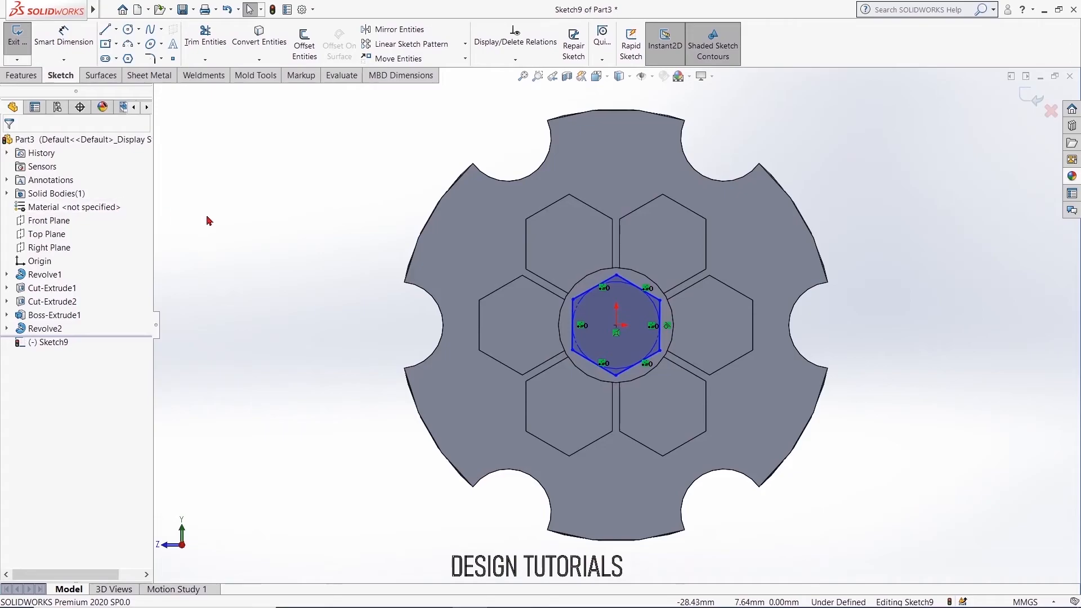
Step: Make one side of the tip's hexagon vertical and dimension the distance between its two vertical sides as 6 mm
{"action": "left_click", "coordinate": [661, 341]}
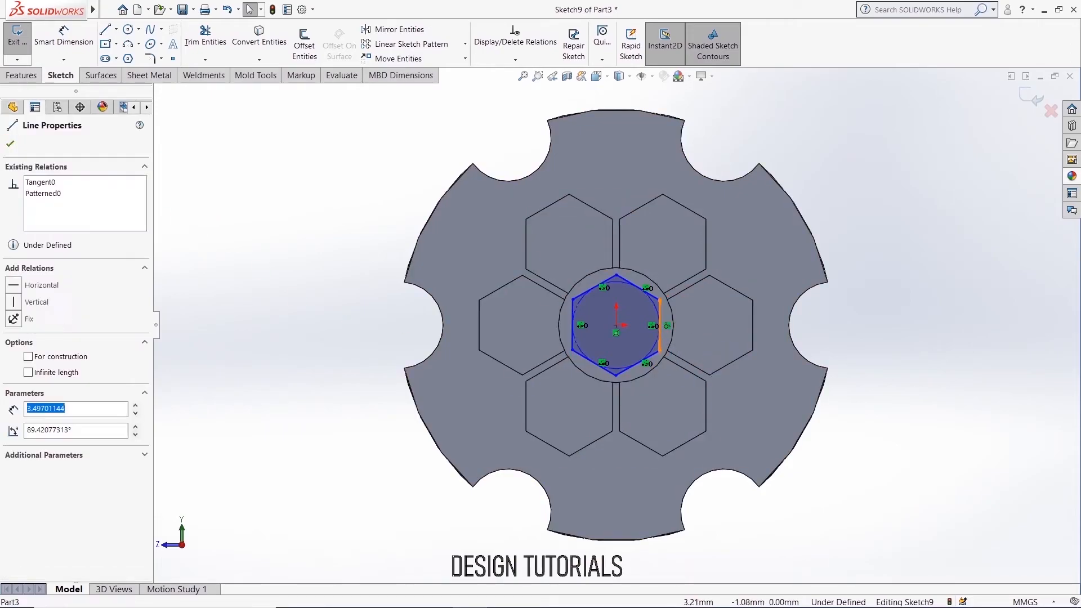
{"action": "key", "text": "Escape"}
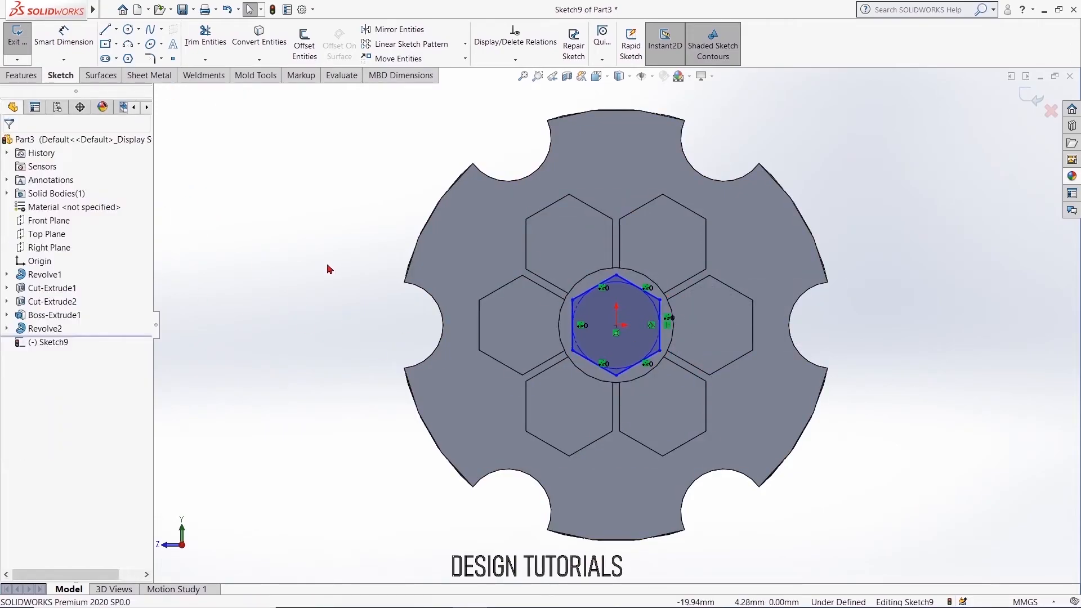
{"action": "left_click", "coordinate": [64, 37]}
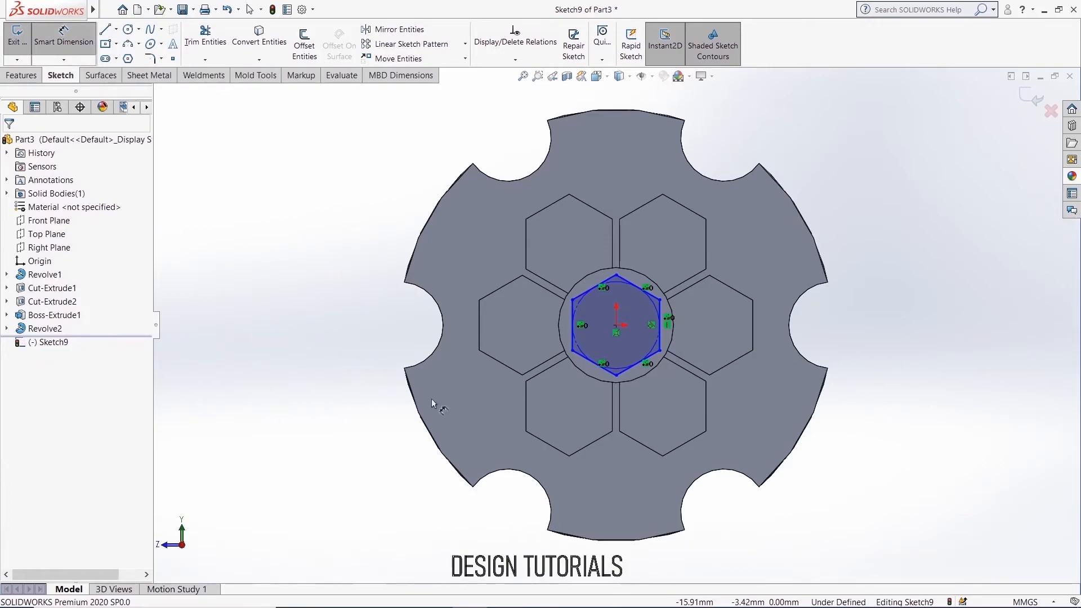
{"action": "left_click", "coordinate": [573, 340]}
{"action": "left_click", "coordinate": [660, 329]}
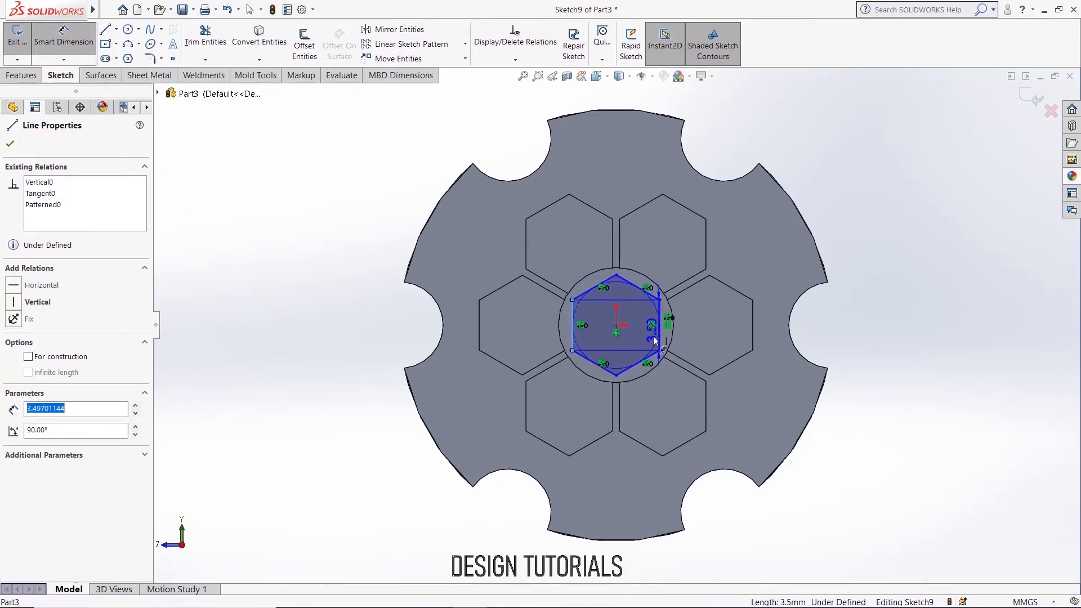
{"action": "left_click", "coordinate": [627, 470]}
{"action": "type", "text": "6.05700149mm"}
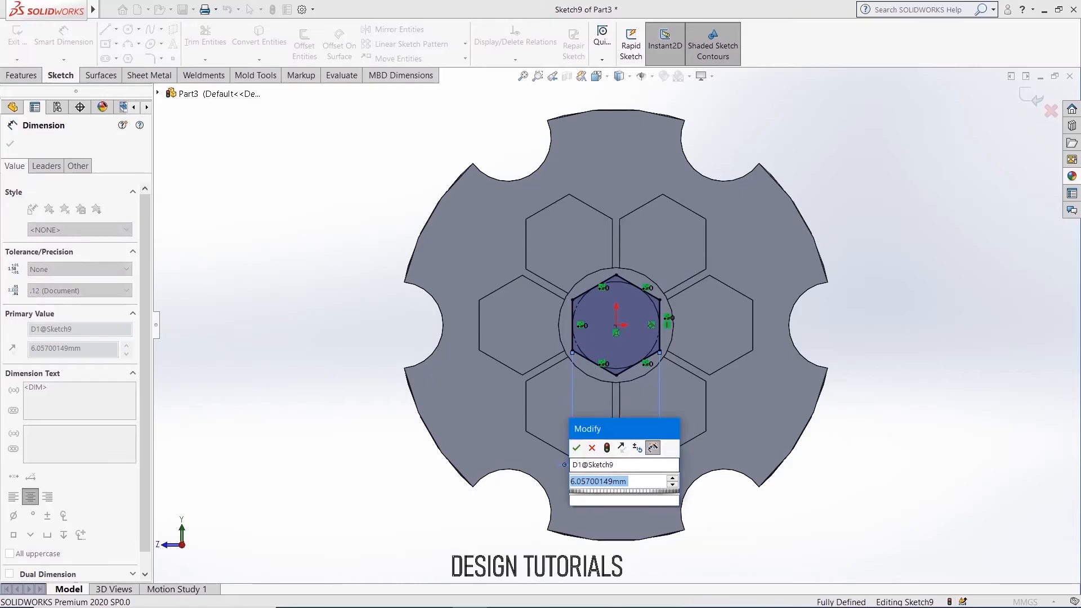
{"action": "key", "text": "Return"}
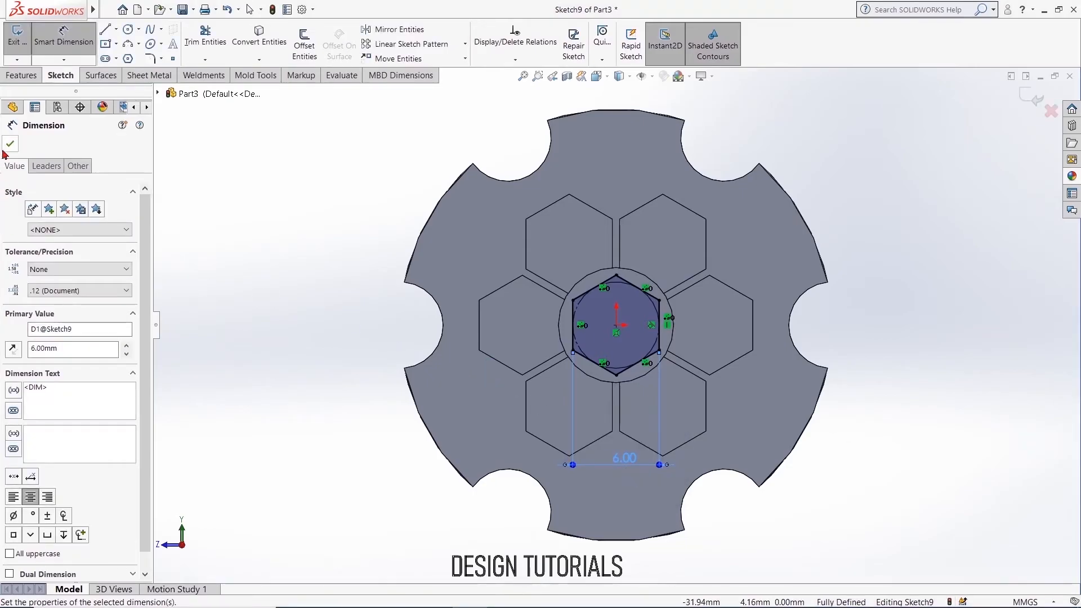
{"action": "left_click", "coordinate": [9, 144]}
Step: Cut-extrude the hexagon into the shaft's tip with a blind depth of 12 mm
{"action": "left_click", "coordinate": [14, 76]}
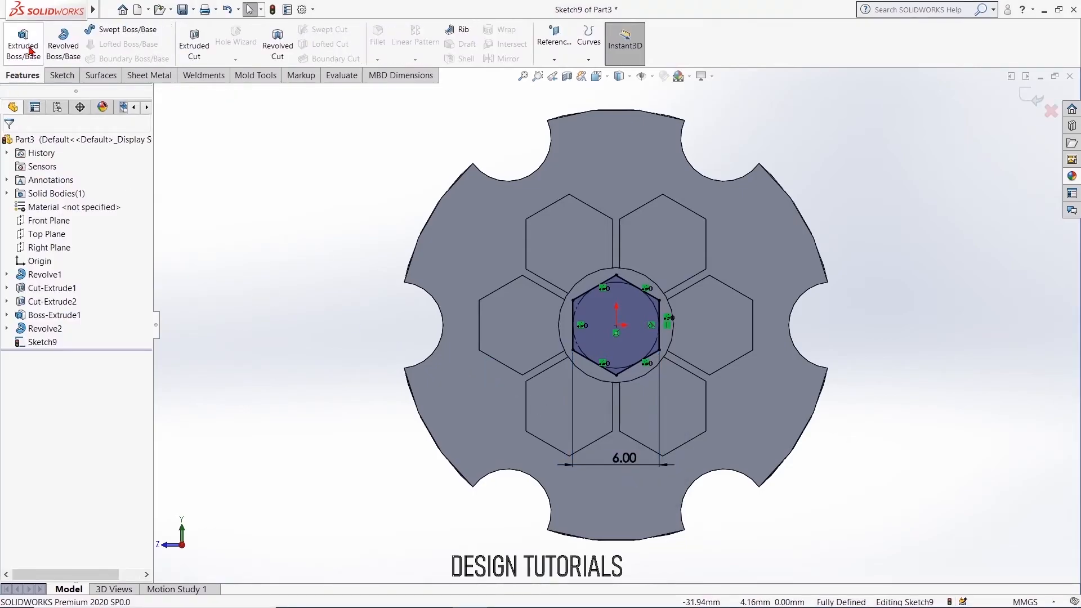
{"action": "left_click", "coordinate": [198, 57]}
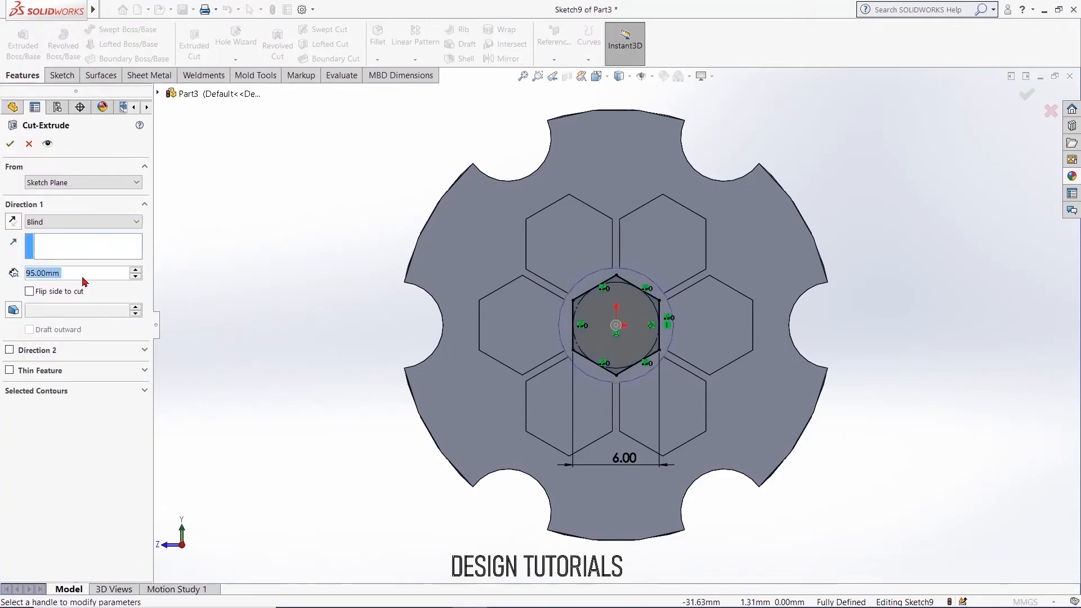
{"action": "type", "text": "12"}
{"action": "key", "text": "Return"}
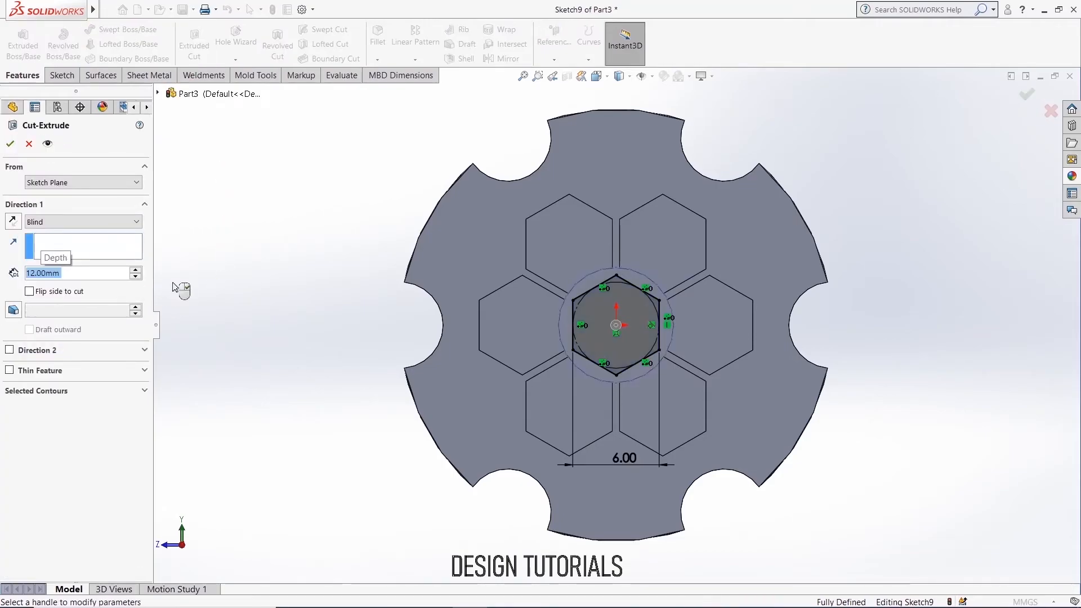
{"action": "middle_click_drag", "start_coordinate": [235, 253], "coordinate": [98, 225]}
{"action": "left_click", "coordinate": [10, 144]}
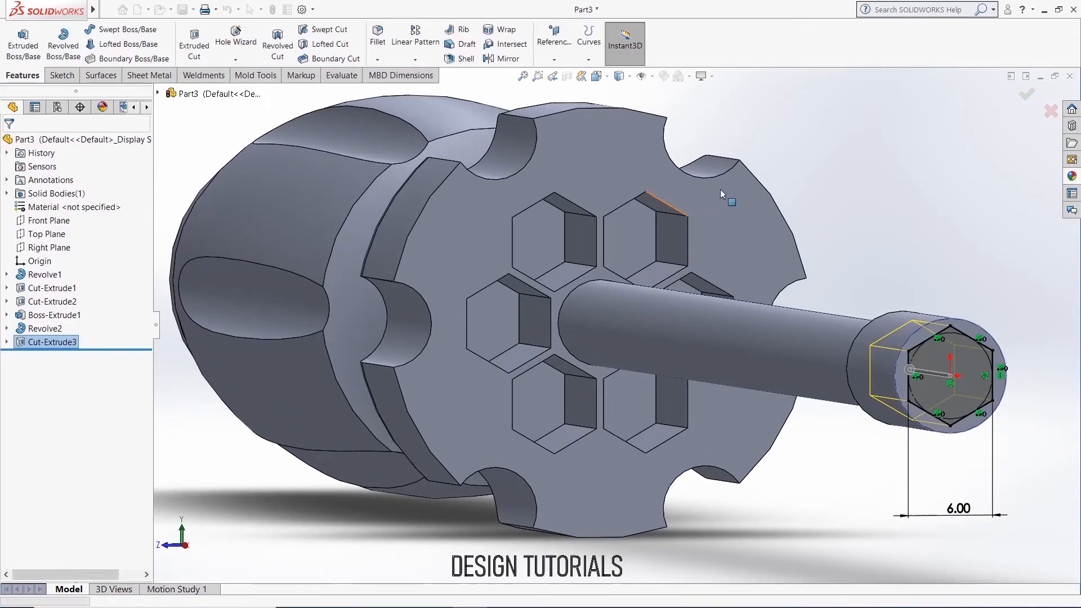
{"action": "key", "text": "f"}
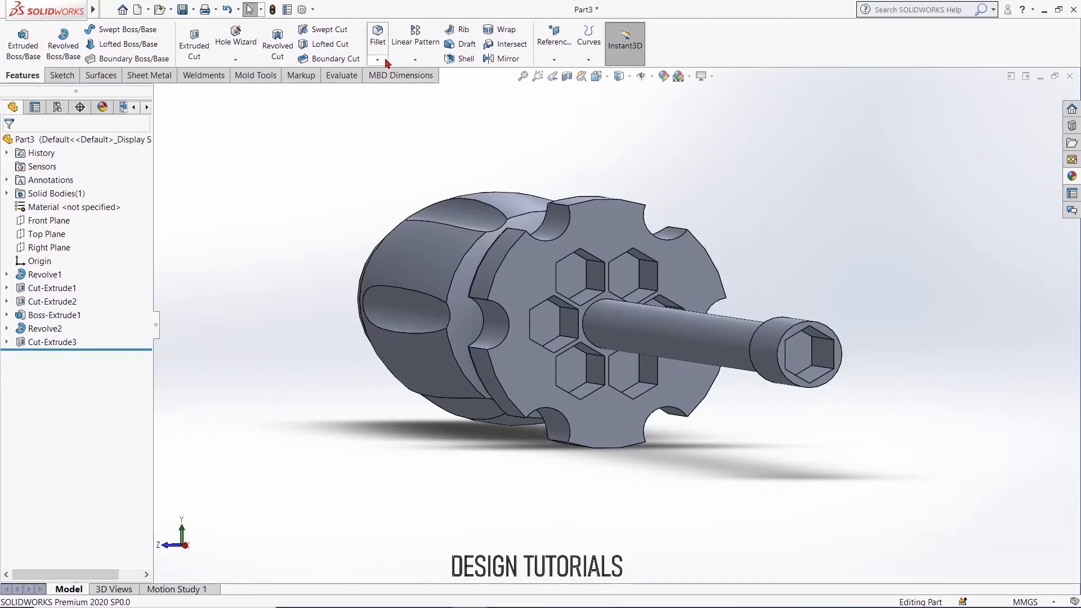
Step: Fillet the outer edge of the tip's shoulder on the handle side with a 2 mm radius
{"action": "left_click", "coordinate": [378, 34]}
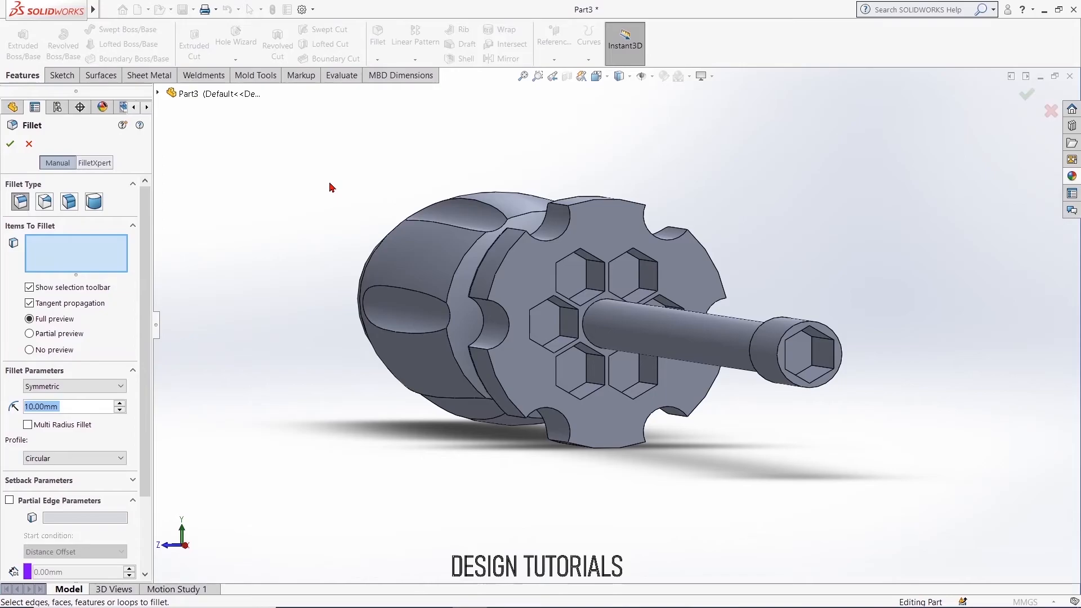
{"action": "middle_click_drag", "start_coordinate": [694, 306], "coordinate": [998, 313]}
{"action": "key", "text": "f"}
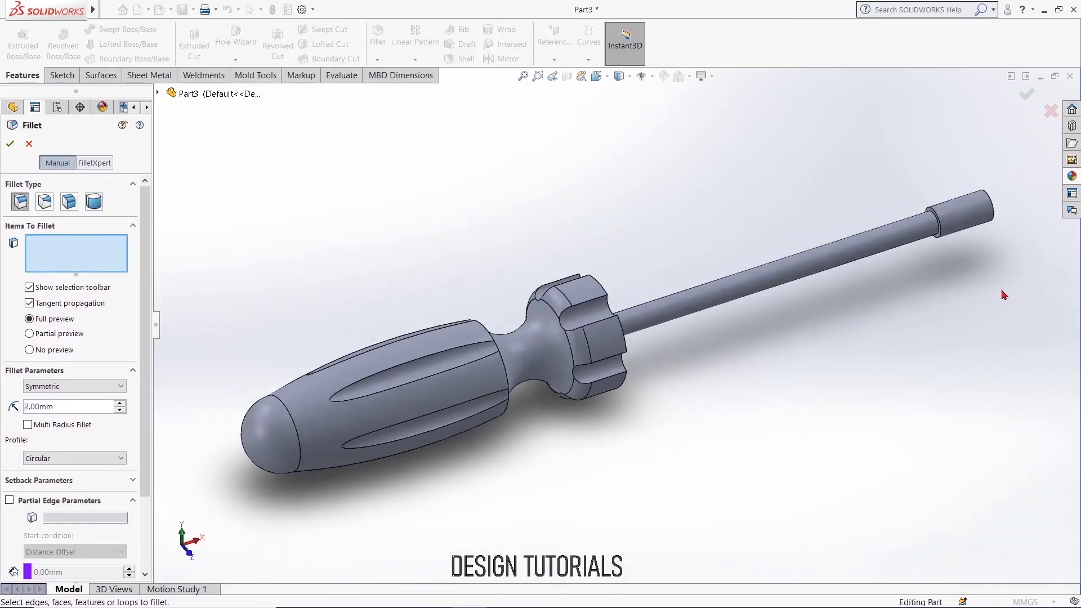
{"action": "scroll", "coordinate": [876, 237], "scroll_direction": "down", "scroll_amount": 8}
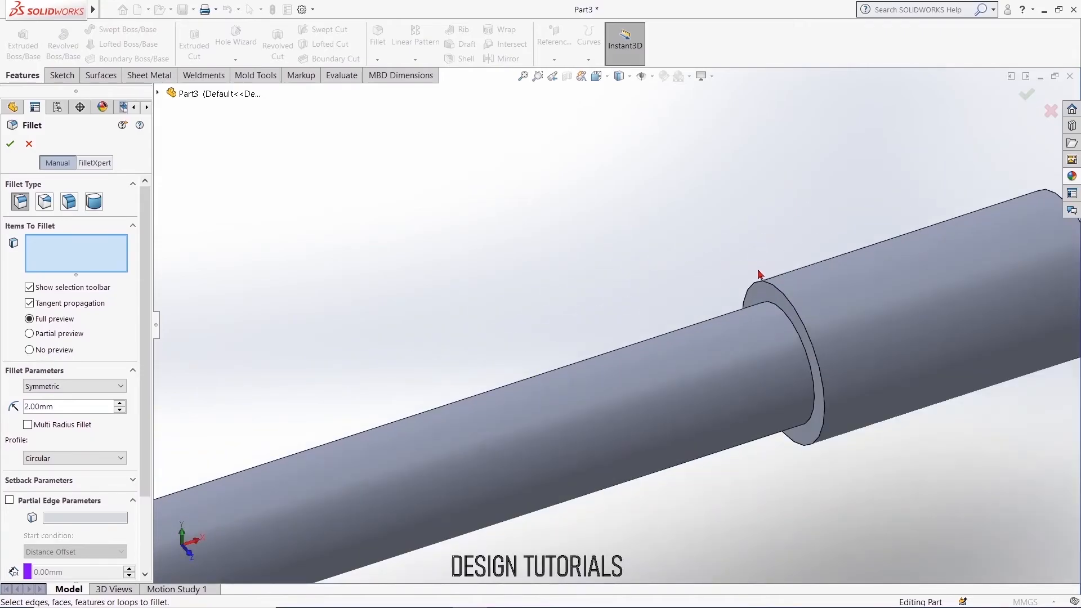
{"action": "left_click", "coordinate": [758, 285]}
{"action": "left_click", "coordinate": [10, 146]}
{"action": "scroll", "coordinate": [456, 240], "scroll_direction": "up", "scroll_amount": 5}
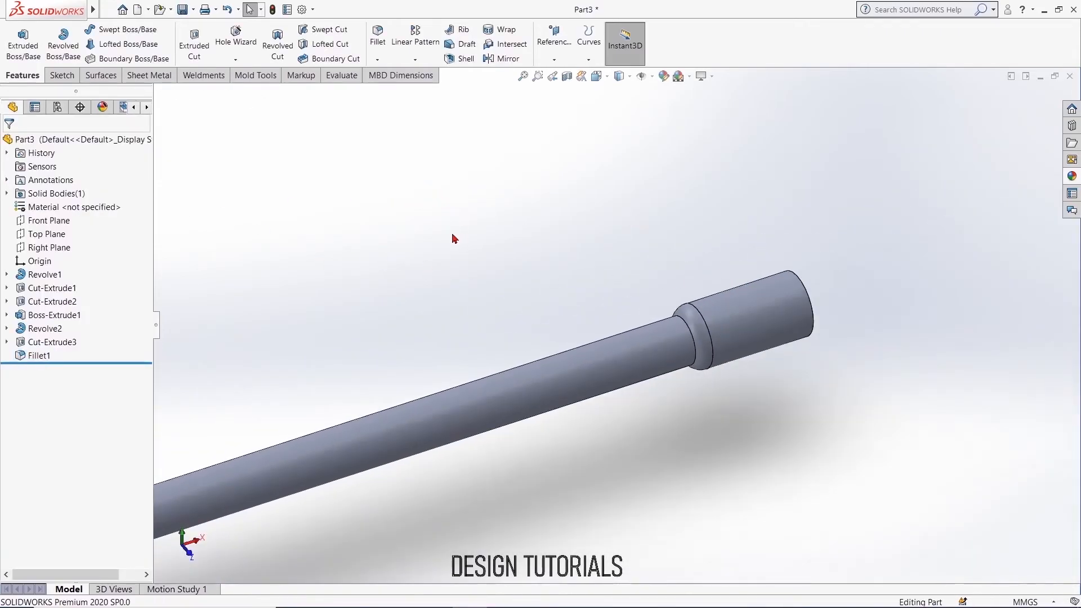
Step: Fillet the edge where the shaft meets the handle's front face with a 1 mm radius
{"action": "middle_click_drag", "start_coordinate": [449, 236], "coordinate": [335, 210]}
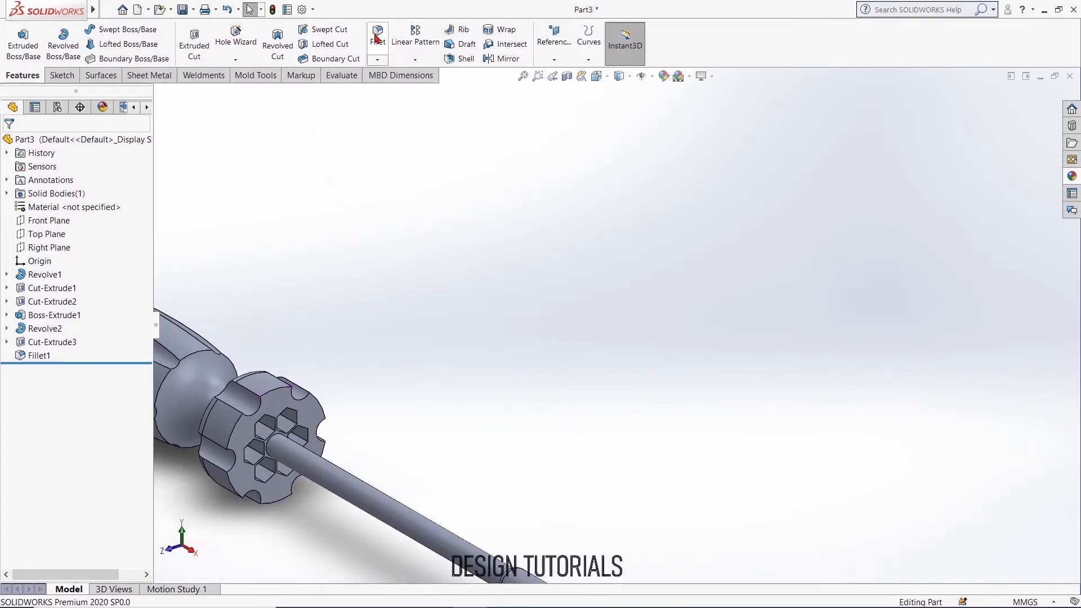
{"action": "type", "text": "1"}
{"action": "key", "text": "Return"}
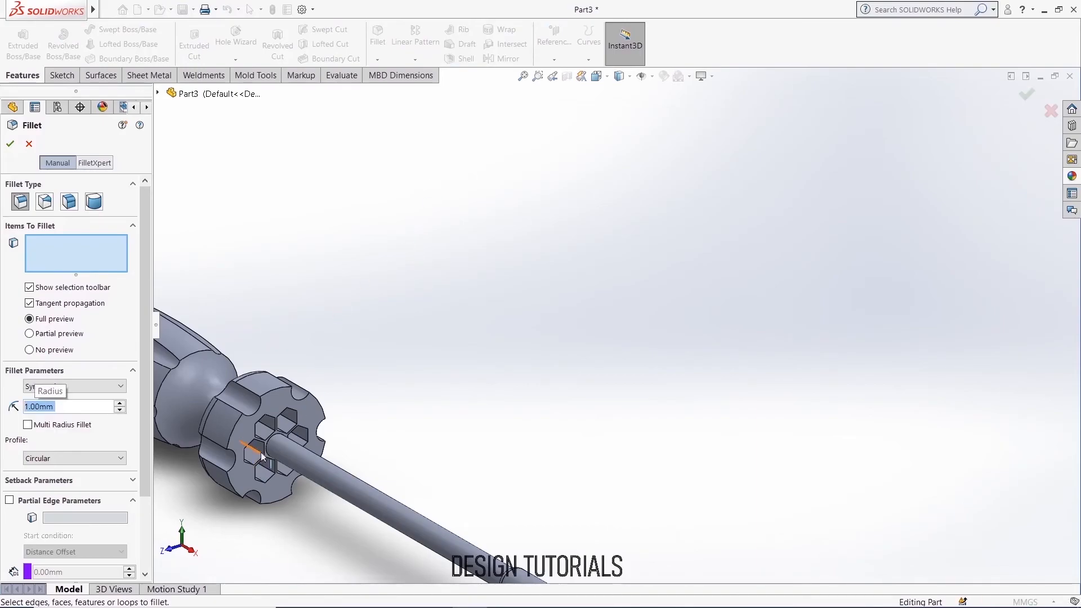
{"action": "scroll", "coordinate": [262, 456], "scroll_direction": "down", "scroll_amount": 5}
{"action": "scroll", "coordinate": [551, 328], "scroll_direction": "down", "scroll_amount": 4}
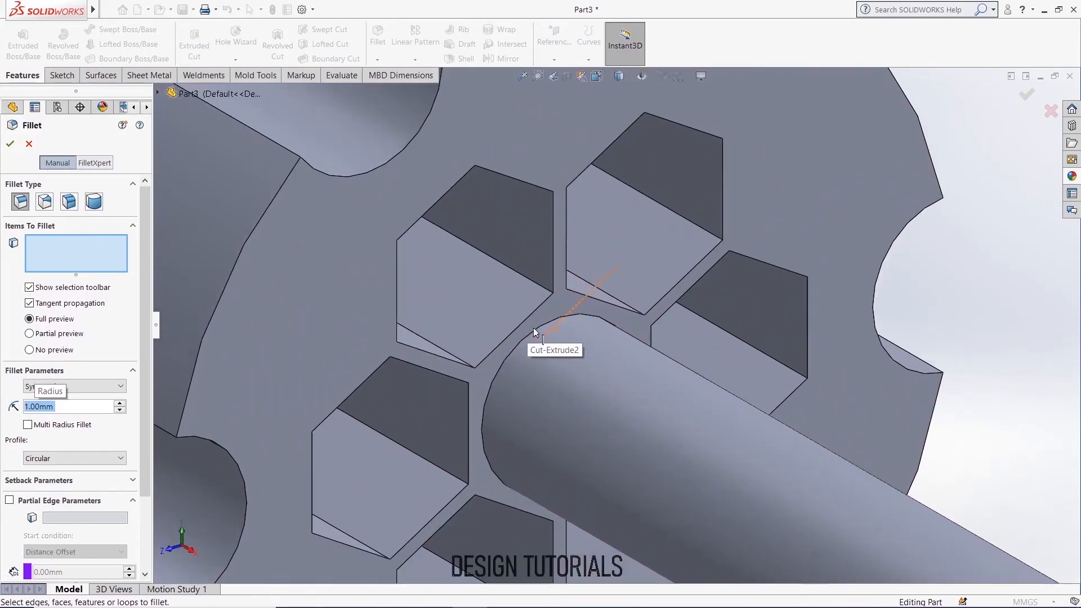
{"action": "left_click", "coordinate": [539, 332]}
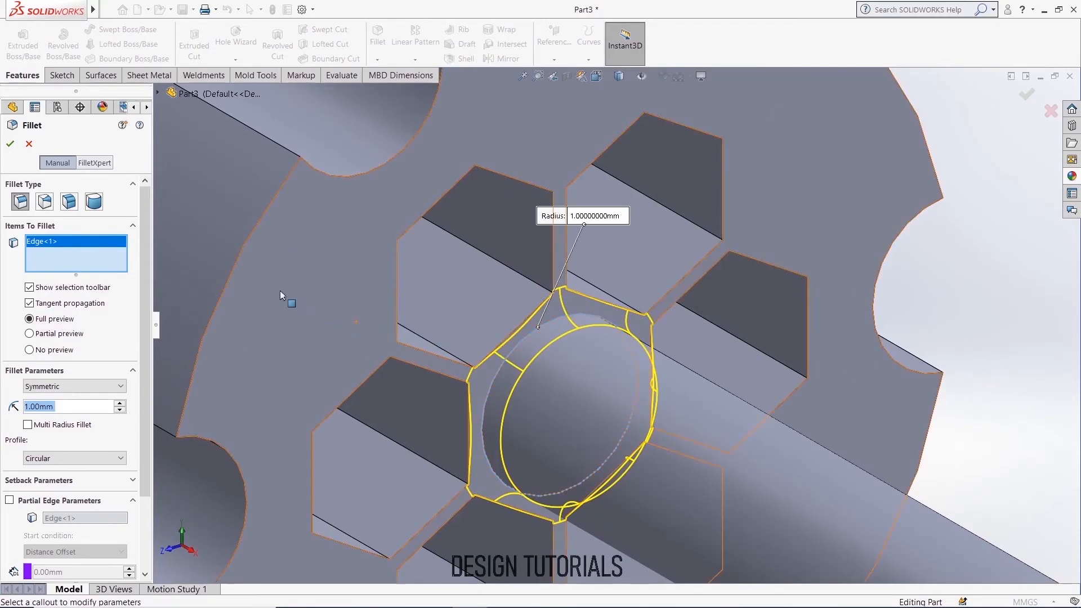
{"action": "left_click", "coordinate": [9, 146]}
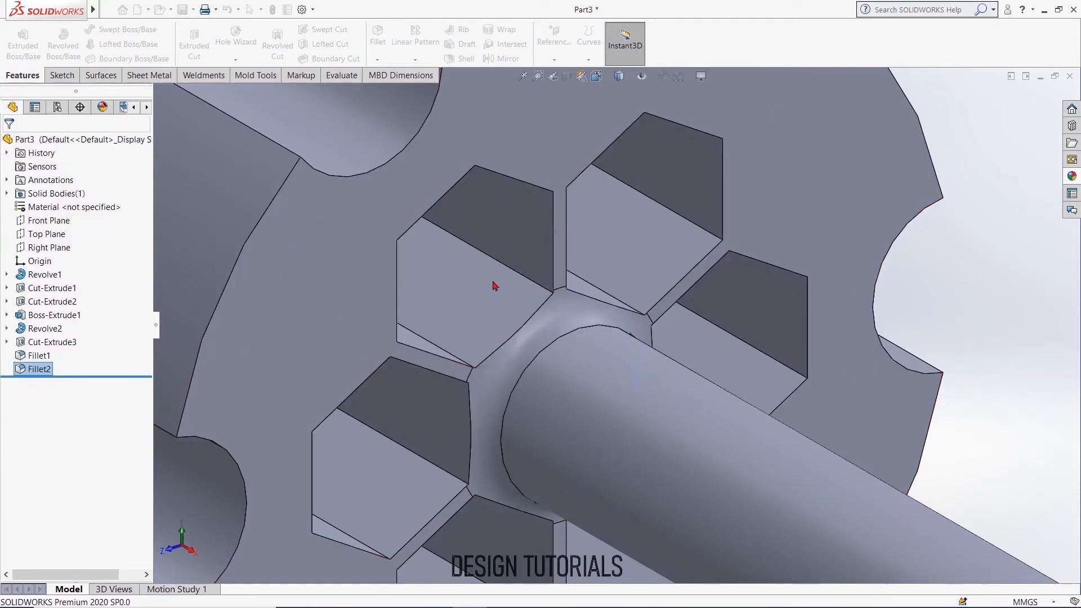
Step: Start a sketch on the handle's front face around the hexagonal holes and view it face-on
{"action": "scroll", "coordinate": [534, 273], "scroll_direction": "up", "scroll_amount": 6}
{"action": "scroll", "coordinate": [535, 280], "scroll_direction": "up", "scroll_amount": 3}
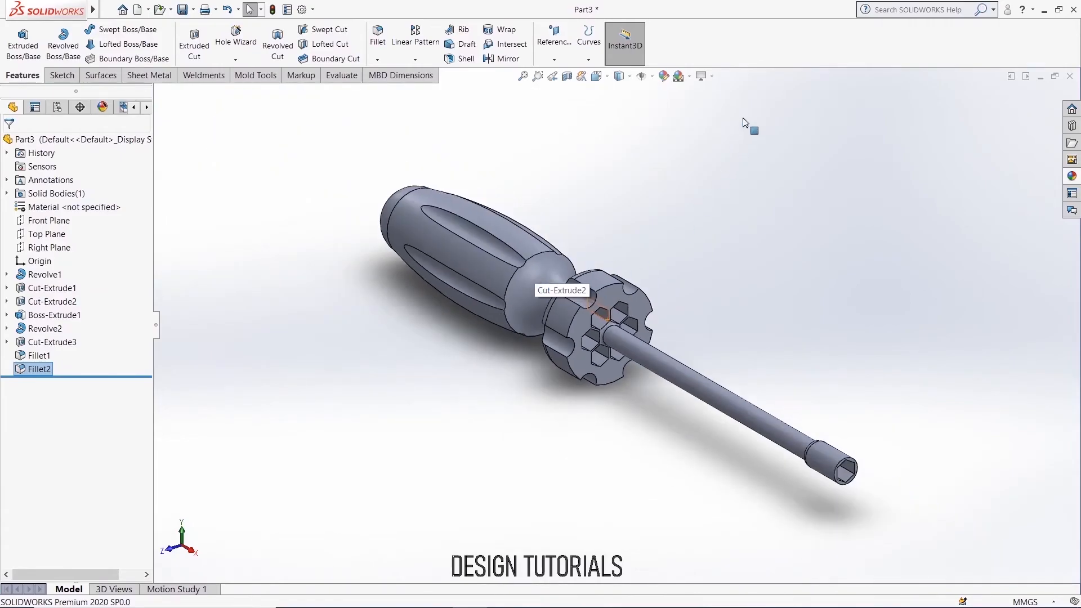
{"action": "middle_click_drag", "start_coordinate": [738, 206], "coordinate": [638, 211]}
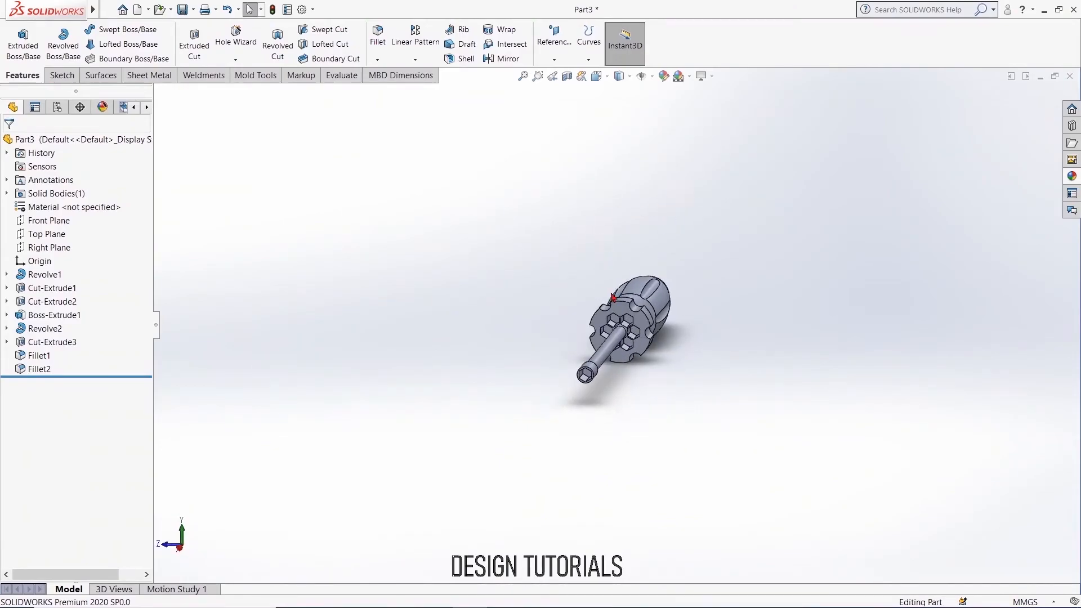
{"action": "left_click", "coordinate": [619, 309]}
{"action": "left_click", "coordinate": [666, 269]}
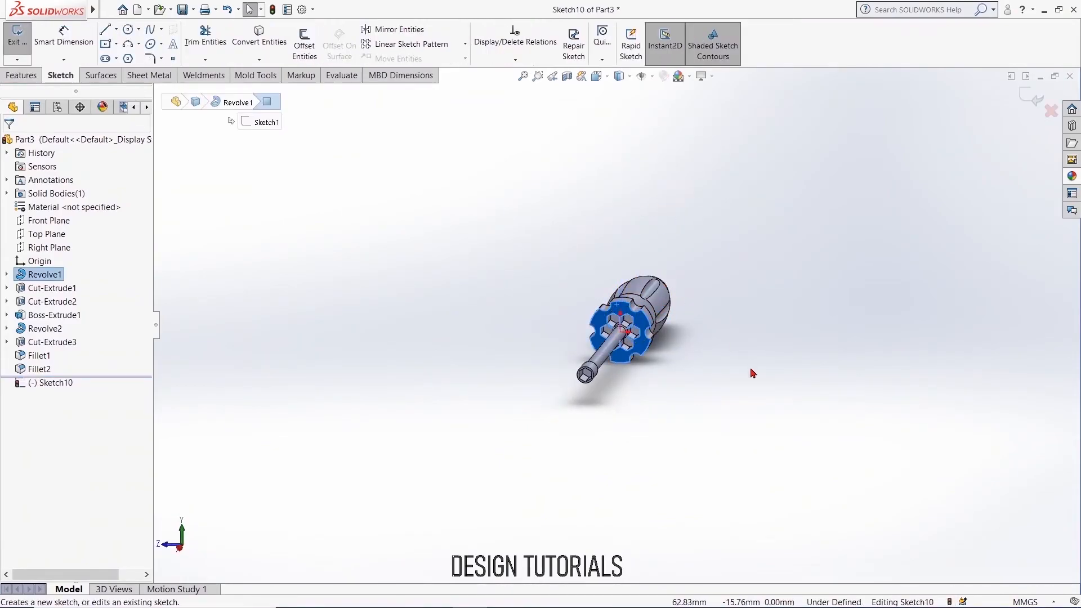
{"action": "left_click", "coordinate": [330, 185]}
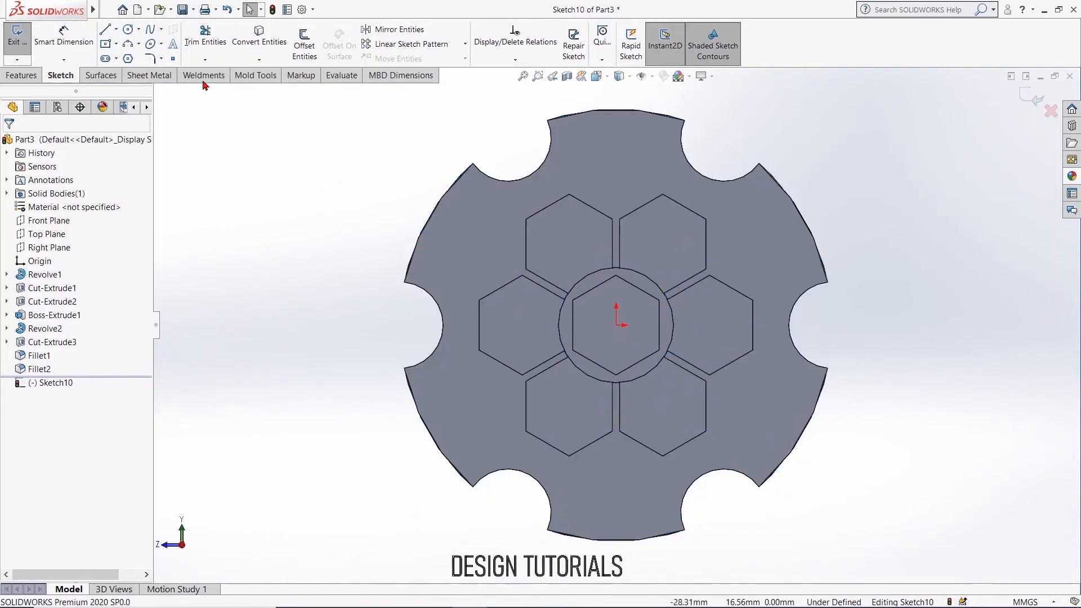
Step: Draw two concentric circles centred on the origin, with radii of about 14.4 mm and 13.1 mm
{"action": "left_click", "coordinate": [128, 29]}
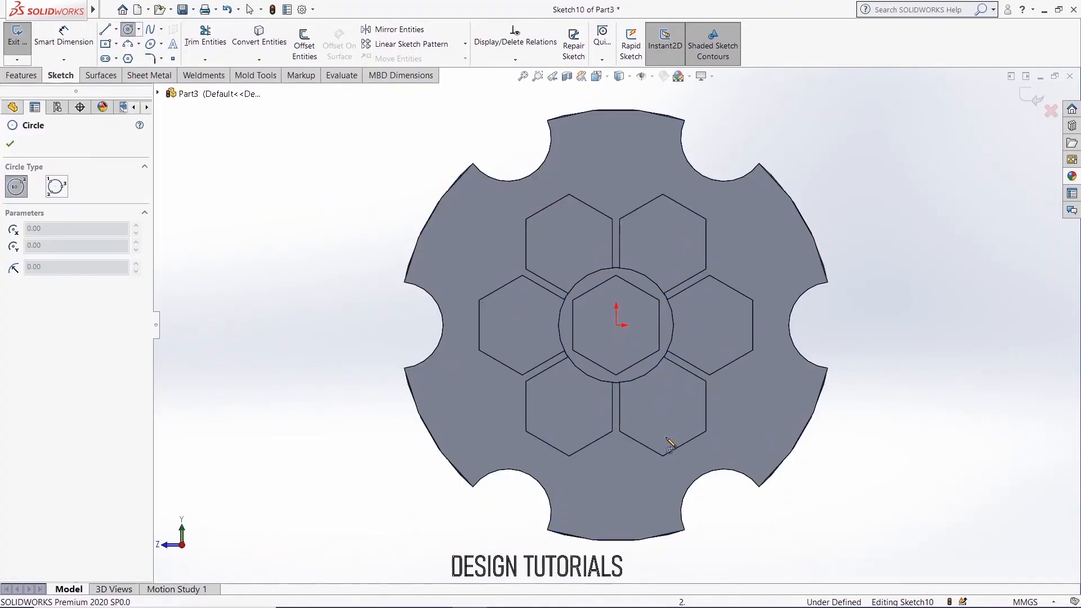
{"action": "left_click", "coordinate": [617, 325]}
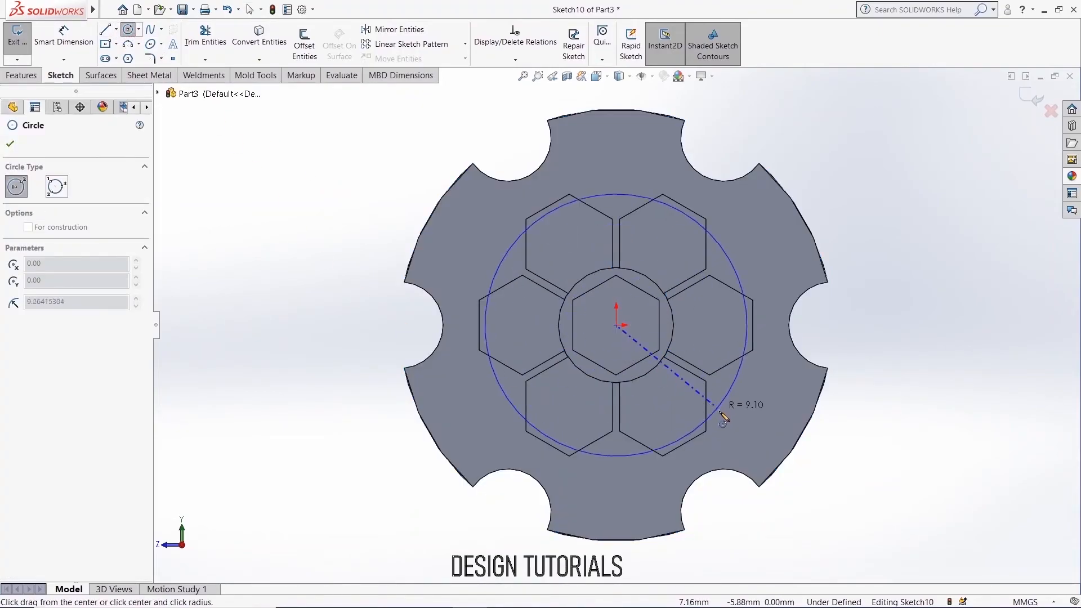
{"action": "left_click", "coordinate": [768, 467]}
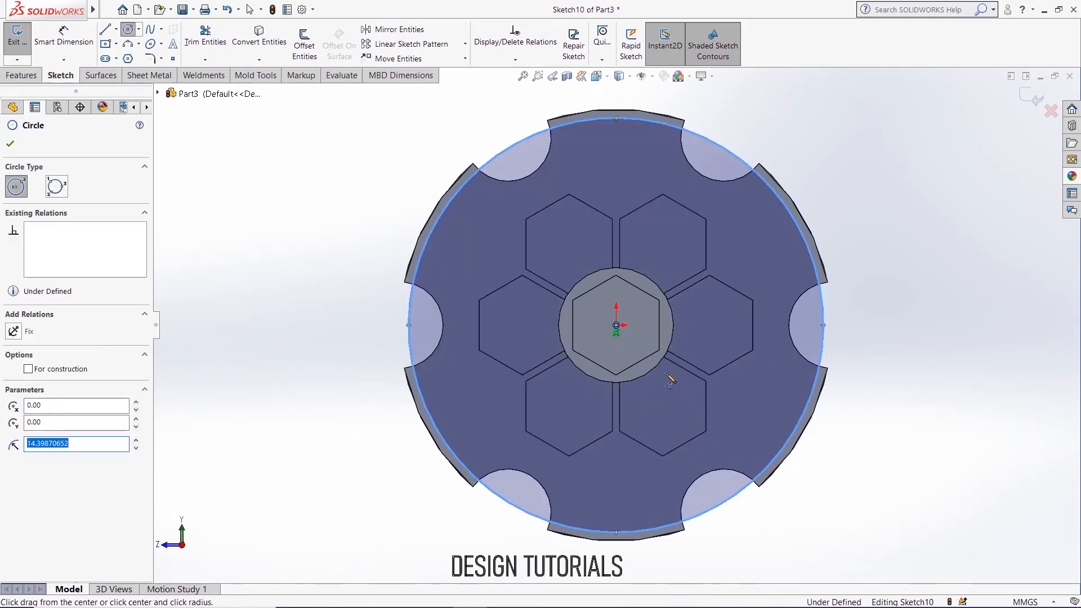
{"action": "left_click", "coordinate": [617, 325]}
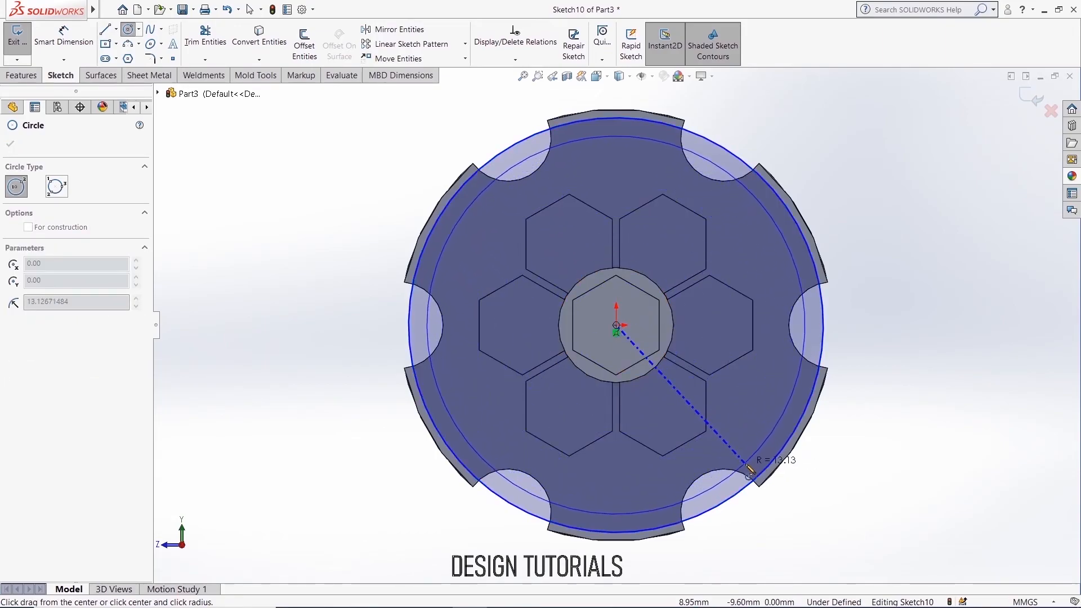
{"action": "left_click", "coordinate": [752, 456]}
{"action": "right_click", "coordinate": [325, 129]}
{"action": "left_click", "coordinate": [356, 179]}
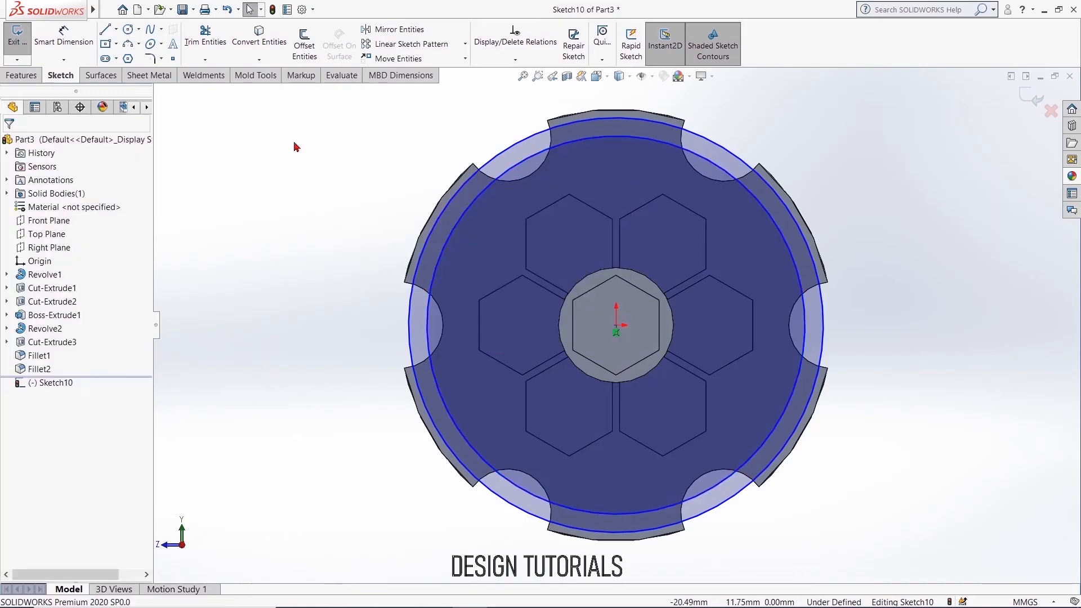
Step: Dimension the outer circle's diameter as 29 mm and the inner circle's diameter as 27 mm
{"action": "left_click", "coordinate": [58, 33]}
{"action": "left_click", "coordinate": [409, 311]}
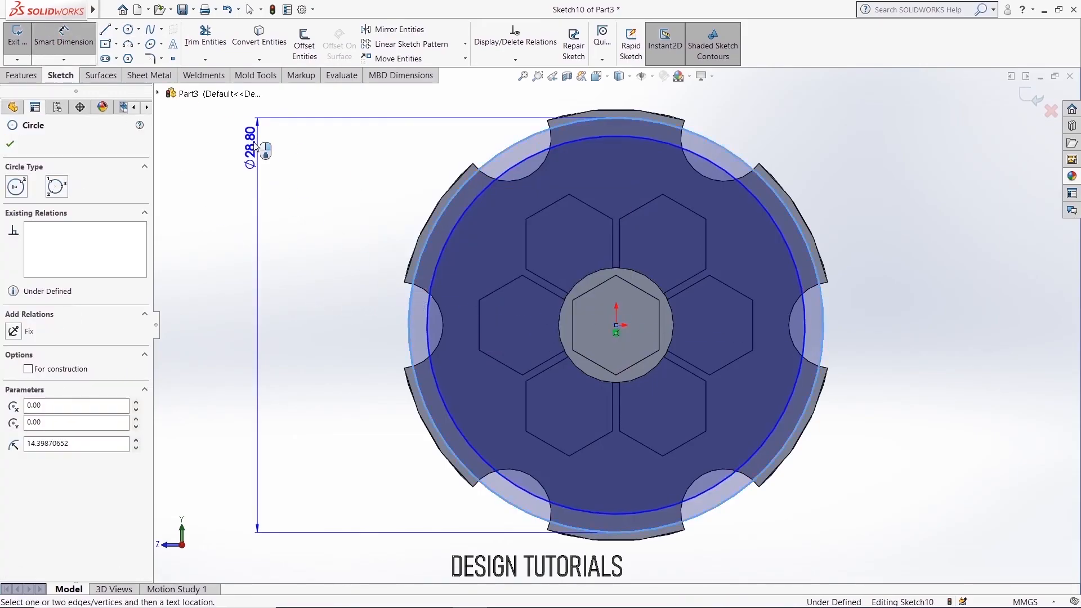
{"action": "left_click", "coordinate": [251, 125]}
{"action": "type", "text": "29"}
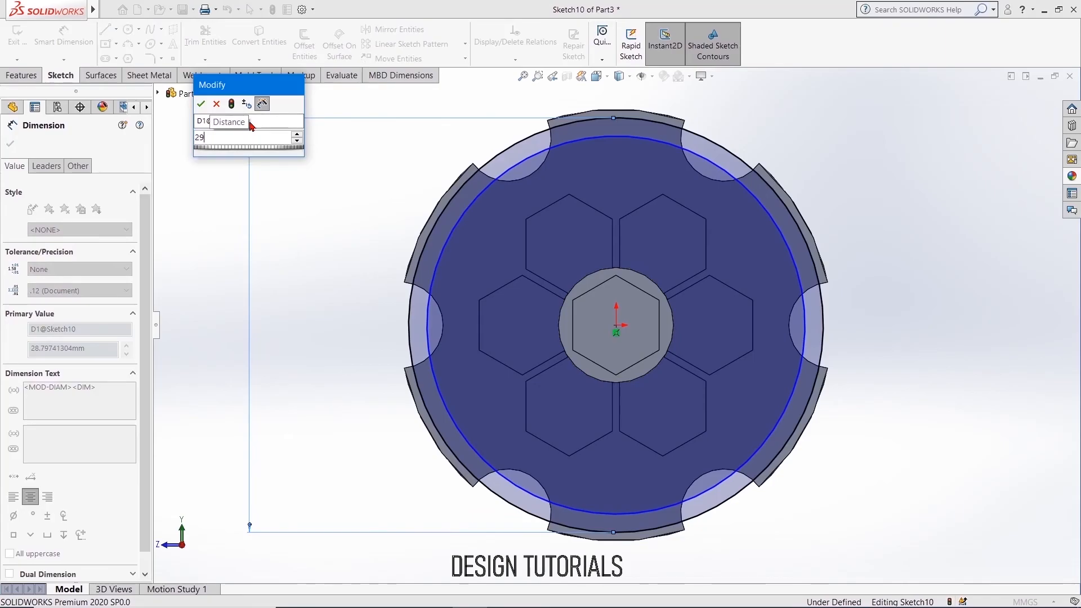
{"action": "key", "text": "Return"}
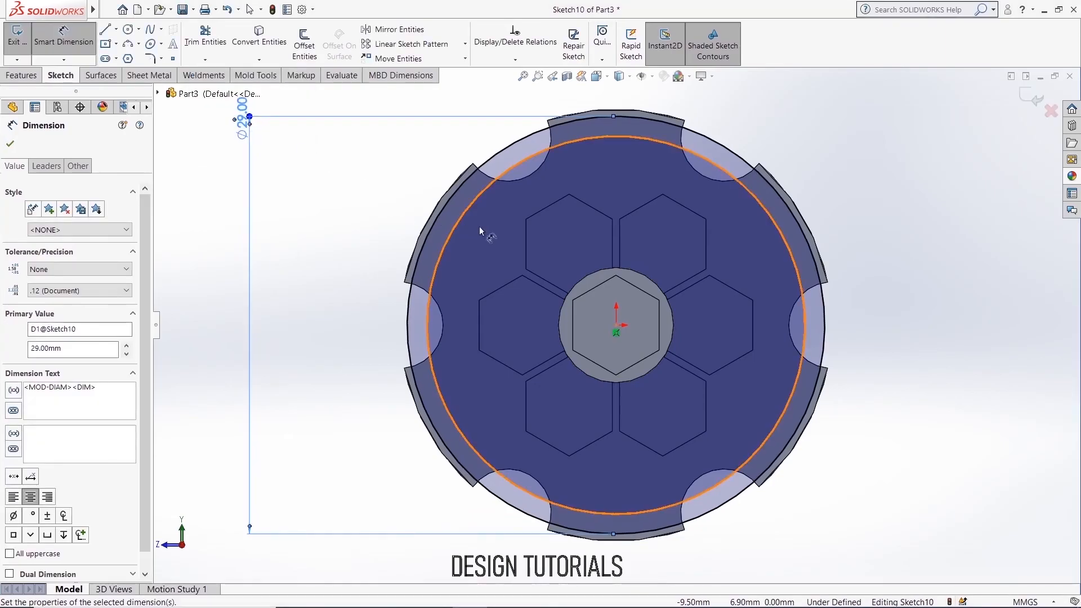
{"action": "left_click", "coordinate": [463, 218]}
{"action": "left_click", "coordinate": [323, 158]}
{"action": "type", "text": "27"}
{"action": "key", "text": "Return"}
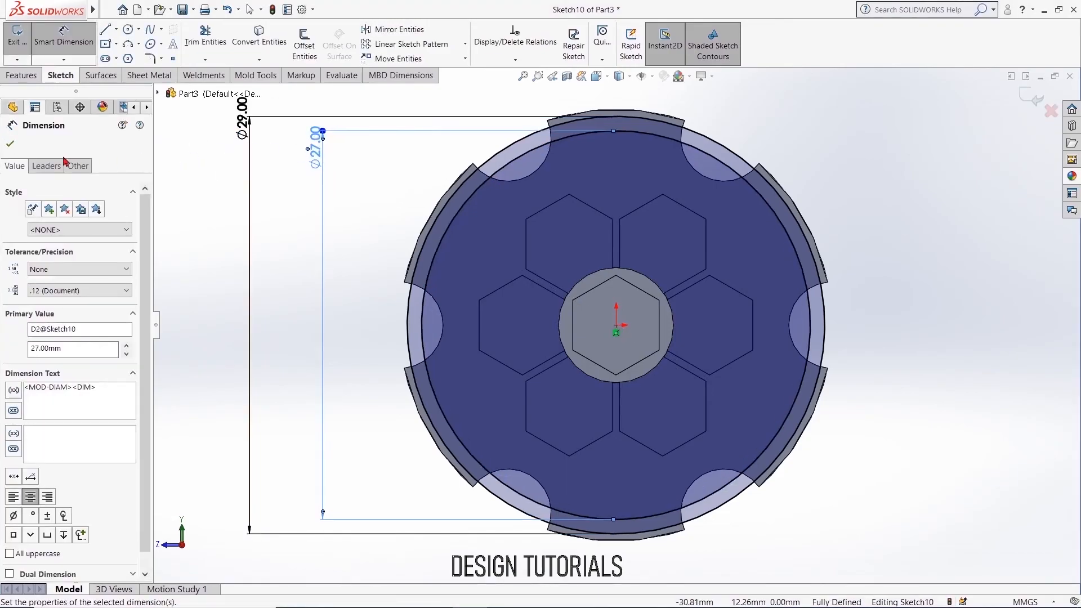
{"action": "left_click", "coordinate": [10, 142]}
Step: Cut-extrude the ring between the two circles into the handle's front face with a blind depth of 0.5 mm
{"action": "left_click", "coordinate": [23, 77]}
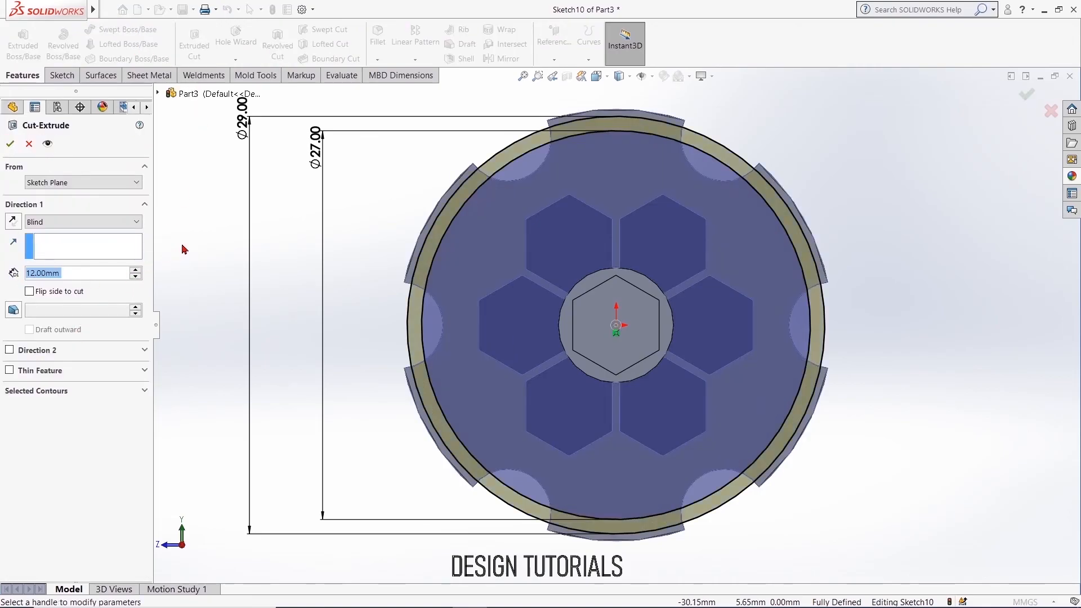
{"action": "type", "text": "0.5"}
{"action": "key", "text": "Return"}
{"action": "middle_click_drag", "start_coordinate": [208, 231], "coordinate": [428, 264]}
{"action": "scroll", "coordinate": [370, 265], "scroll_direction": "up", "scroll_amount": 5}
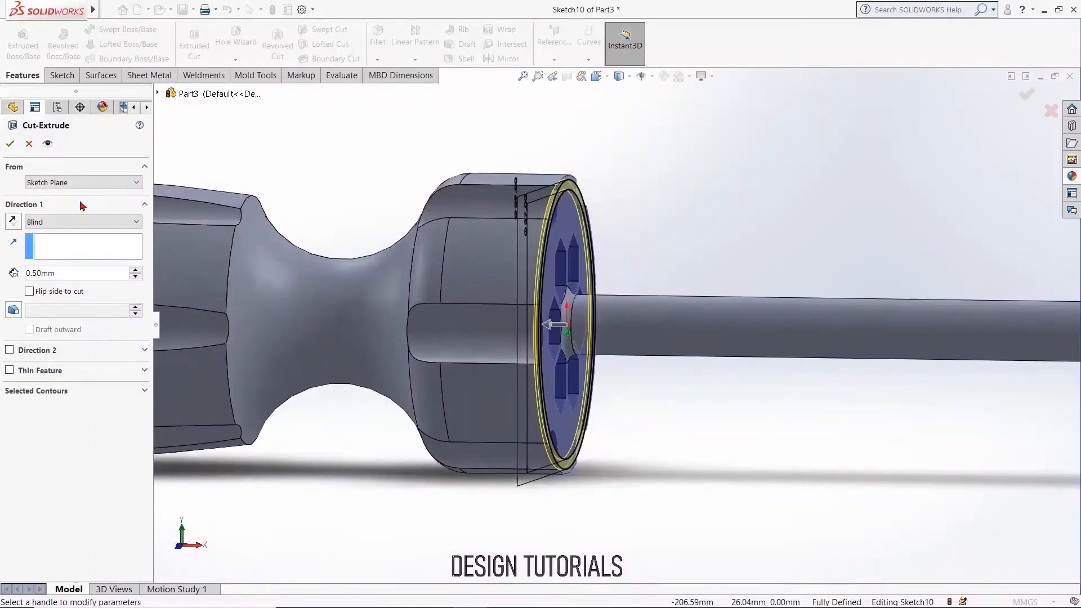
{"action": "left_click", "coordinate": [10, 144]}
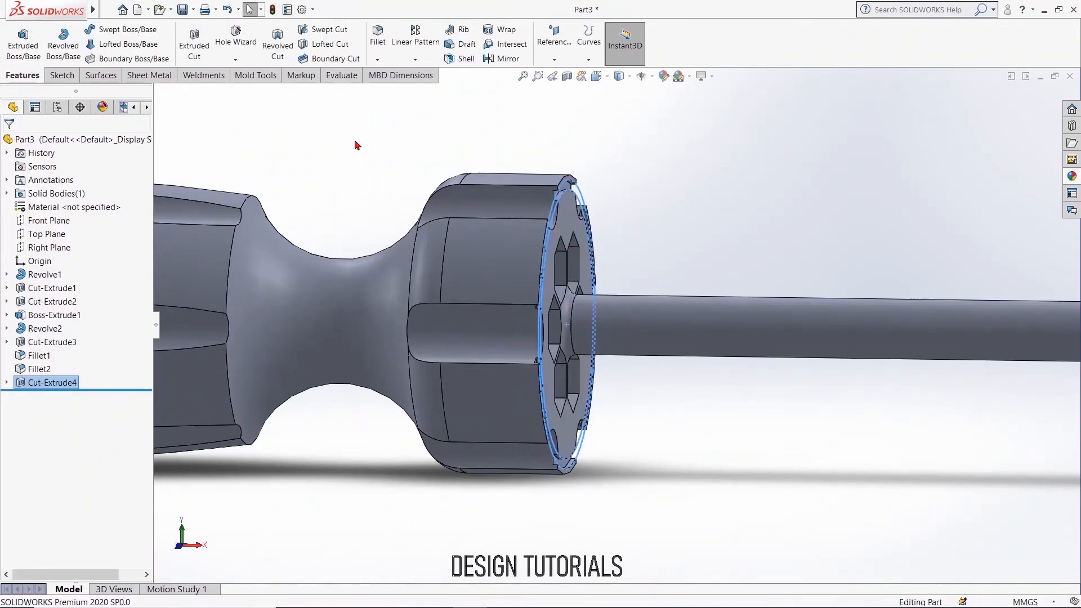
{"action": "middle_click_drag", "start_coordinate": [454, 160], "coordinate": [318, 149]}
{"action": "middle_click_drag", "start_coordinate": [381, 188], "coordinate": [513, 243]}
{"action": "middle_click_drag", "start_coordinate": [410, 237], "coordinate": [507, 271]}
{"action": "left_click", "coordinate": [611, 80]}
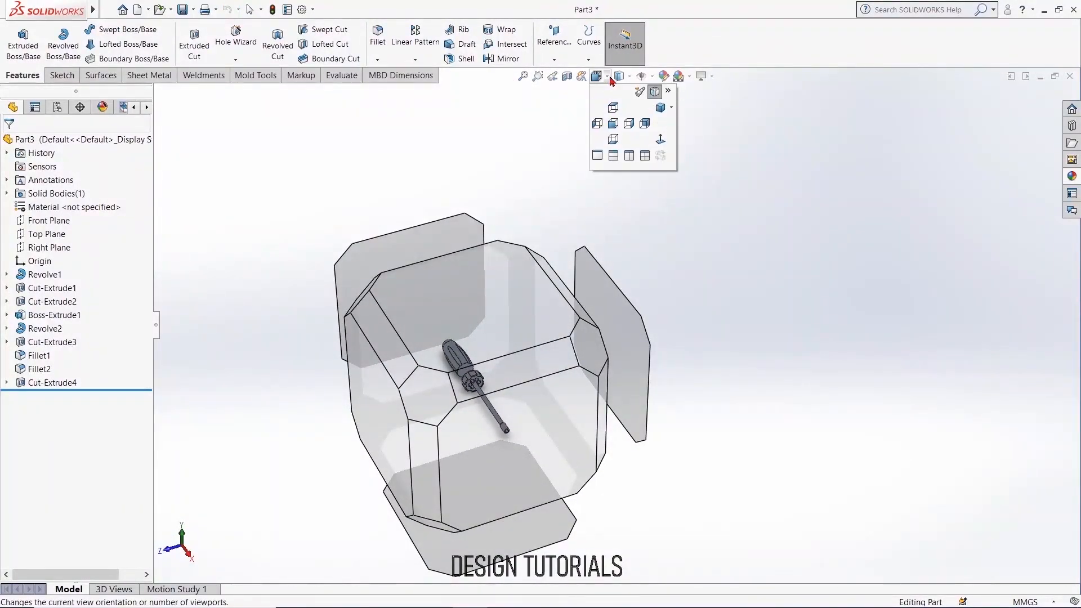
{"action": "left_click", "coordinate": [604, 79]}
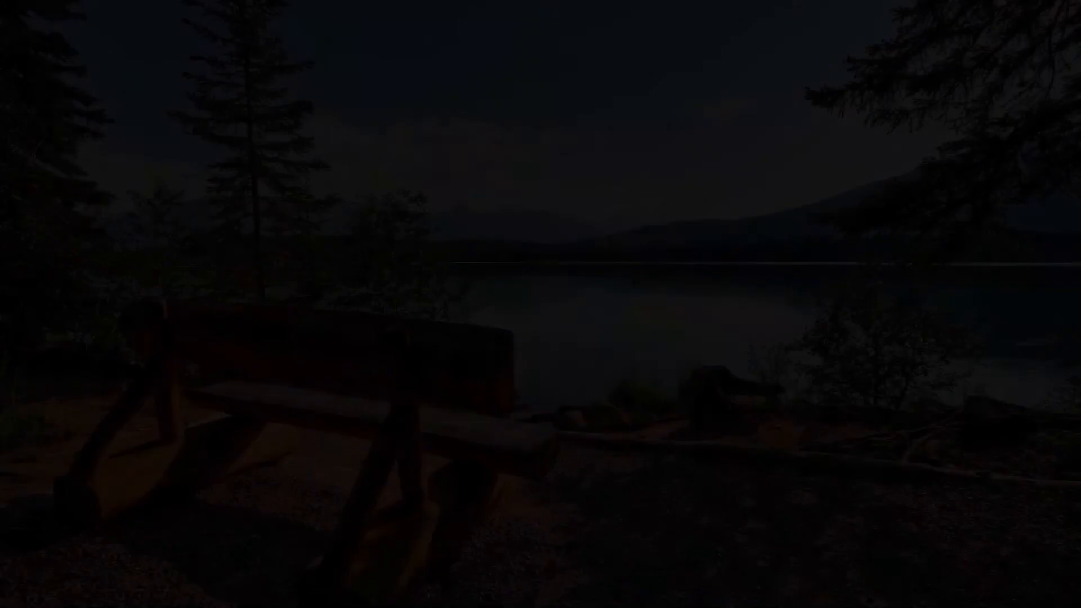